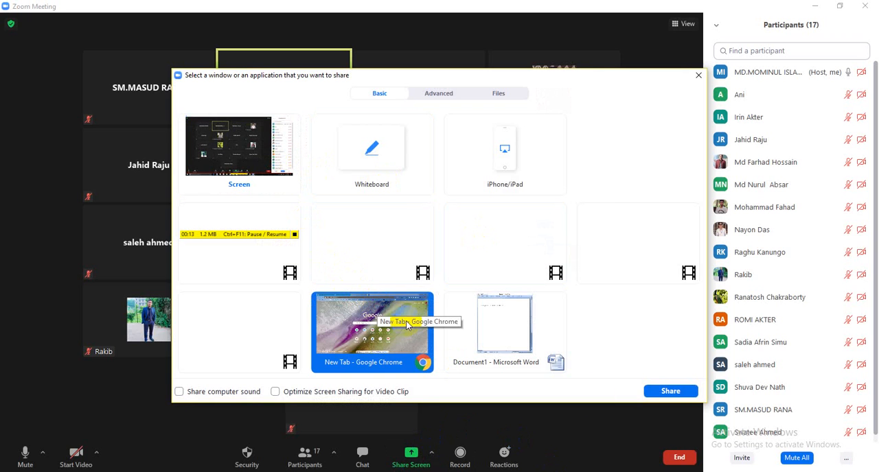
- Share the Google Chrome window showing the new tab page with the meeting
click(670, 391)
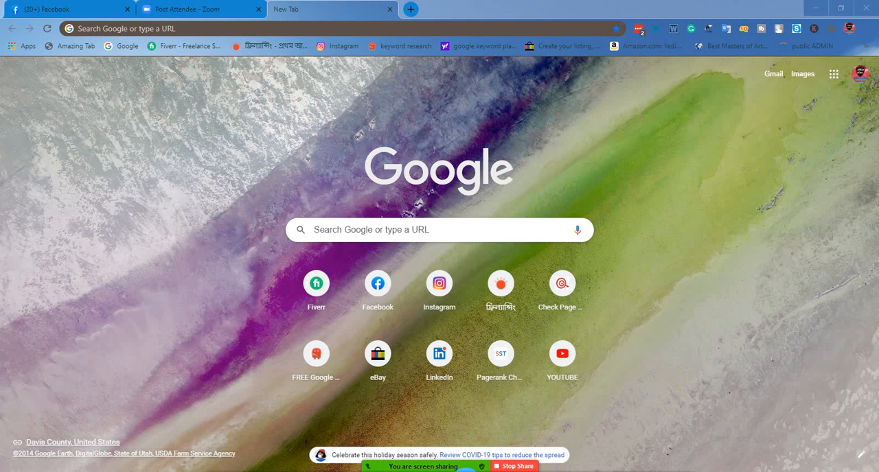
mouse_move(455, 467)
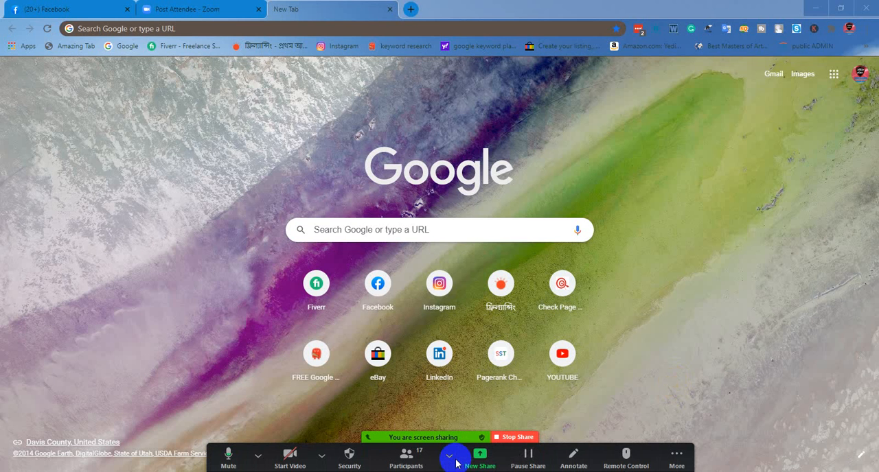
click(455, 461)
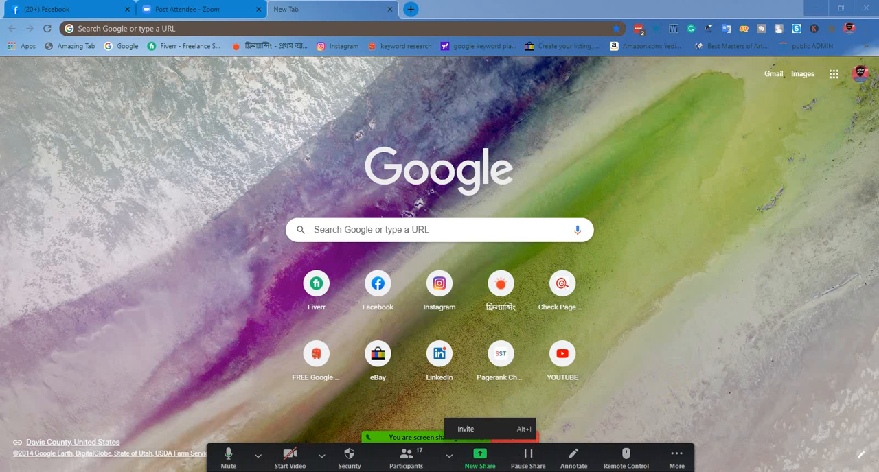
- Bring the Word document Document1 to the front and switch the meeting share to the entire screen
mouse_move(265, 471)
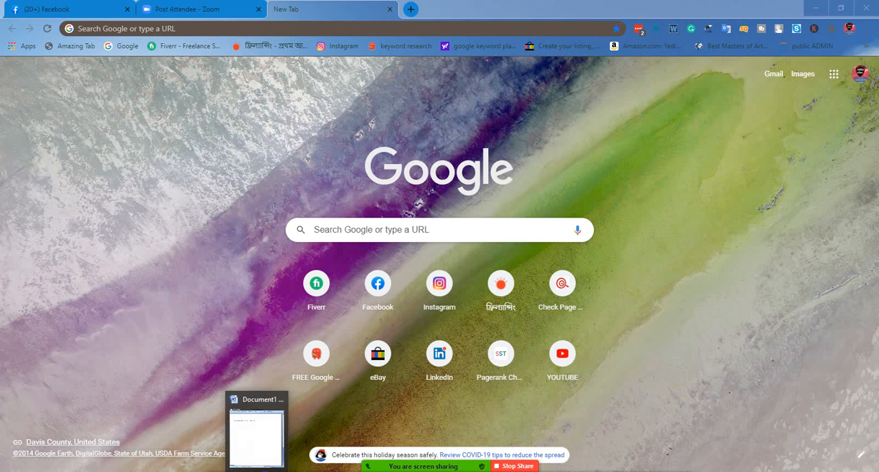
click(265, 471)
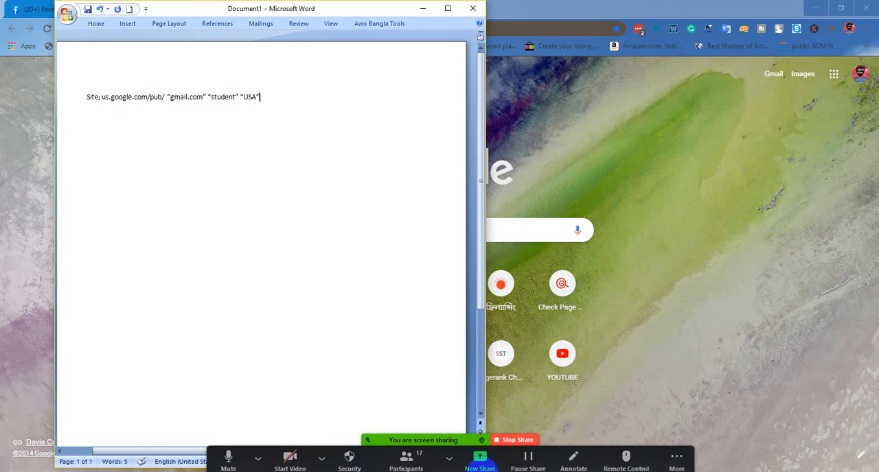
click(482, 465)
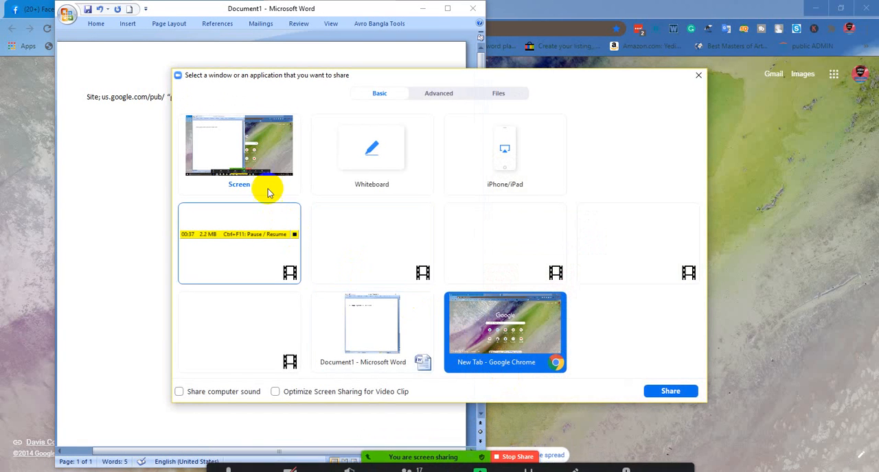
click(265, 187)
click(677, 390)
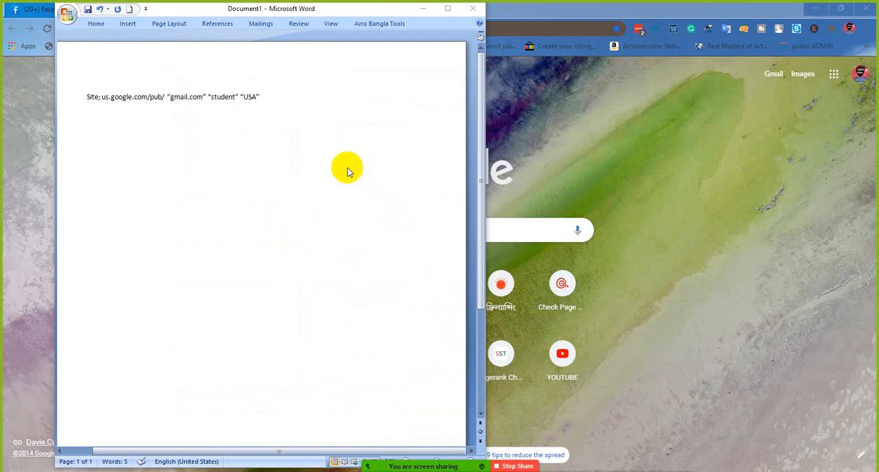
- Add the heading "Email marketing class" a few lines below the site search text in the Word document
key(Return)
key(Return)
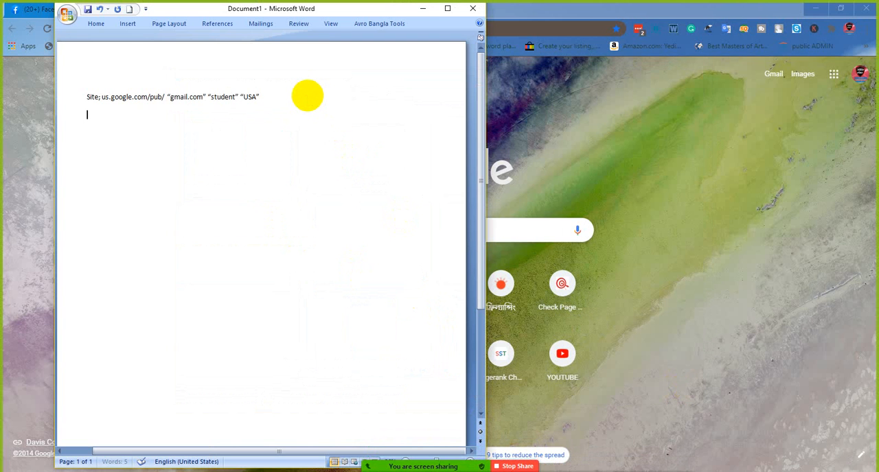
key(Return)
text(email arketin)
key(Left)
key(Left)
key(Left)
key(Left)
key(Left)
key(Left)
key(Left)
text(m)
key(Right)
key(Right)
key(Right)
key(Right)
key(Right)
key(Right)
text(g class)
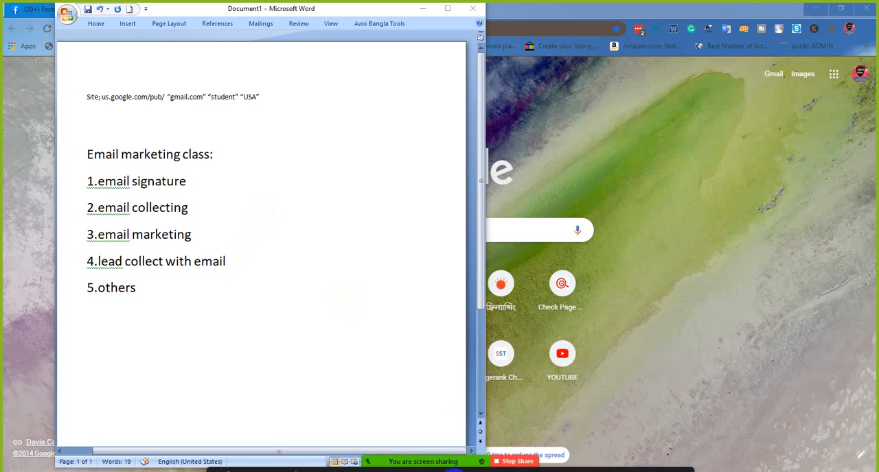
- Open the meeting's participants list and mute all current and new participants, still allowing them to unmute themselves
click(410, 460)
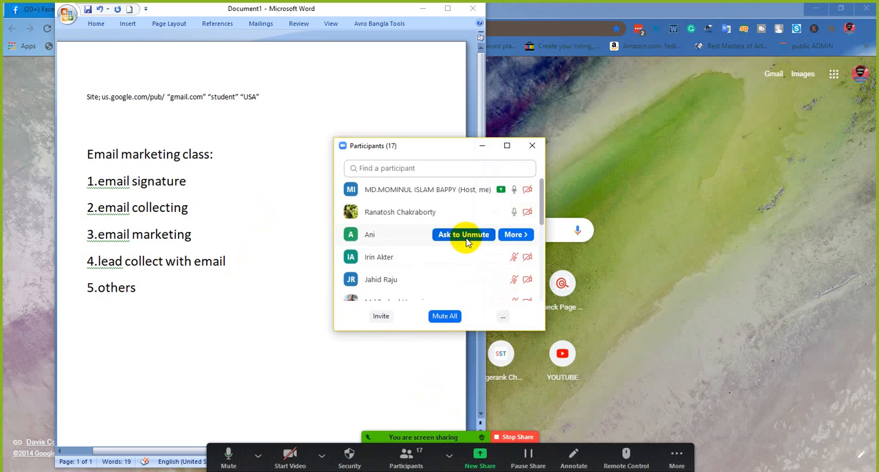
mouse_move(460, 256)
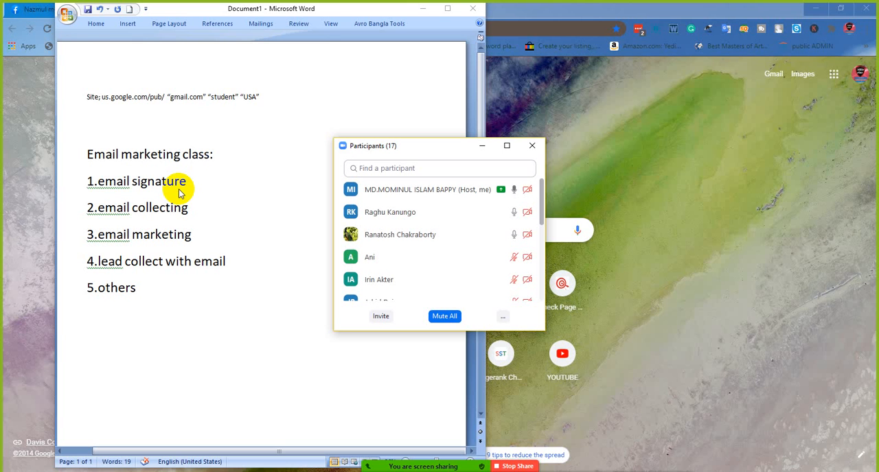
click(445, 315)
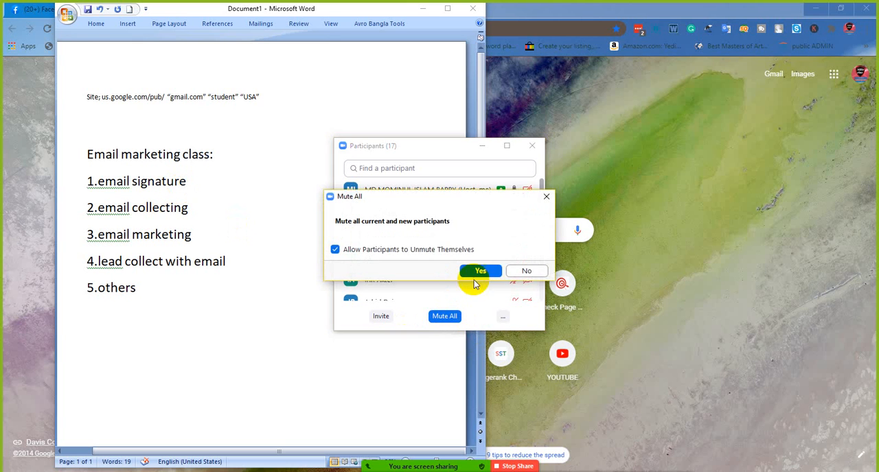
click(476, 273)
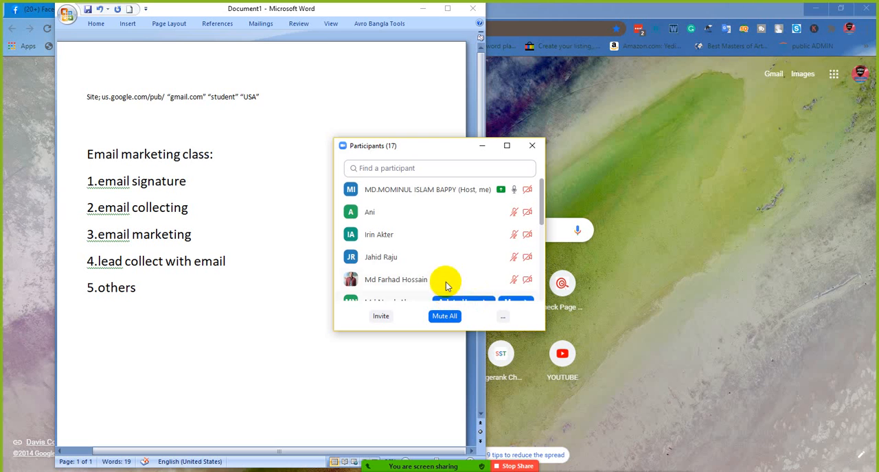
- Minimize the participants list and the Word document, and open Gmail from the browser's new tab page
scroll(445, 282, down, 1)
scroll(439, 273, down, 2)
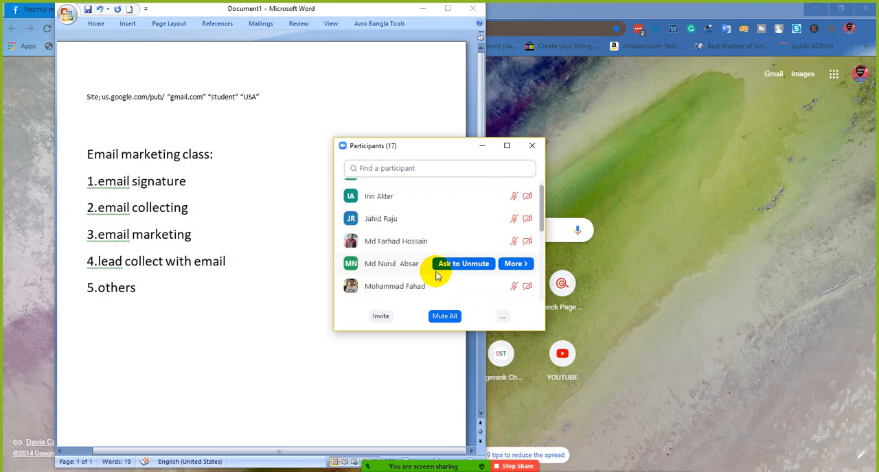
scroll(437, 275, up, 3)
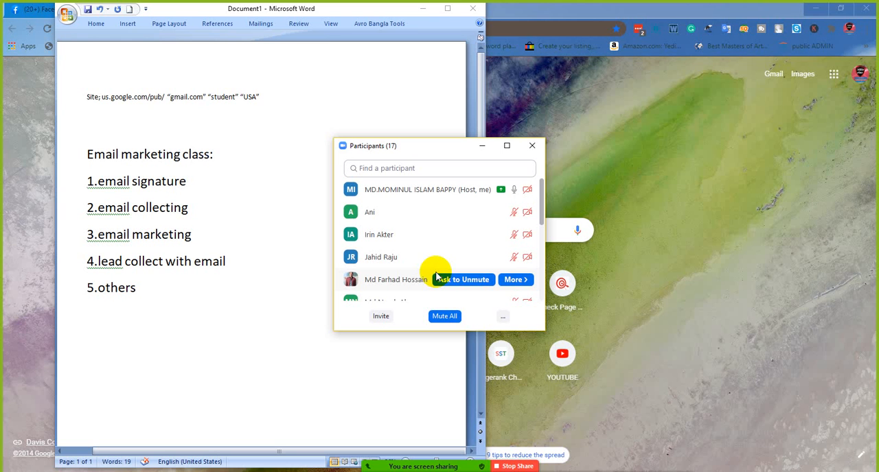
click(481, 147)
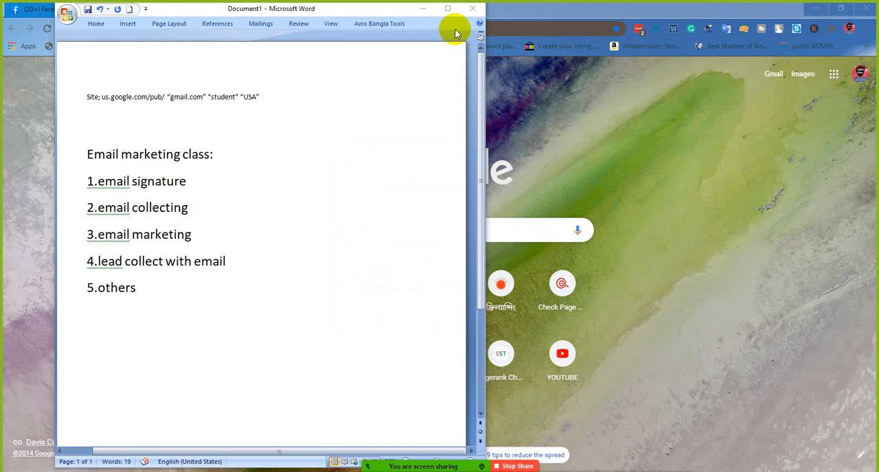
click(425, 9)
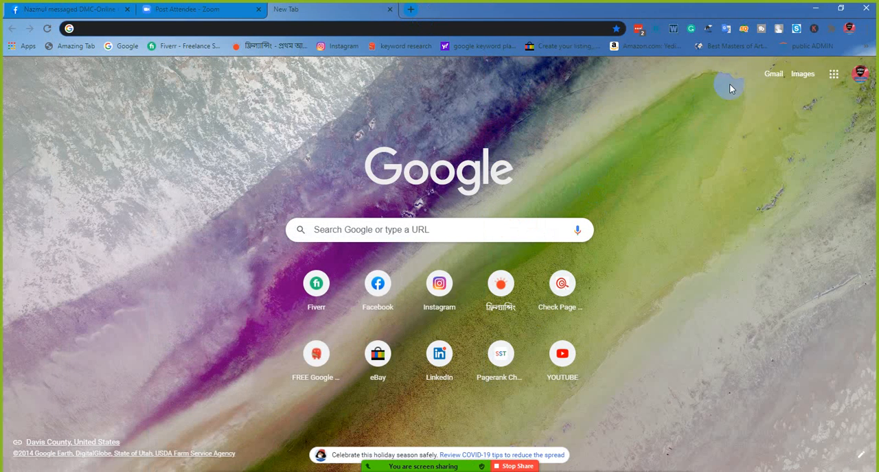
click(777, 76)
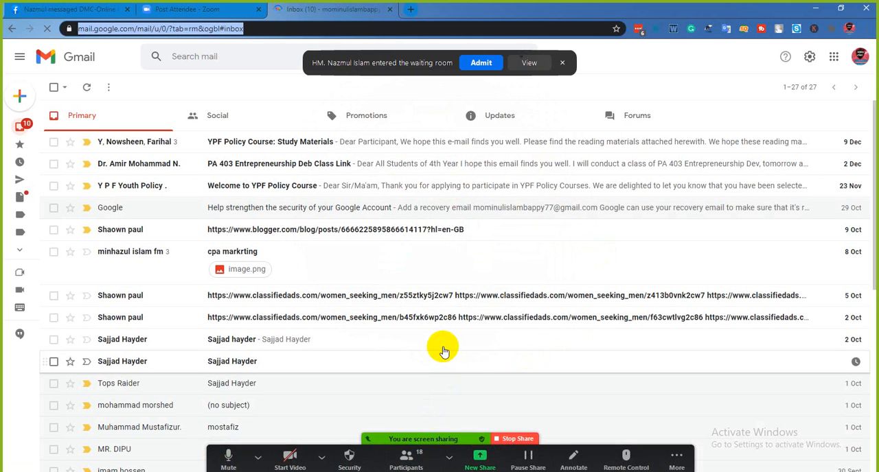
- Admit the participant from the meeting's waiting room and start a new email message in Gmail
click(473, 62)
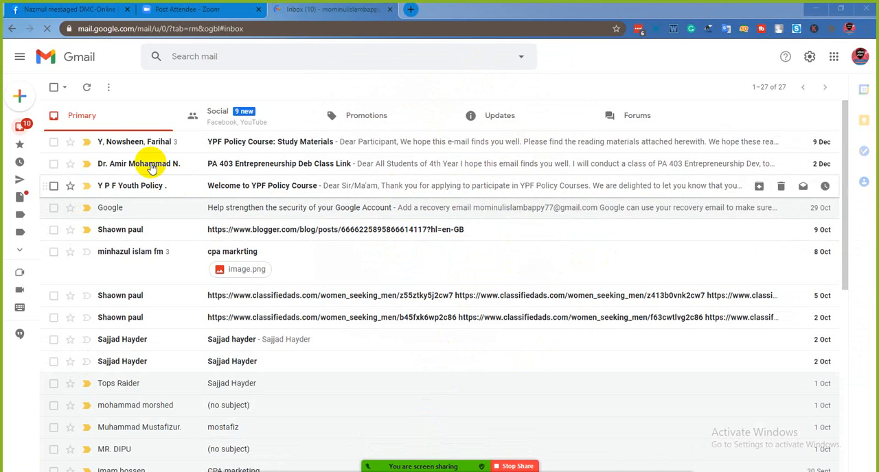
mouse_move(23, 102)
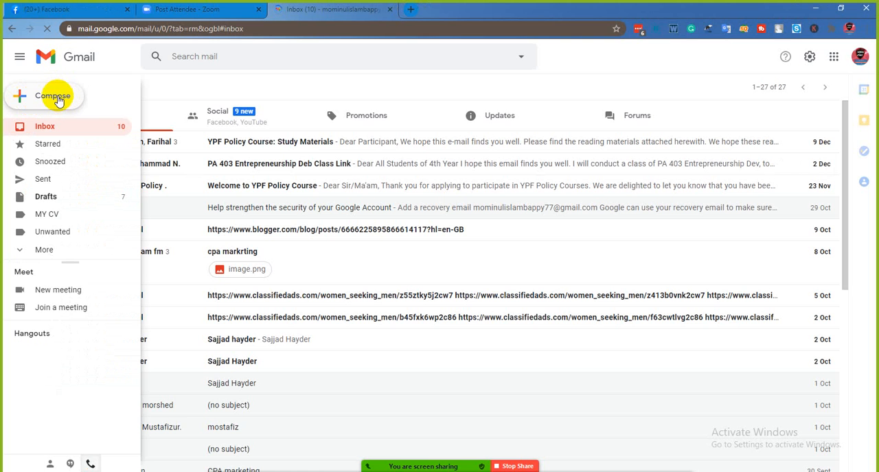
click(59, 101)
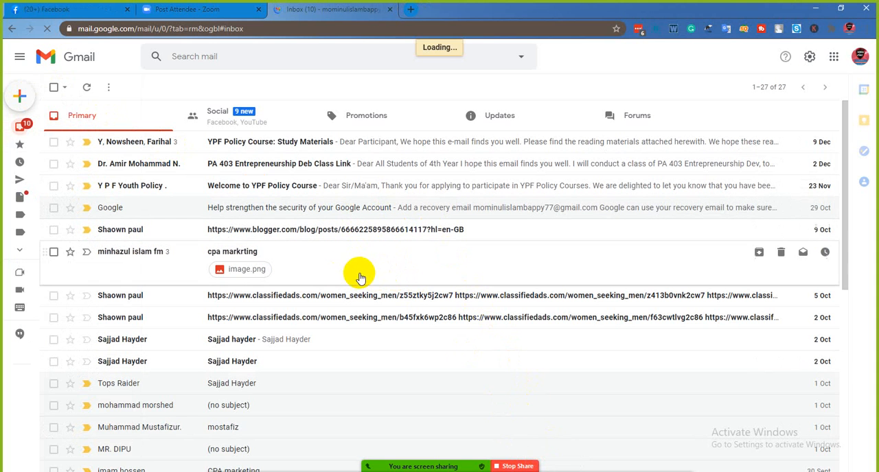
scroll(295, 212, down, 3)
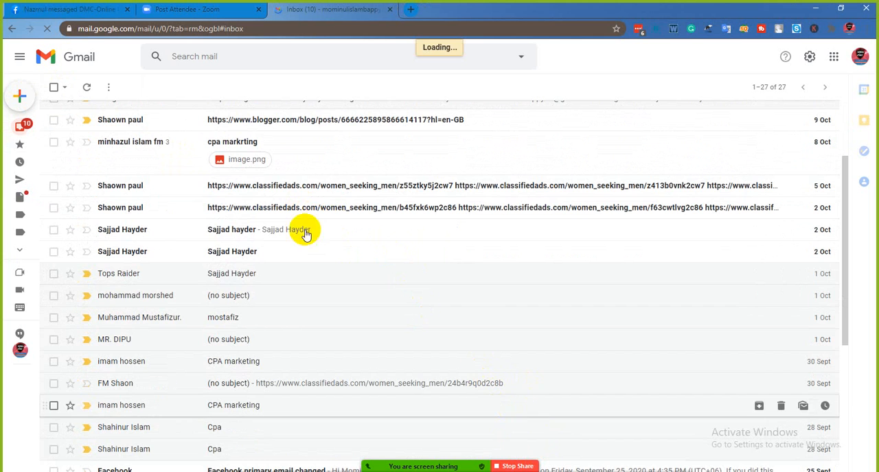
scroll(474, 384, up, 3)
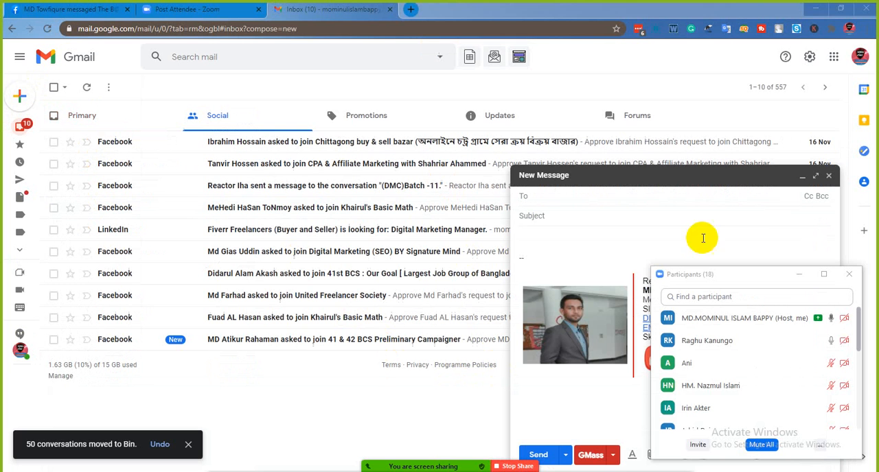
- Minimize the blank new message and open another one in Gmail
click(595, 180)
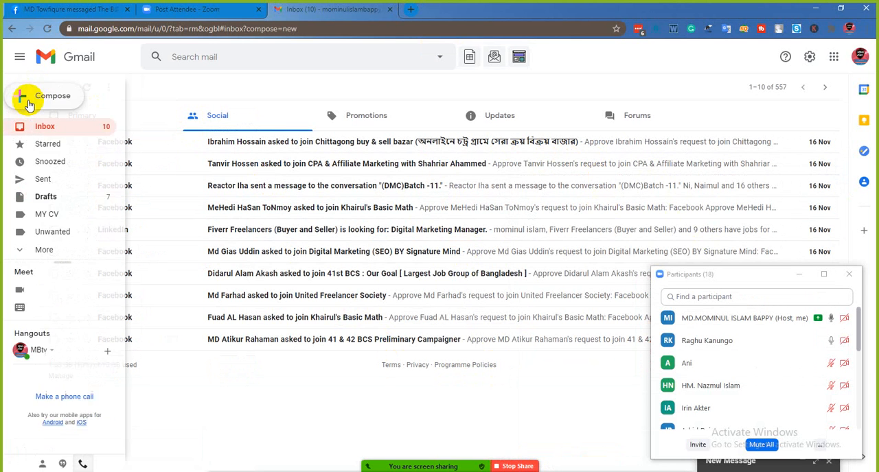
click(29, 103)
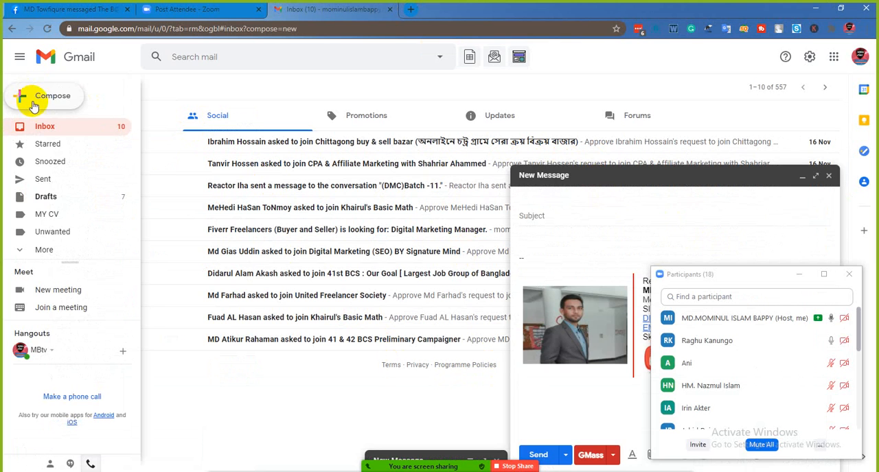
click(563, 175)
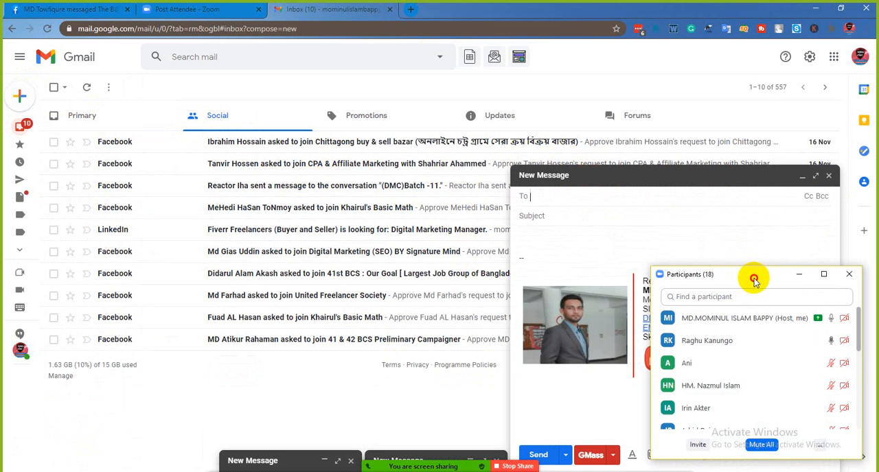
- Expand the new message to full screen, move the participants window clear of its signature, and place the cursor in the subject
drag(751, 270, 251, 134)
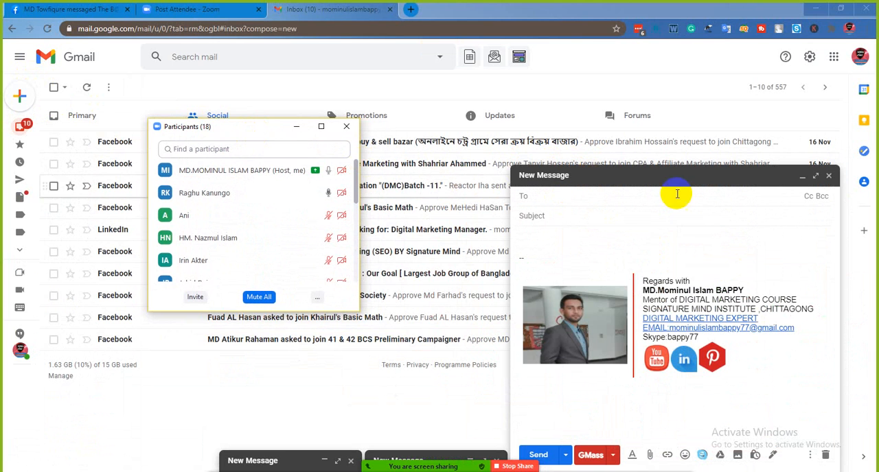
click(815, 177)
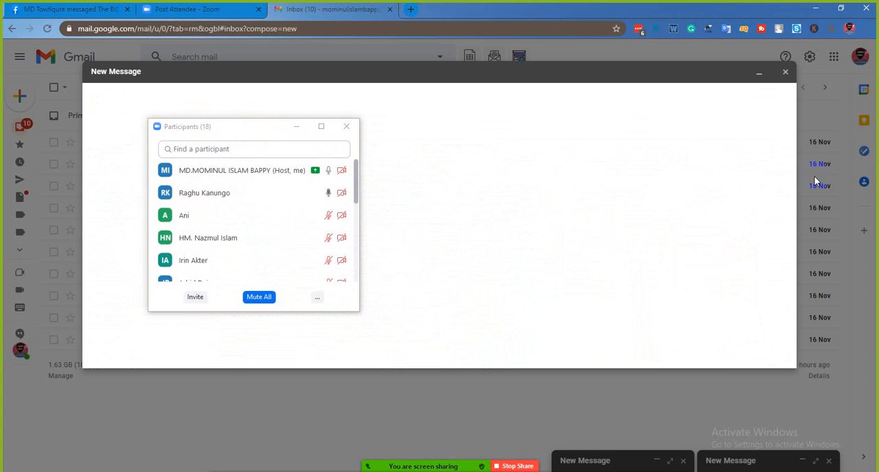
mouse_move(251, 128)
mouse_down()
mouse_move(692, 186)
mouse_move(730, 208)
mouse_up()
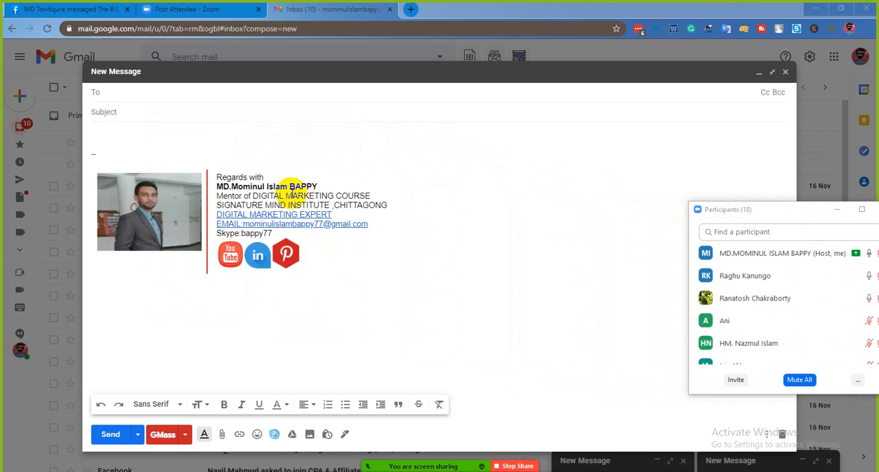
click(161, 112)
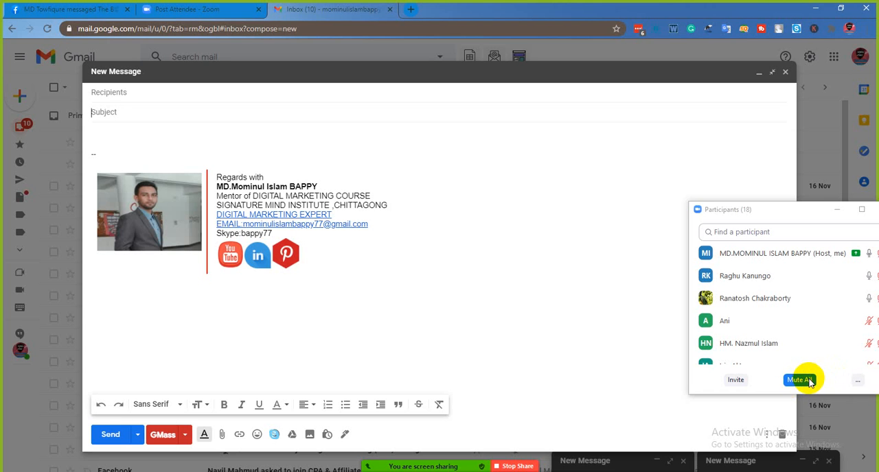
- Mute all meeting participants again, keeping the option that lets them unmute themselves
click(807, 382)
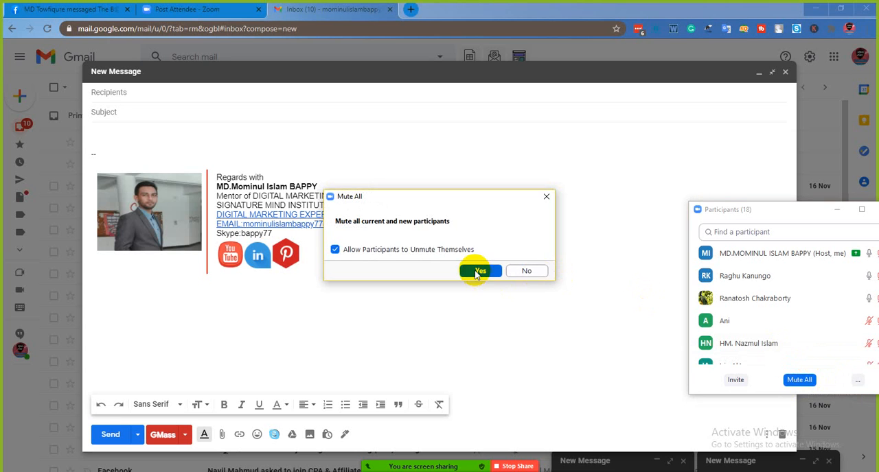
click(477, 270)
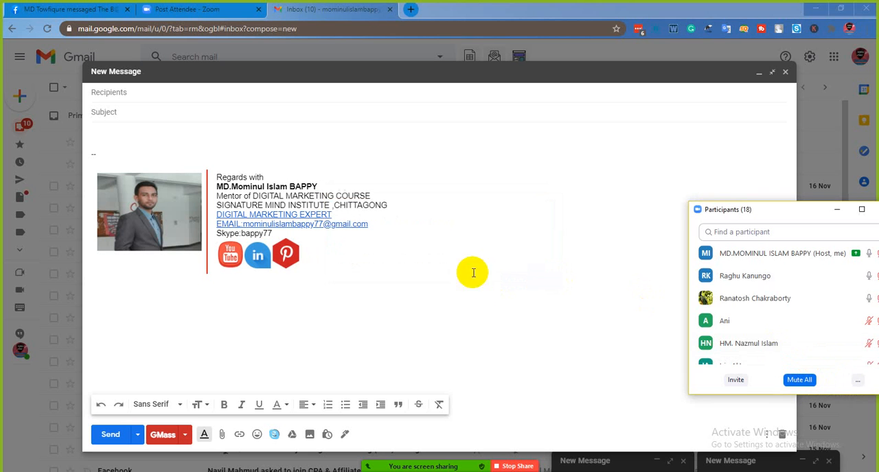
- Save and close the full-screen new message, and display the list of Google apps
click(786, 73)
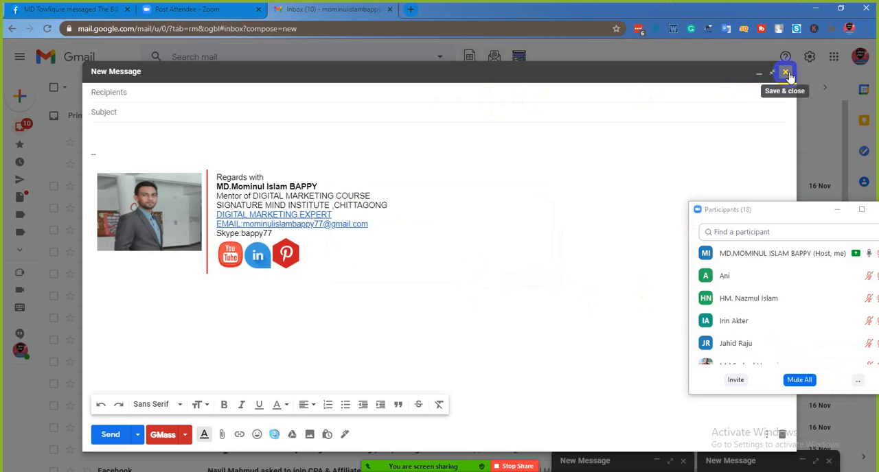
click(786, 73)
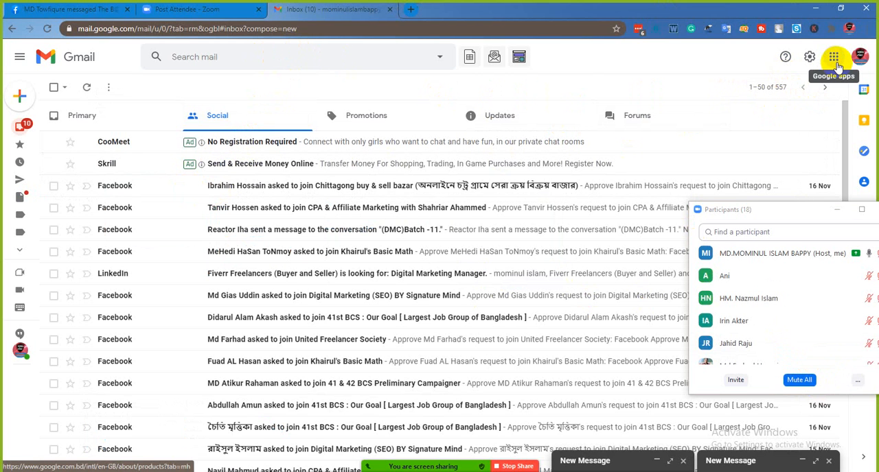
click(834, 61)
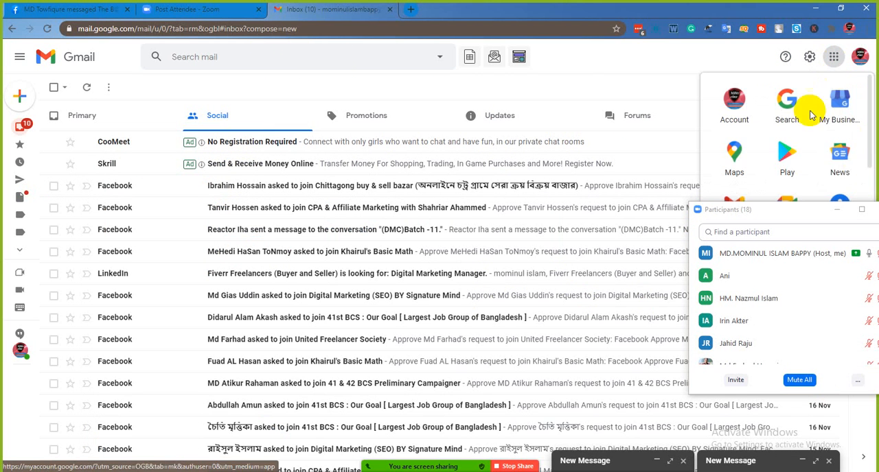
- Move the participants window clear of the Google apps list, switch to Google Drive, and display My Drive
drag(775, 217, 577, 301)
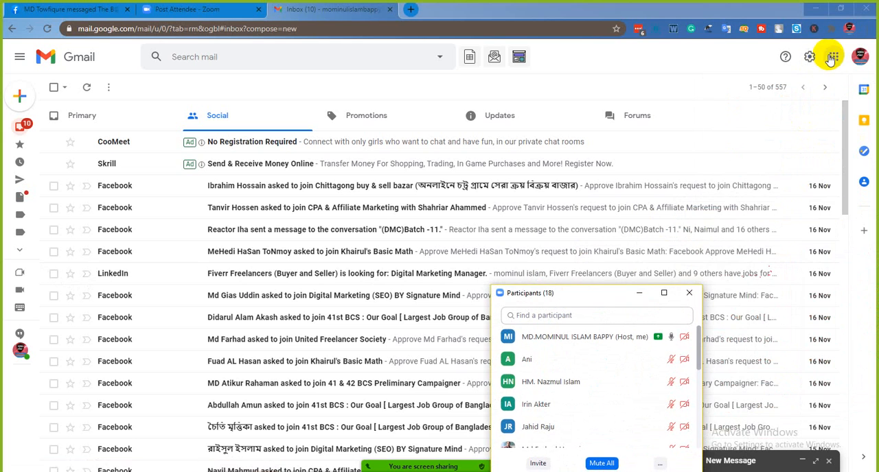
click(832, 57)
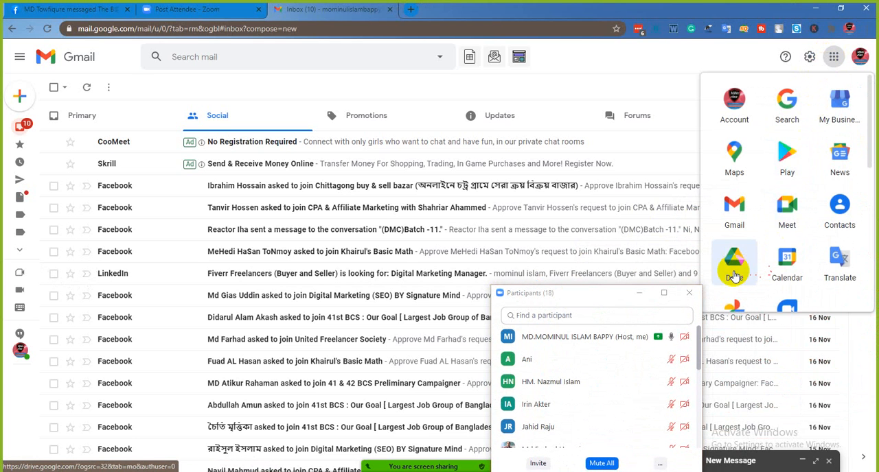
click(734, 274)
drag(594, 294, 736, 251)
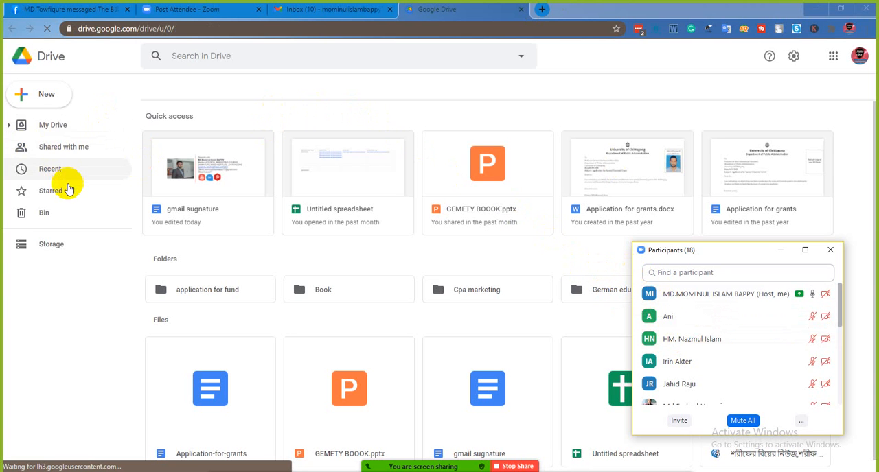
click(69, 129)
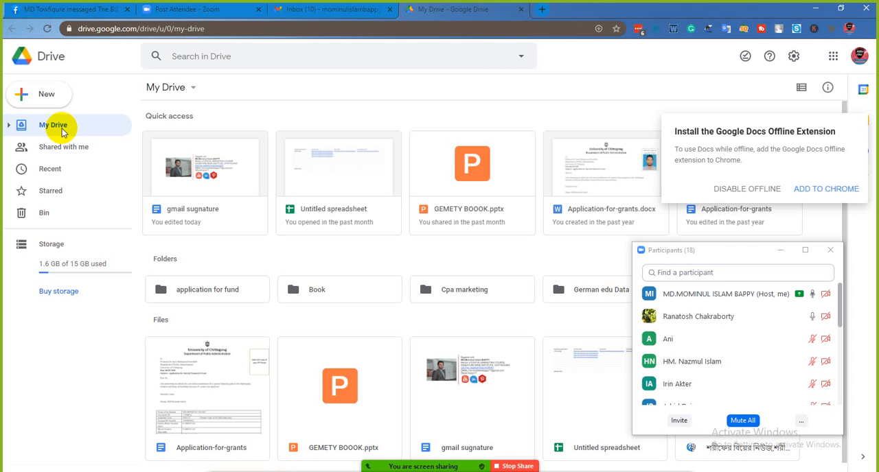
- Create a new blank Google Docs document from Drive
click(40, 94)
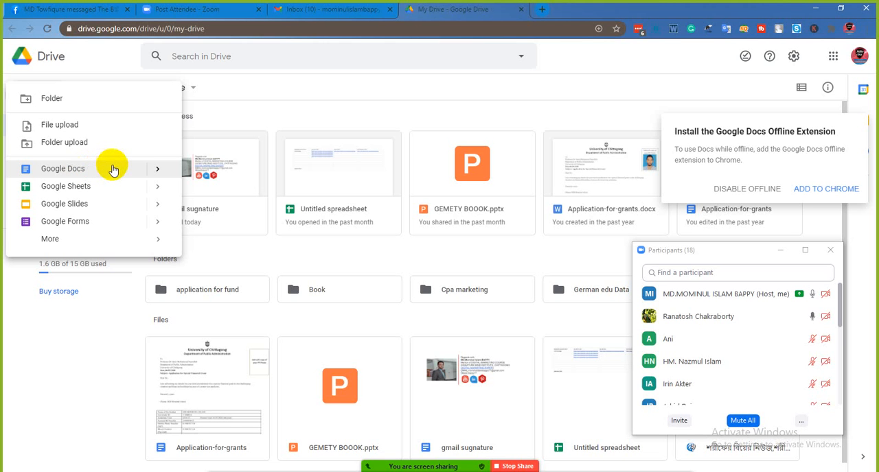
click(503, 471)
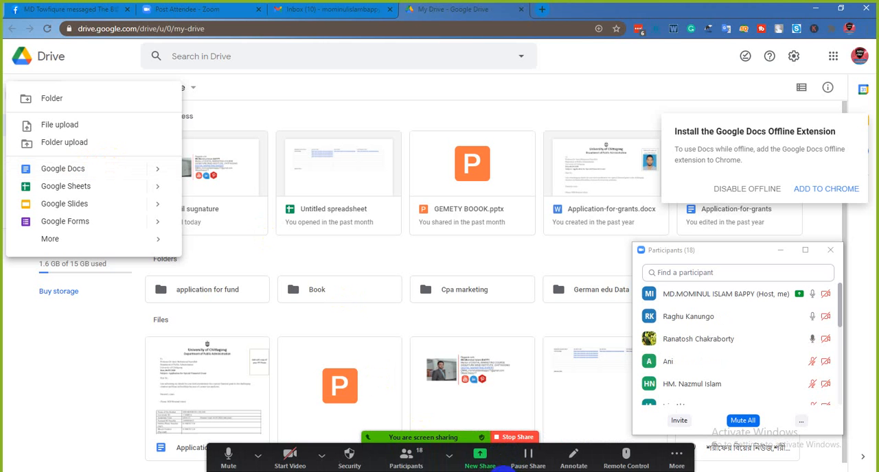
click(52, 96)
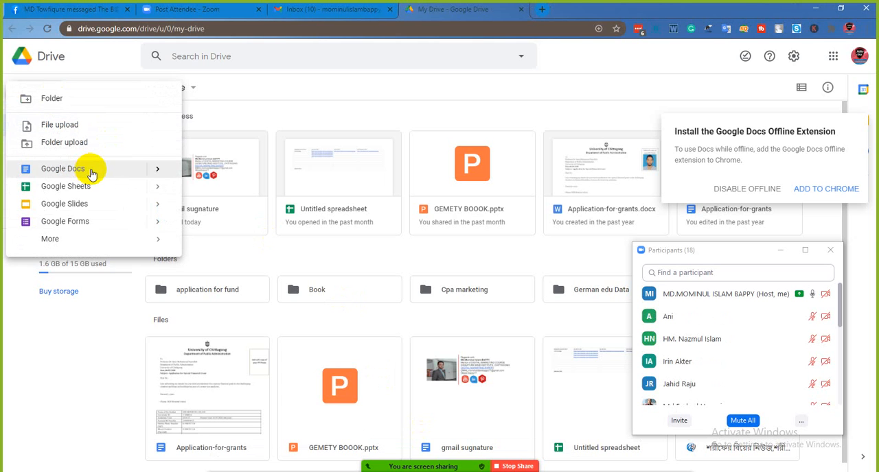
click(92, 174)
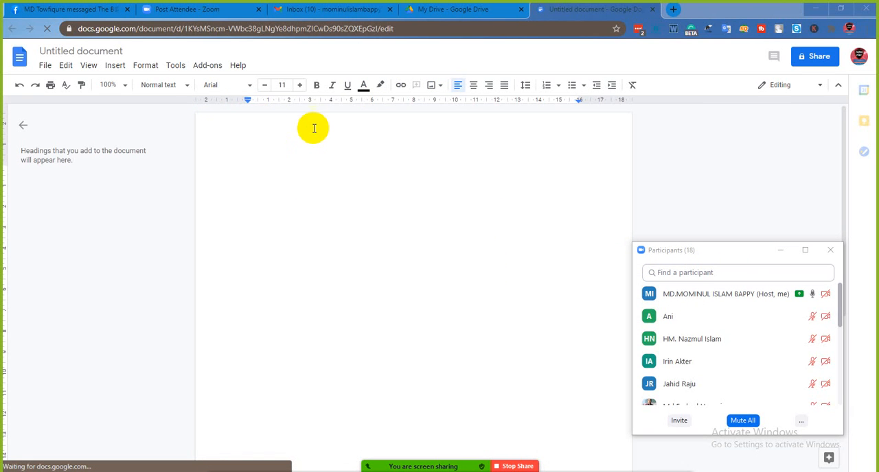
- Insert a 2 x 1 table in the document and narrow its left column to about a quarter of the table's width
click(116, 67)
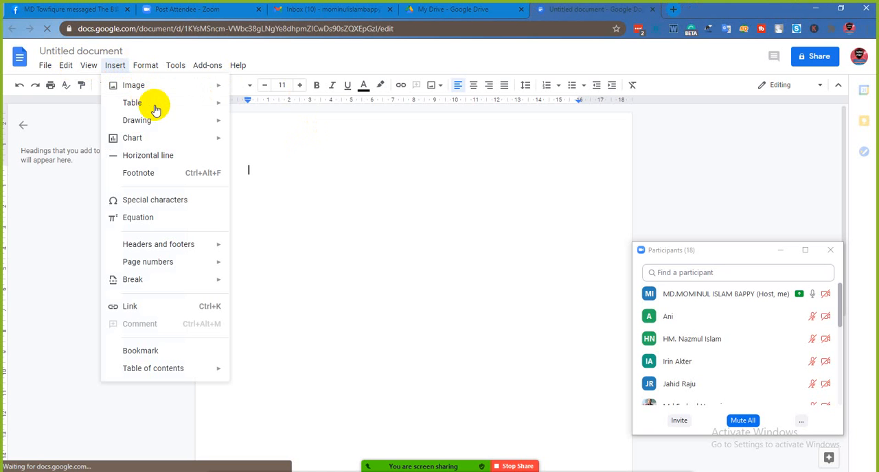
mouse_move(199, 111)
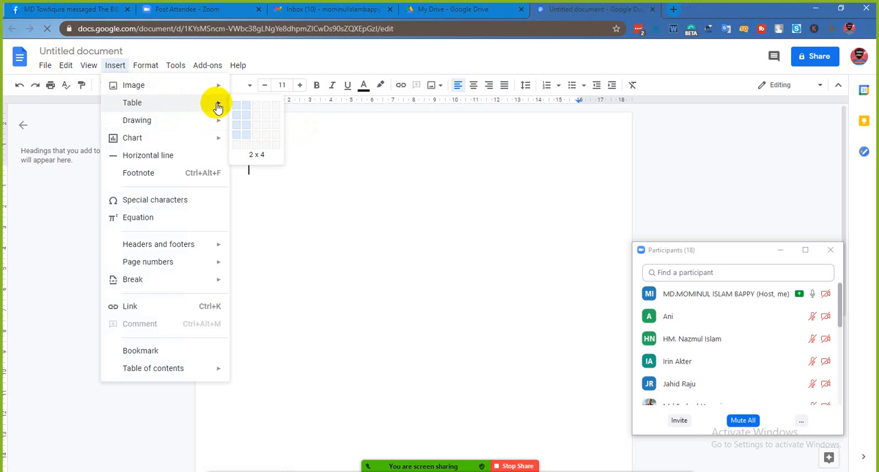
click(236, 104)
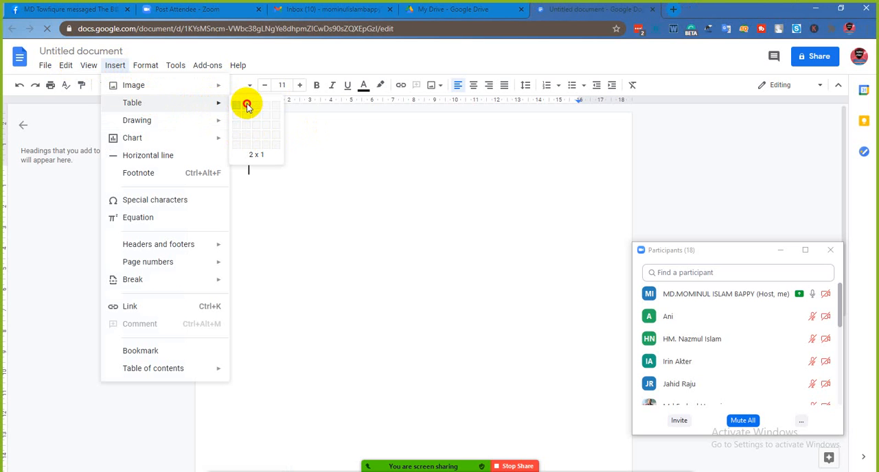
click(317, 140)
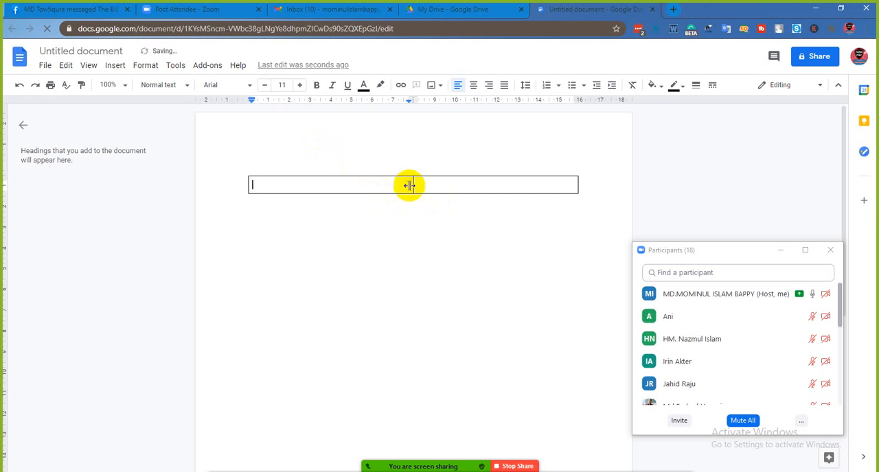
mouse_move(413, 184)
mouse_down()
mouse_move(377, 179)
mouse_move(406, 179)
mouse_up()
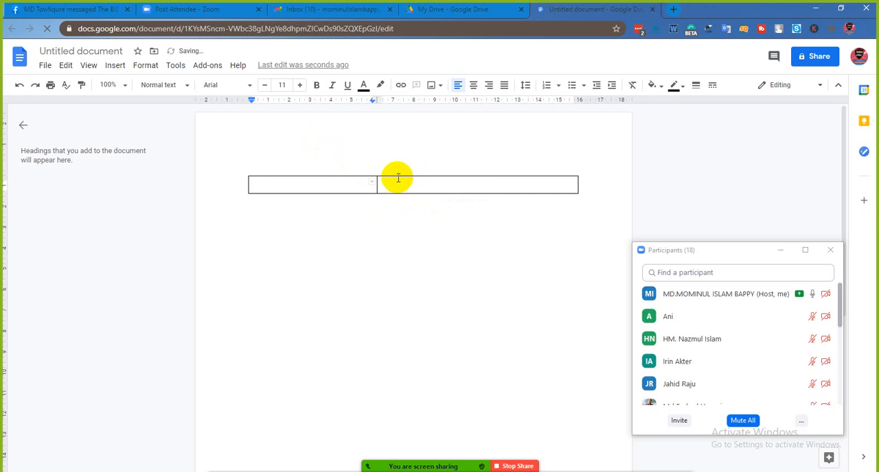
drag(377, 175, 338, 179)
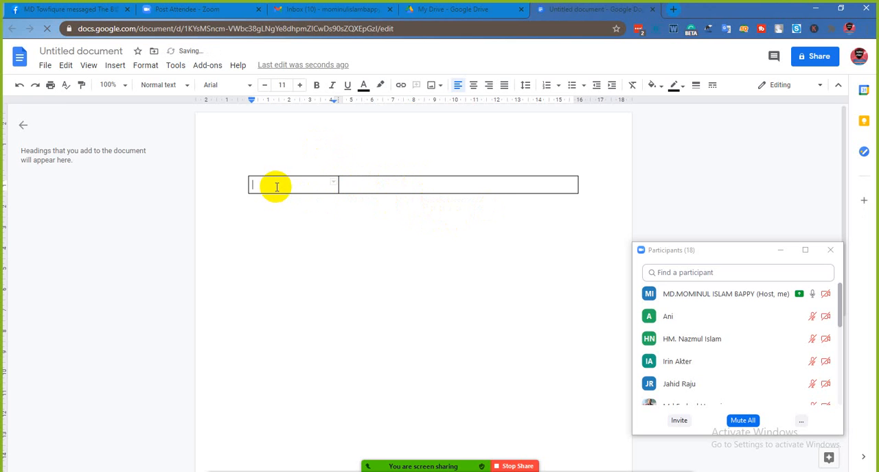
- Upload the image "youtube logo" from the computer's Downloads folder into the table's left cell
click(431, 88)
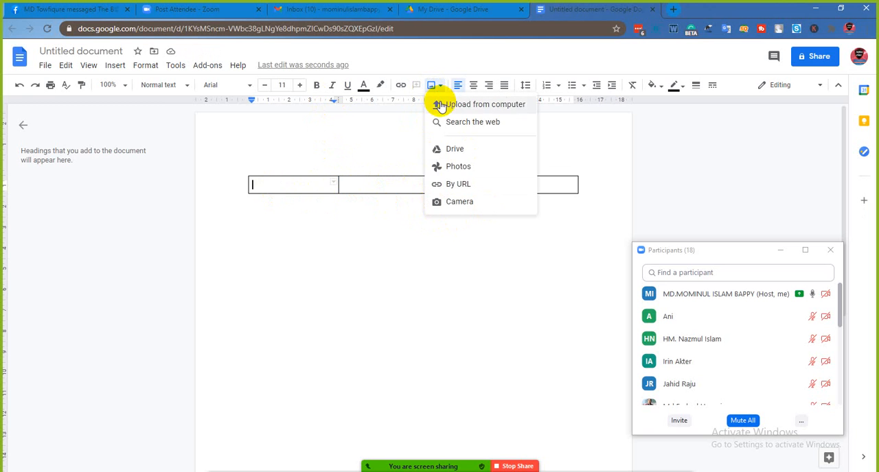
click(442, 103)
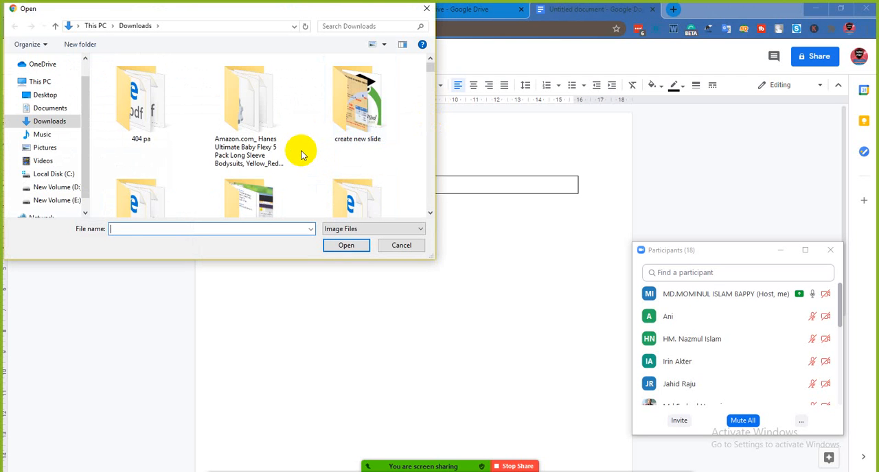
scroll(300, 154, down, 5)
scroll(300, 154, down, 5)
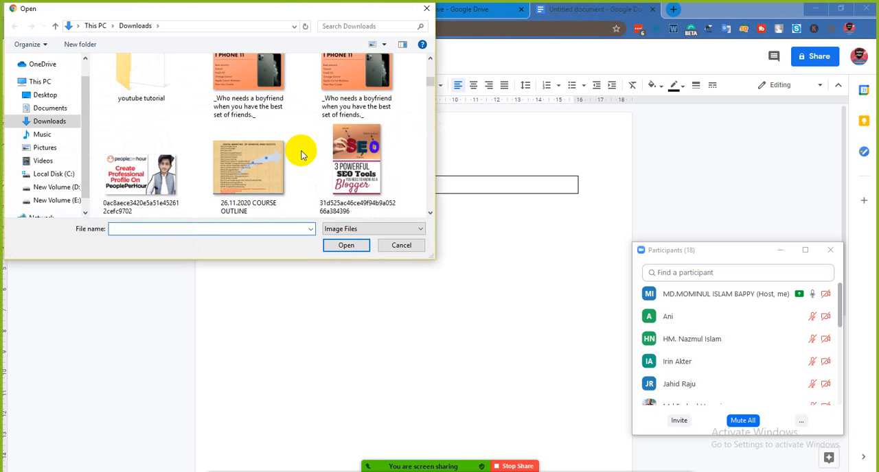
scroll(302, 154, down, 5)
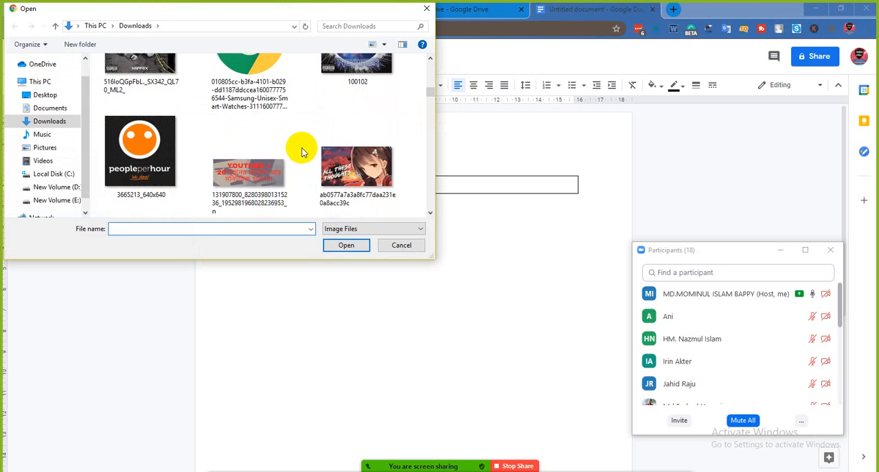
scroll(302, 153, down, 2)
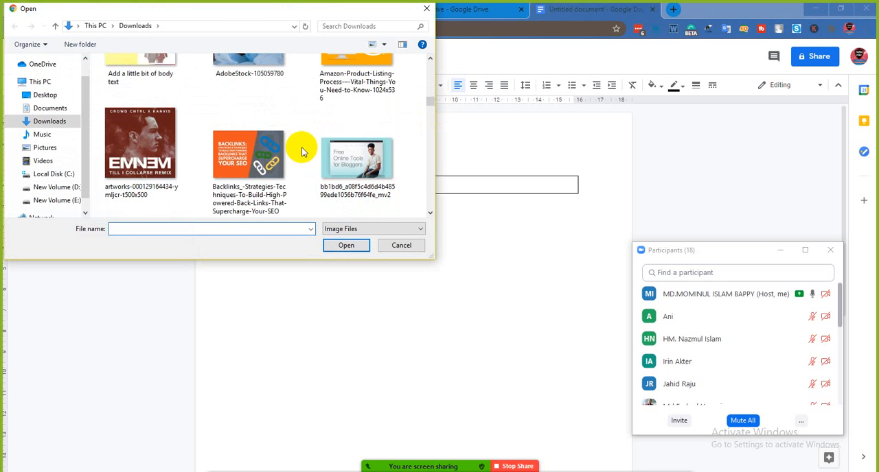
scroll(302, 152, down, 7)
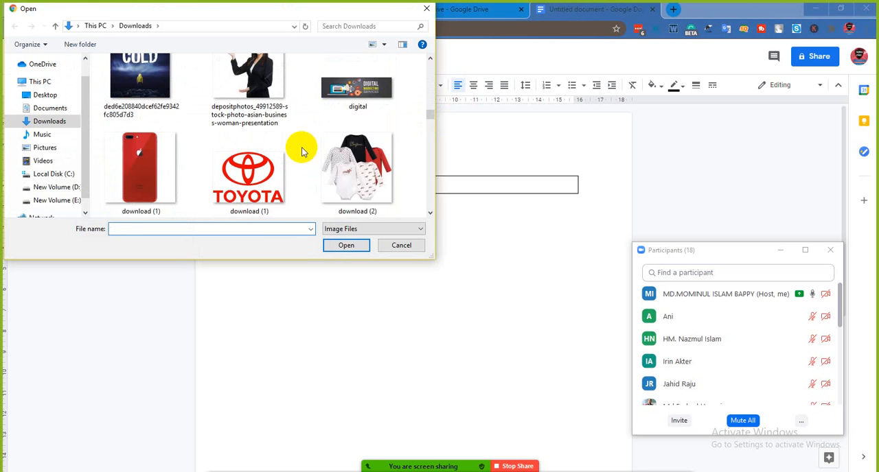
scroll(302, 152, down, 8)
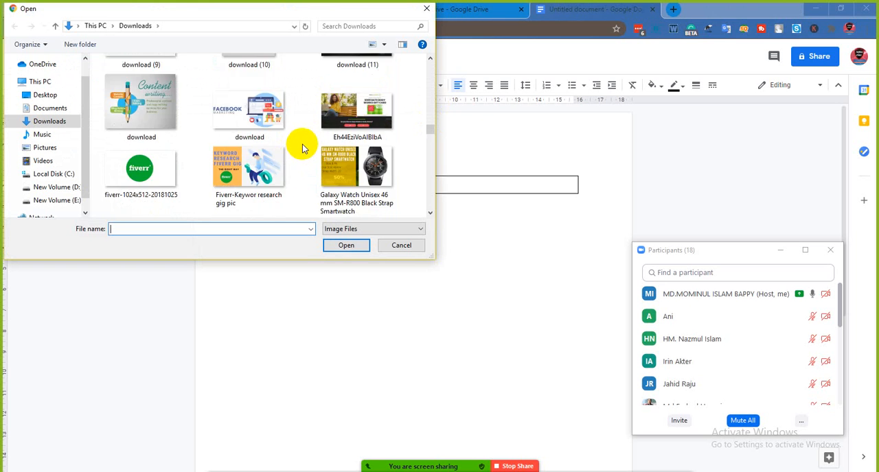
scroll(302, 148, down, 8)
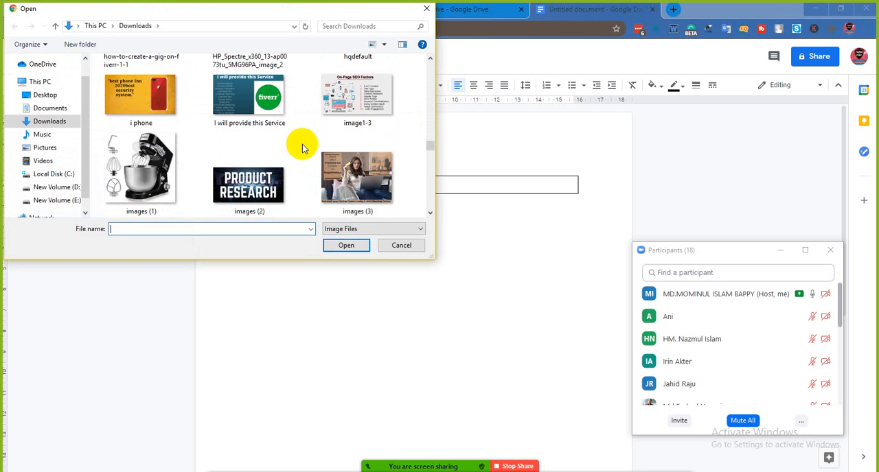
scroll(302, 148, down, 8)
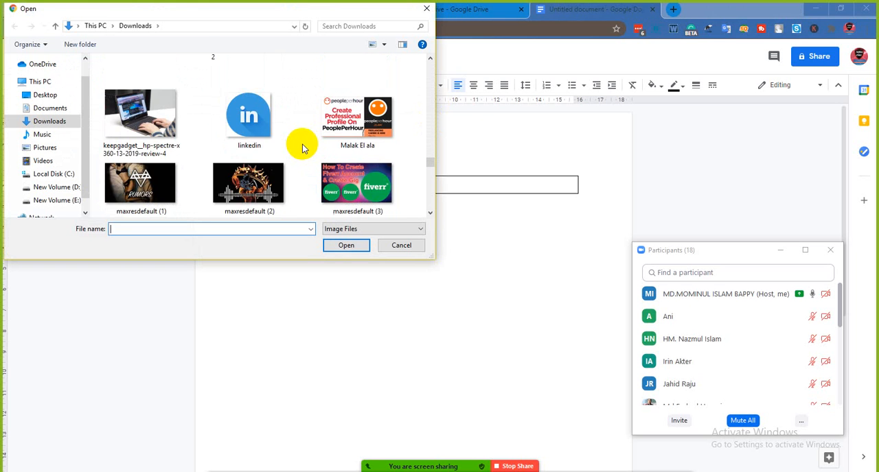
scroll(302, 148, down, 8)
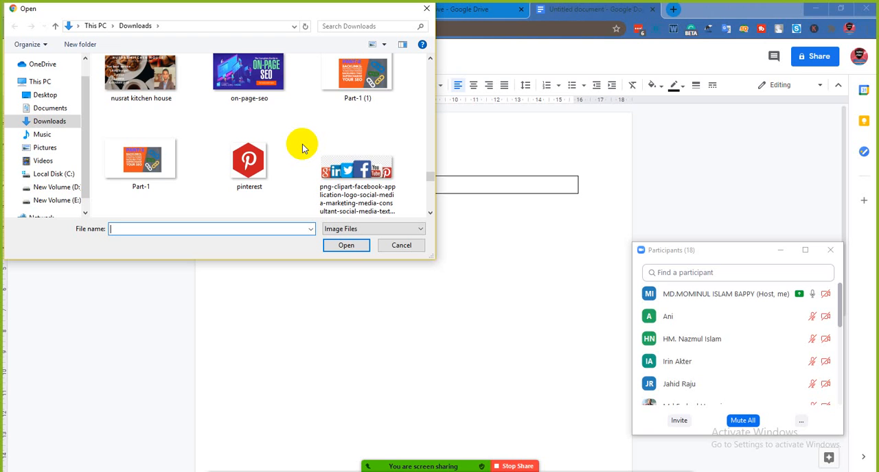
scroll(302, 149, down, 8)
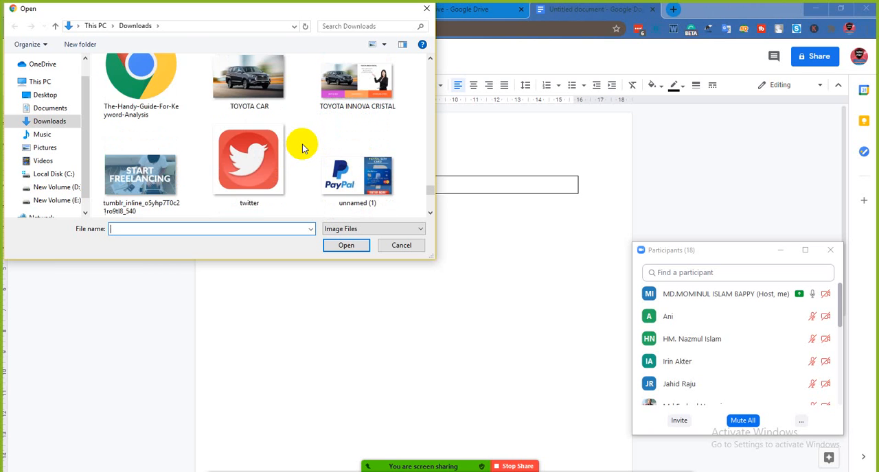
scroll(302, 148, down, 8)
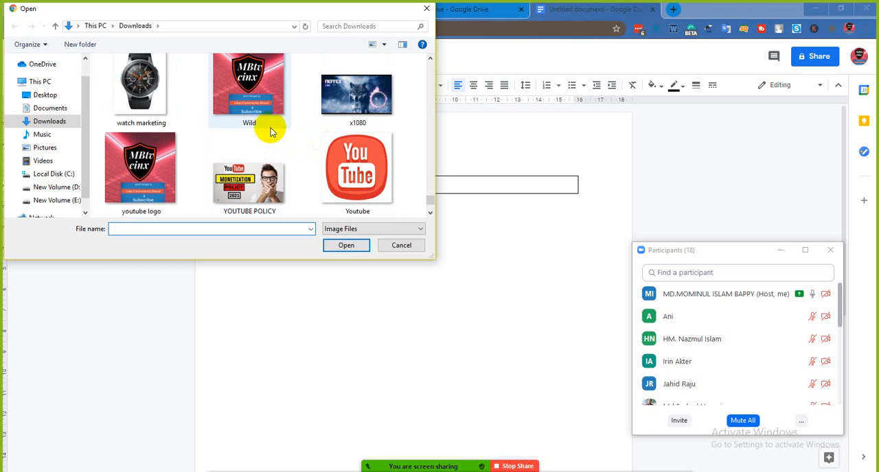
click(149, 175)
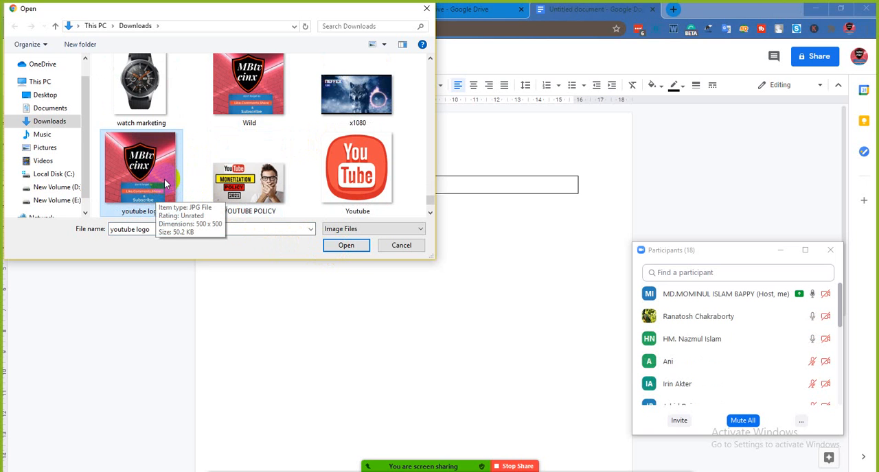
scroll(165, 184, up, 1)
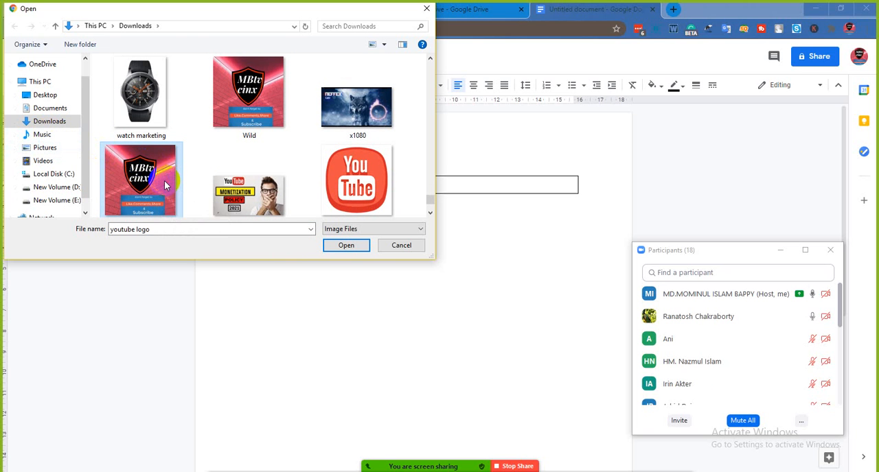
scroll(167, 184, down, 1)
click(341, 249)
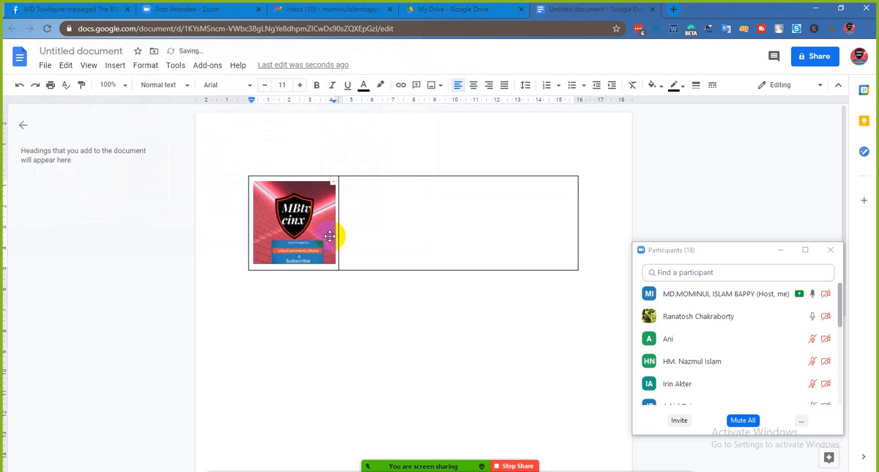
- Place the cursor in the table's right cell, switch to Notepad++, and copy the signature text from "Regards with" through the Skype line
click(351, 195)
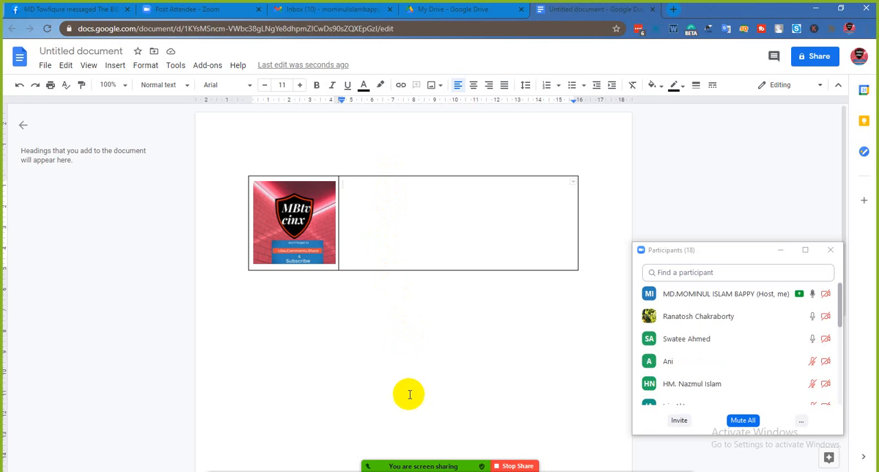
mouse_move(423, 467)
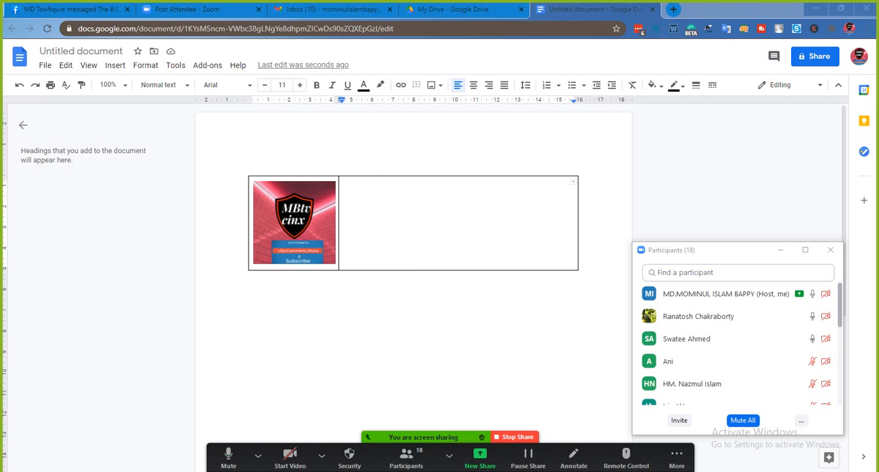
key(alt+Tab)
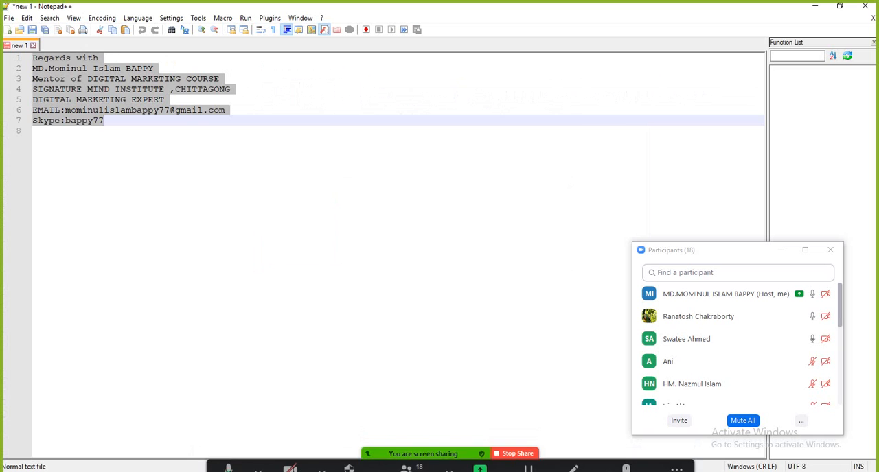
click(171, 193)
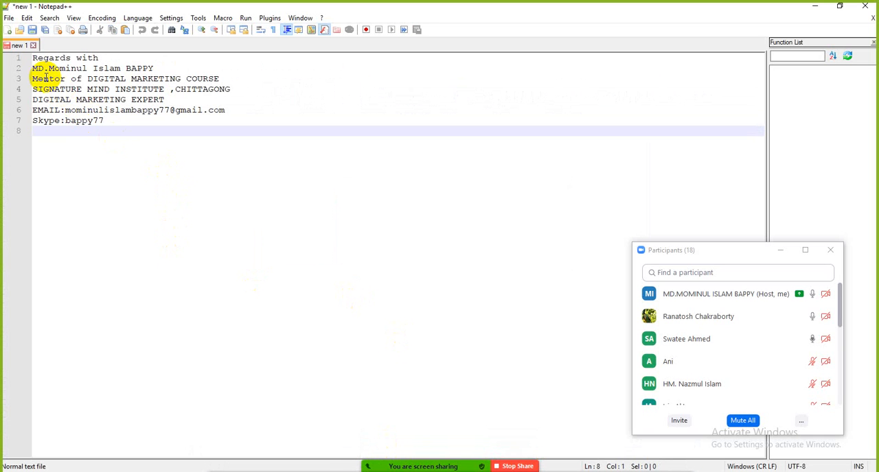
mouse_move(33, 58)
mouse_down()
mouse_move(90, 89)
mouse_move(101, 120)
mouse_up()
right_click(90, 99)
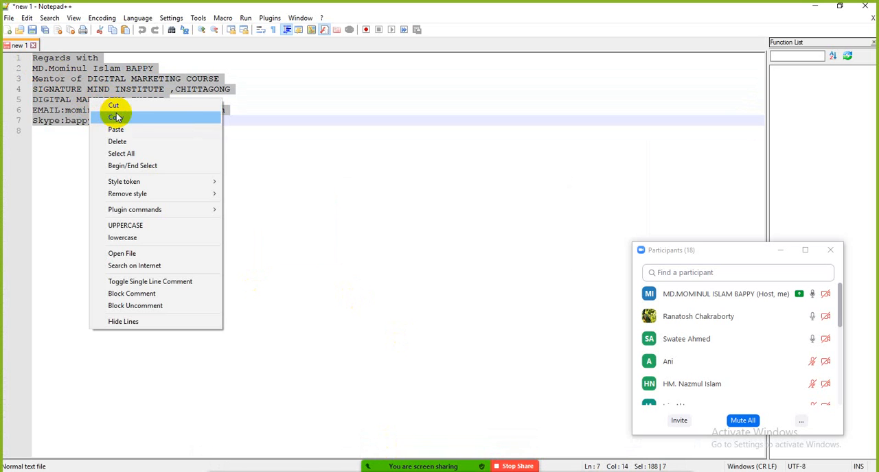
click(116, 118)
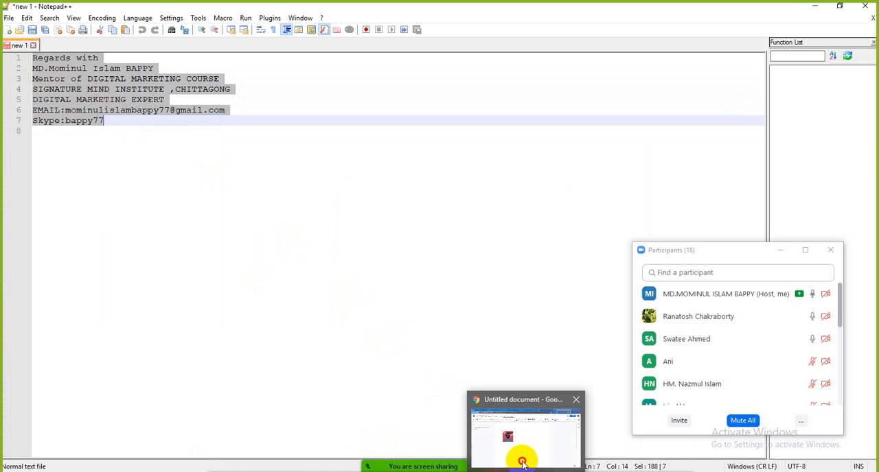
- Switch back to the Google Docs document and paste the copied signature text into the table's right cell
click(520, 457)
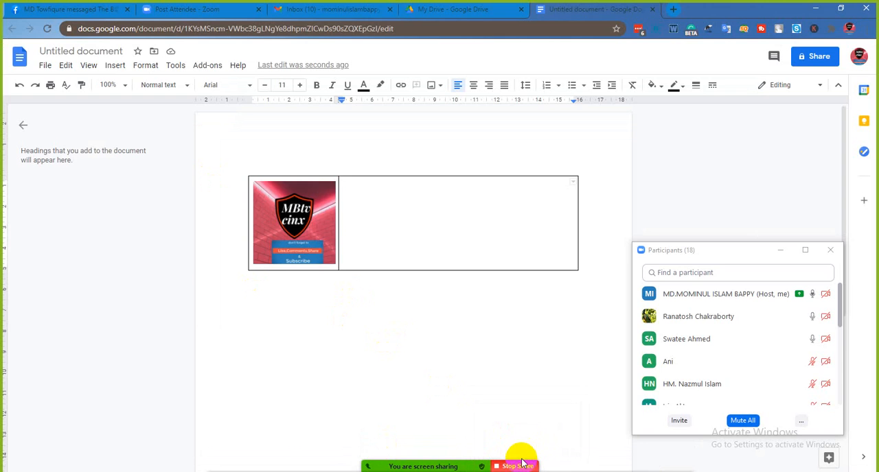
right_click(348, 189)
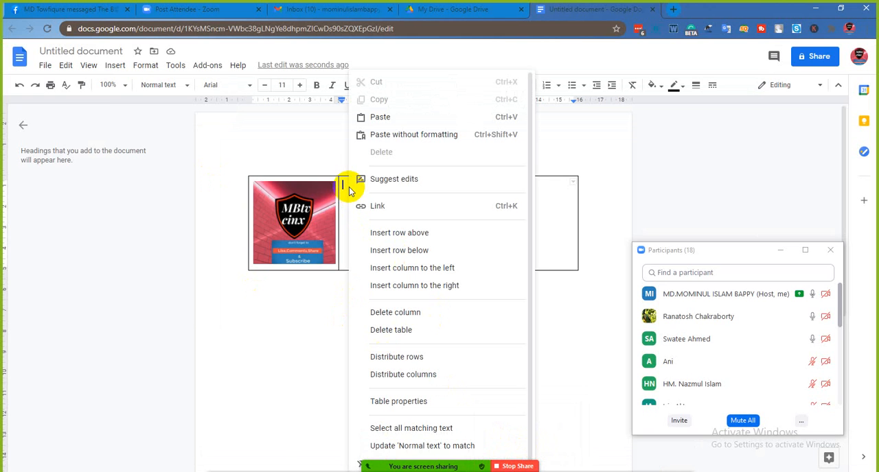
click(403, 118)
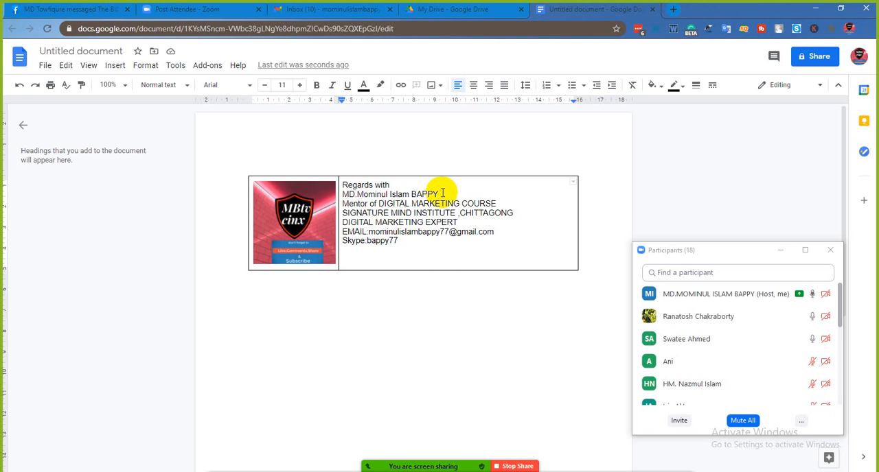
- Make the full-name line of the signature bold
drag(437, 195, 369, 194)
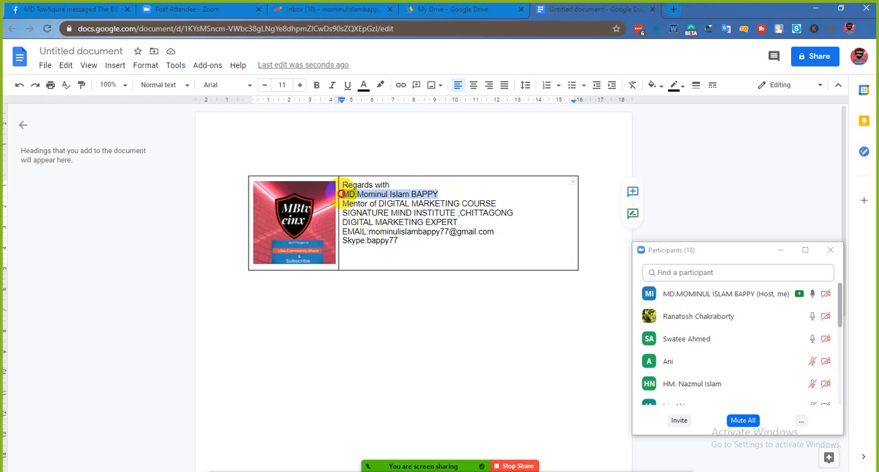
click(316, 86)
- Try orange as the name line's text colour, and set the colour back to black
click(363, 85)
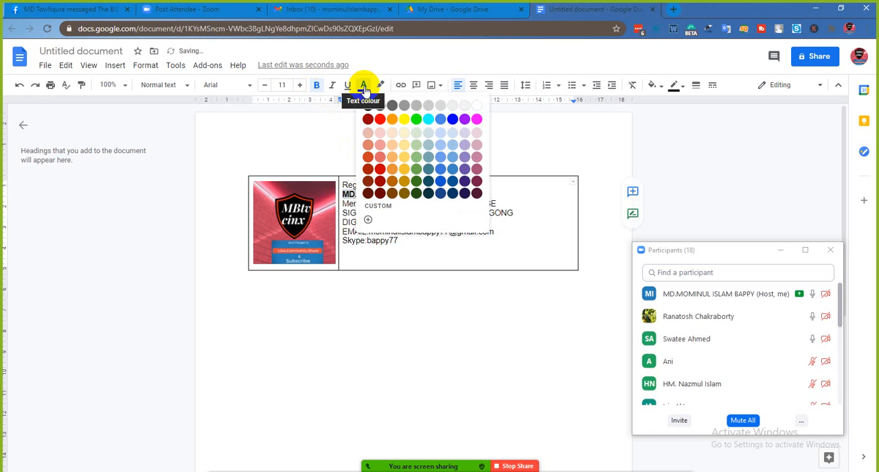
click(392, 120)
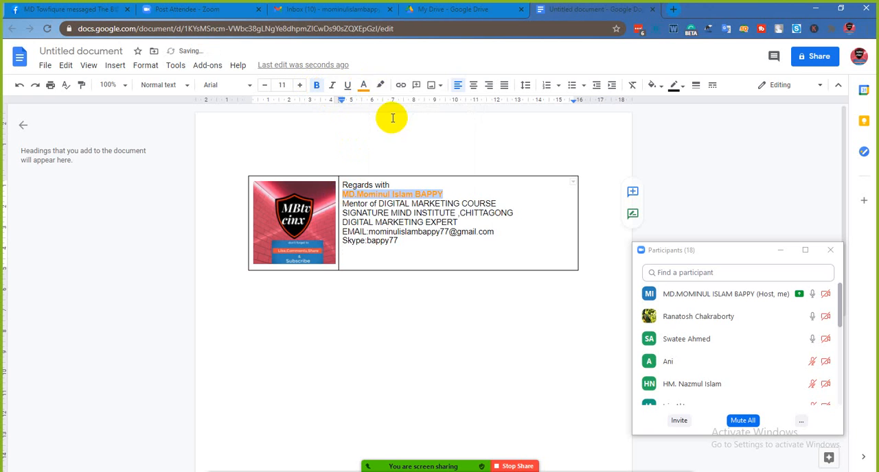
click(363, 84)
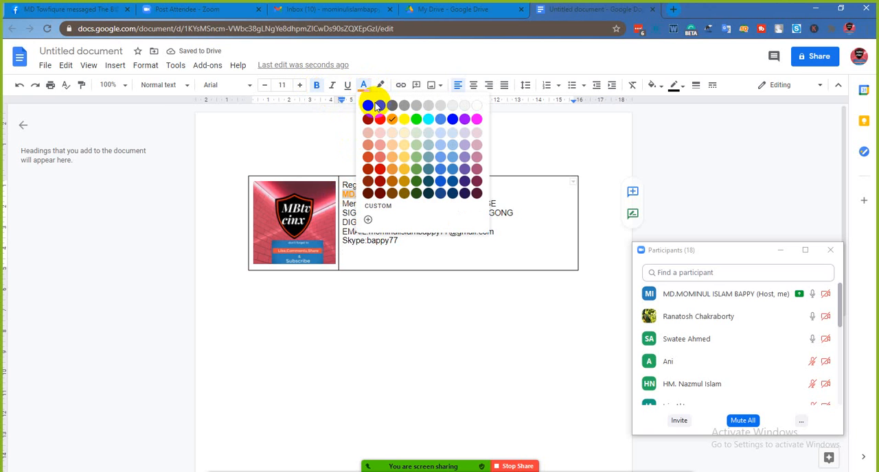
click(368, 106)
click(523, 165)
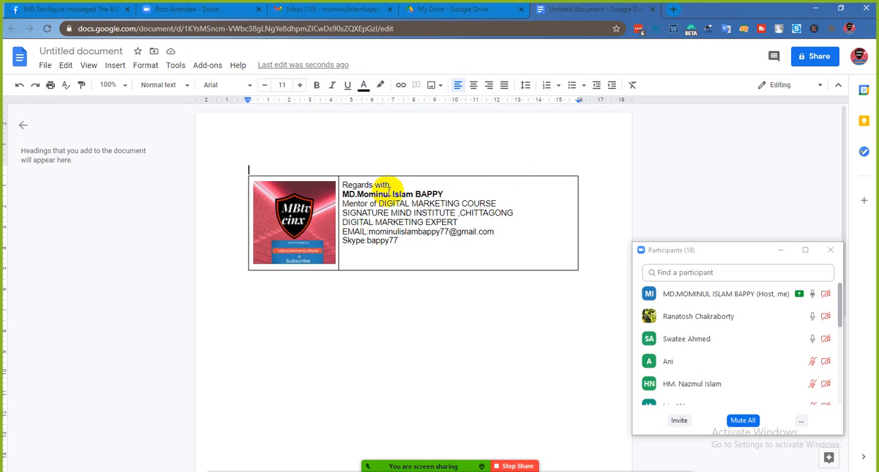
- Make the "Regards with" line and all lines from "Mentor of DIGITAL MARKETING COURSE" through the Skype line bold
drag(387, 184, 345, 184)
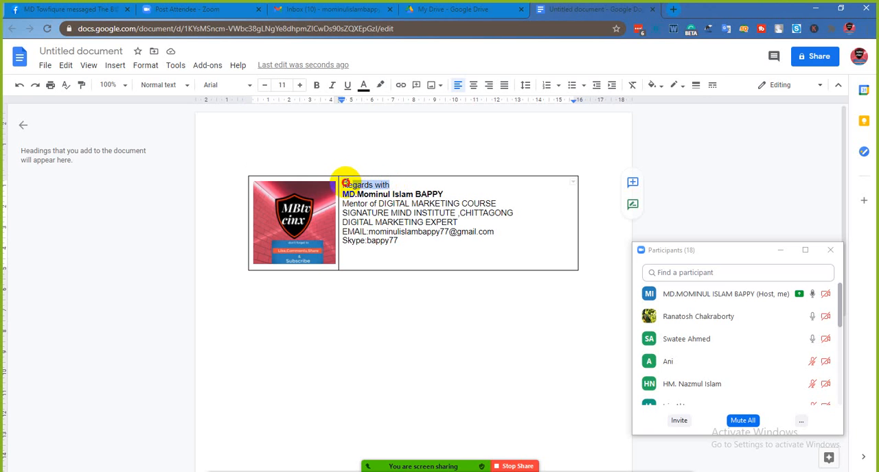
click(317, 88)
click(431, 189)
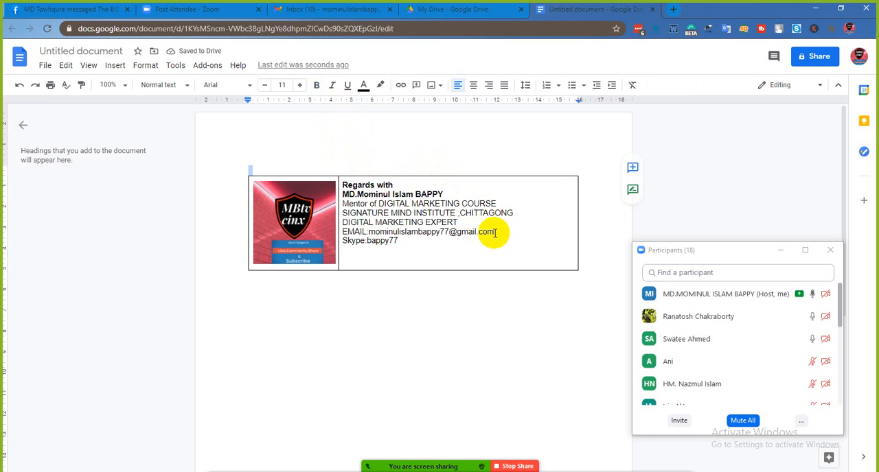
click(496, 204)
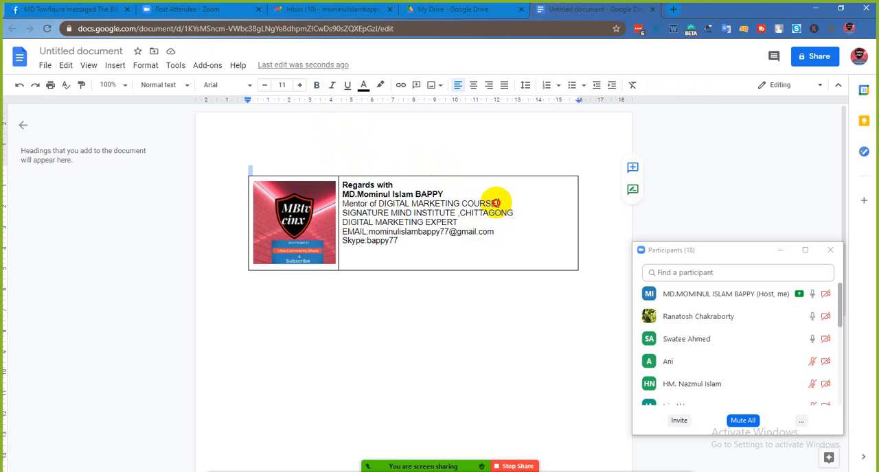
drag(496, 203, 403, 240)
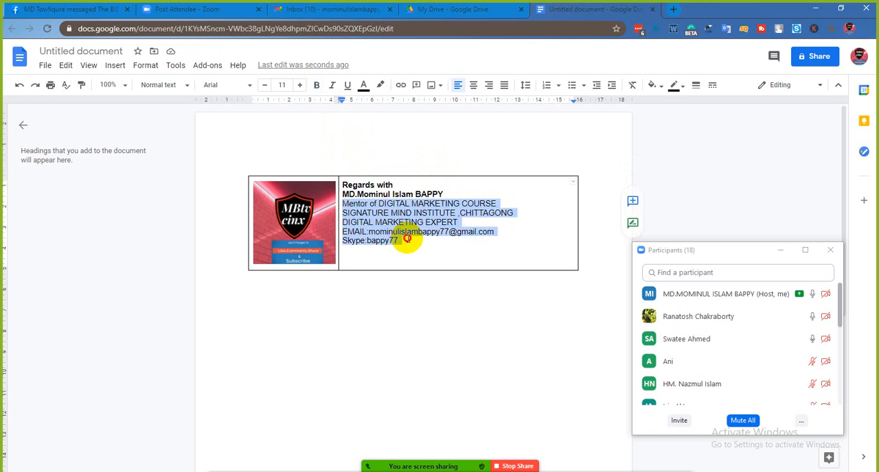
right_click(402, 216)
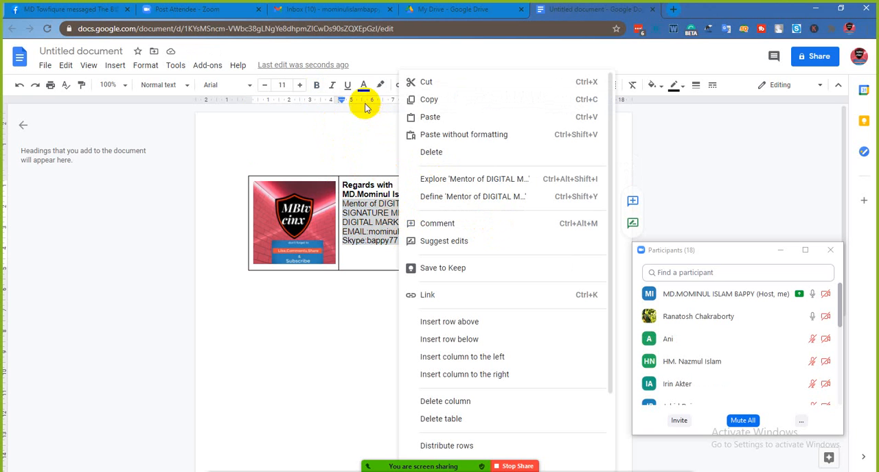
click(317, 86)
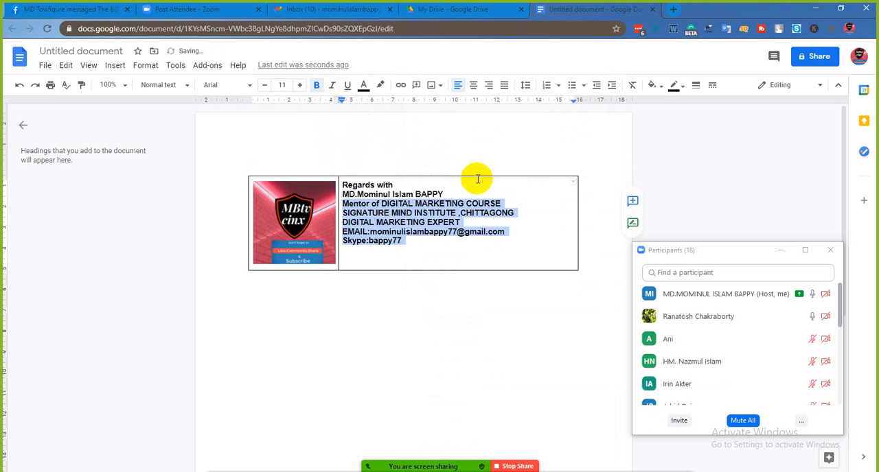
- Italicize the full-name line and insert a blank line above "Regards with" in the signature cell
mouse_move(445, 195)
mouse_down()
mouse_move(392, 183)
mouse_move(371, 196)
mouse_move(341, 194)
mouse_up()
click(332, 85)
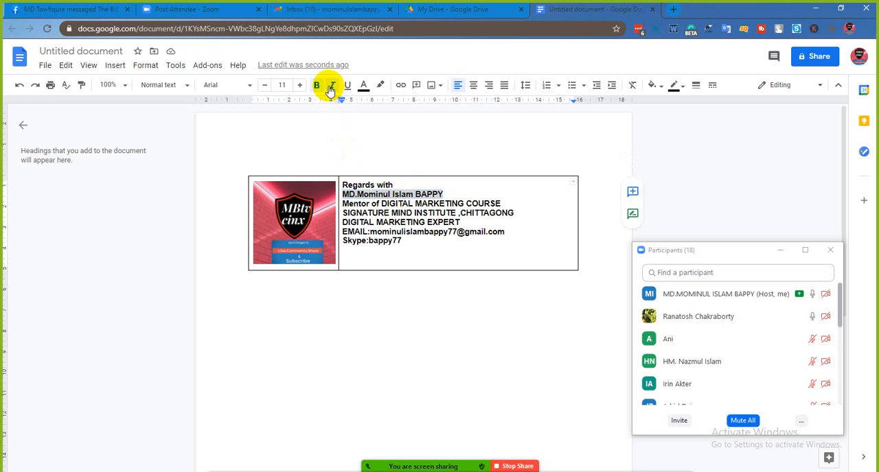
click(437, 251)
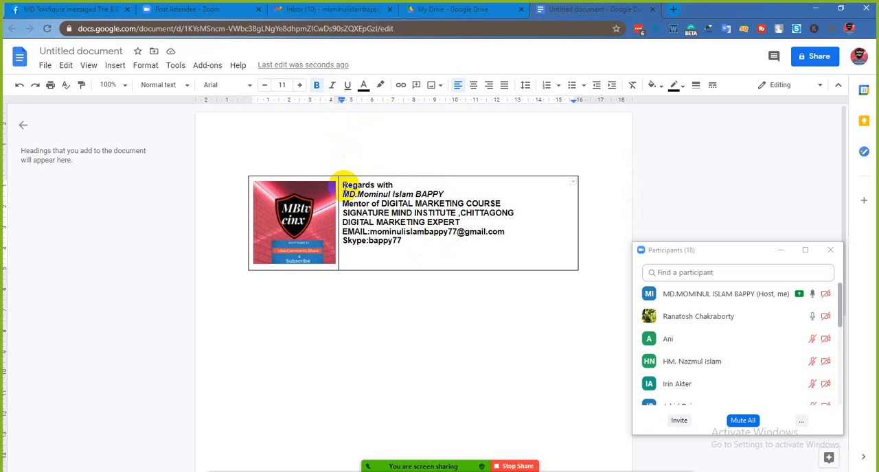
key(Return)
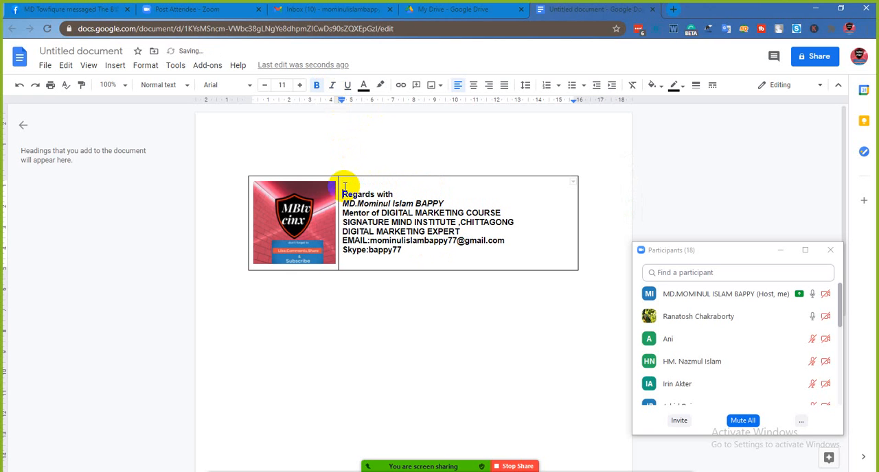
- Add the word "Thanks" in front of "Regards with" in the signature
text(thank)
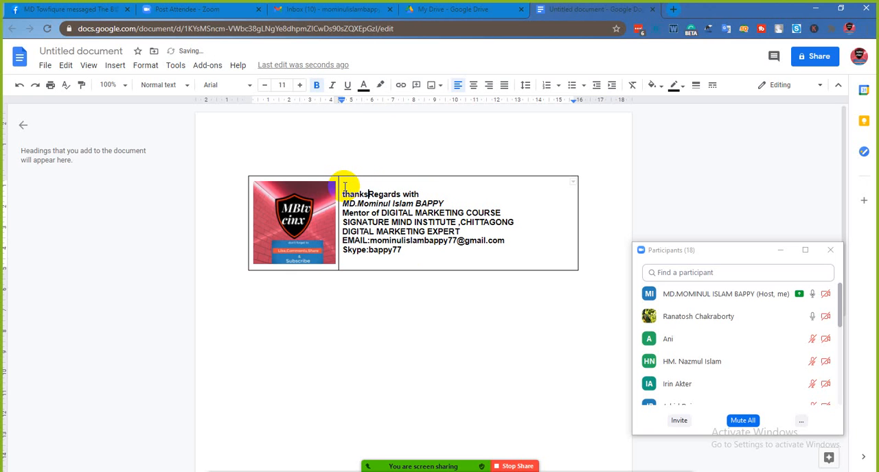
text(s)
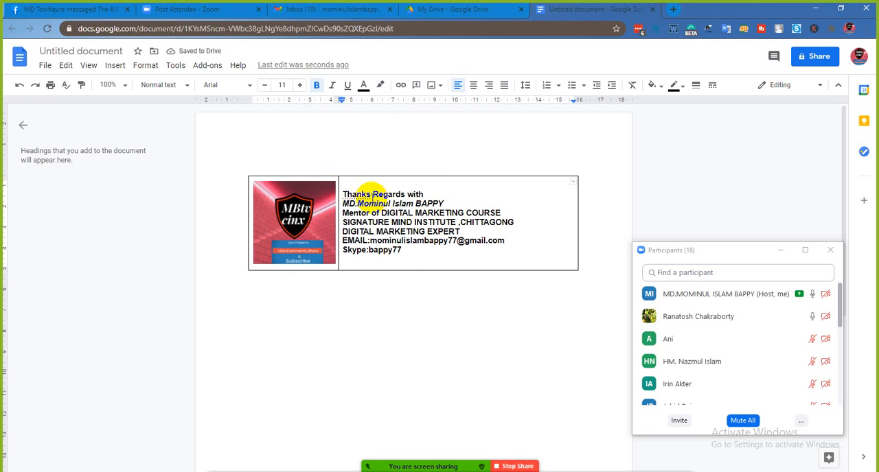
mouse_move(351, 193)
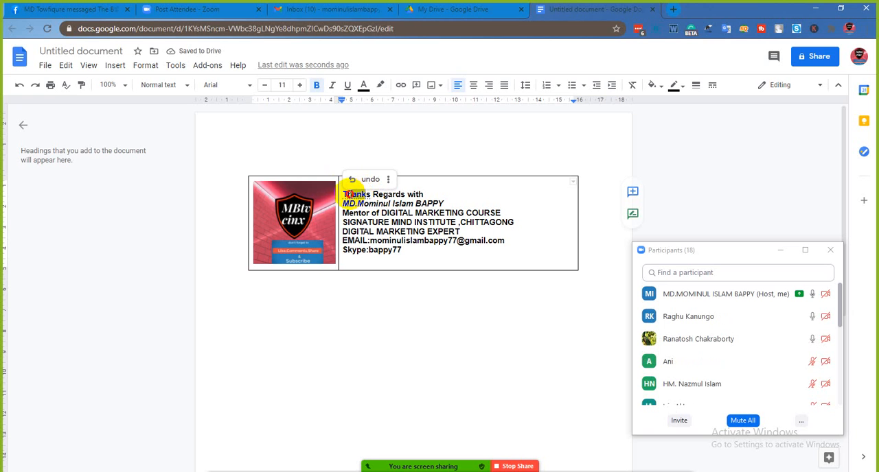
click(466, 186)
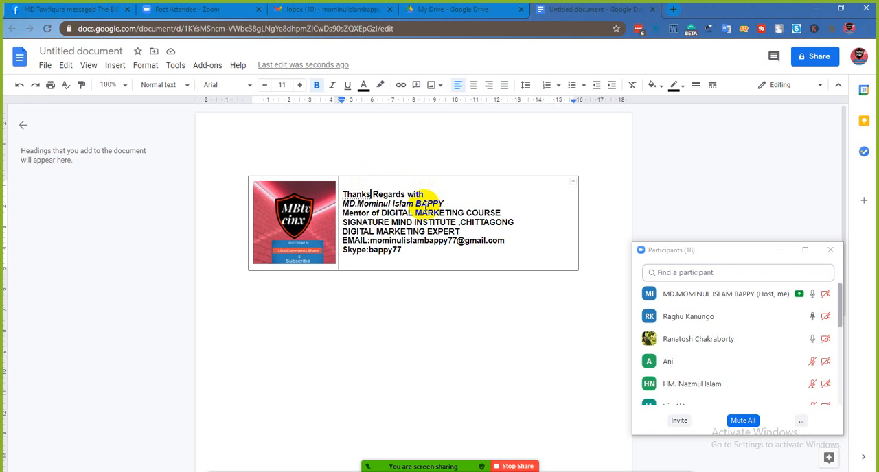
- Delete the word "Thanks" from the beginning of the "Regards with" line
key(BackSpace)
key(BackSpace)
key(BackSpace)
key(BackSpace)
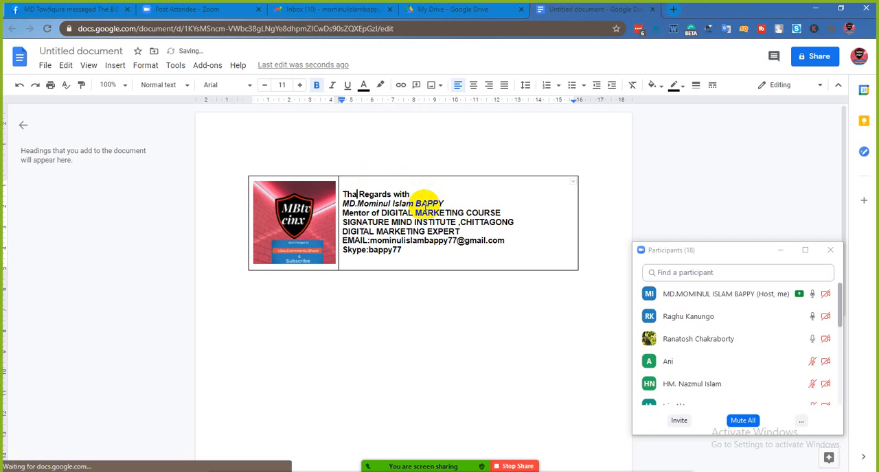
key(BackSpace)
key(BackSpace)
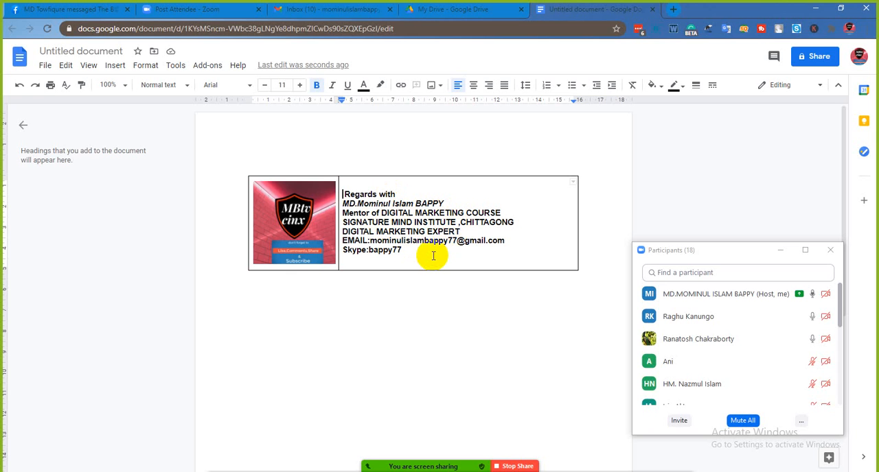
- Select the "DIGITAL MARKETING EXPERT" line and start adding a hyperlink to it
click(432, 257)
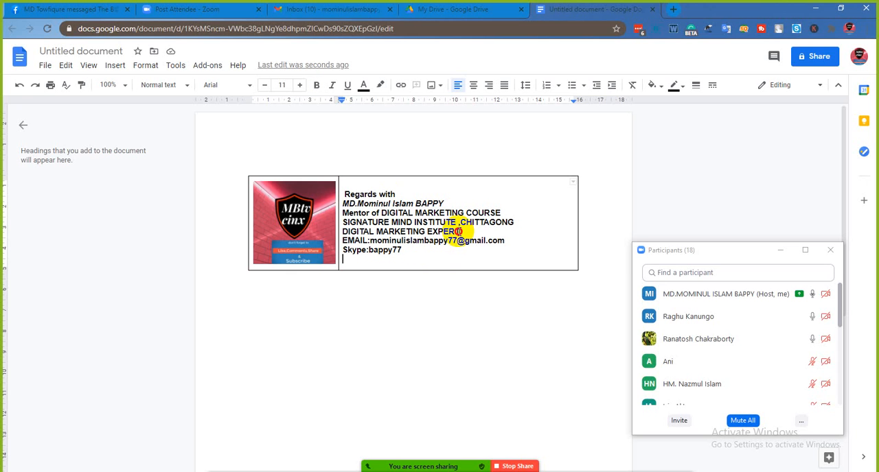
drag(458, 232, 351, 232)
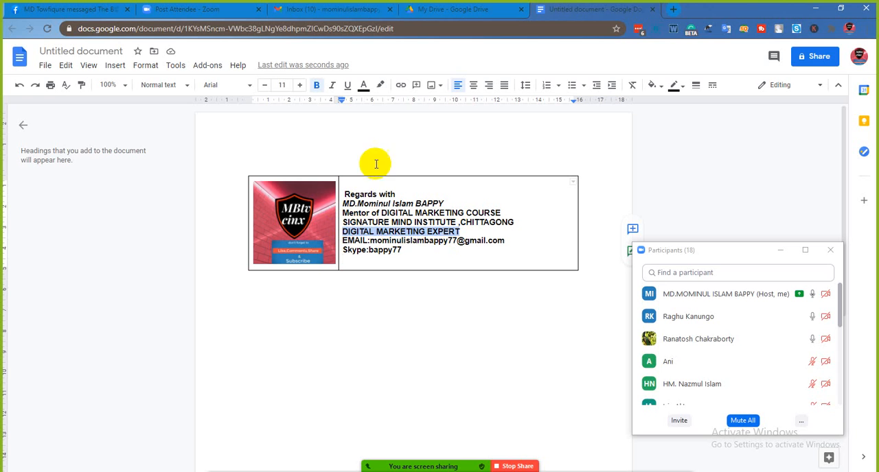
click(400, 89)
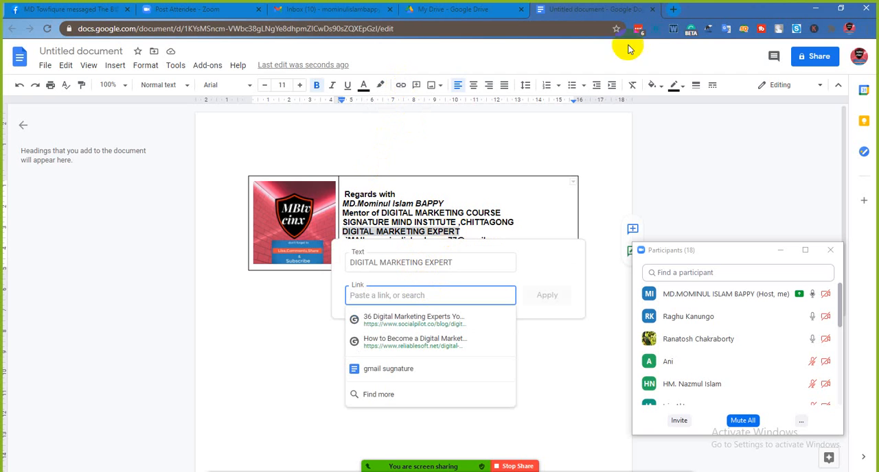
- Open Blogger's posts page in a new browser tab and switch to the "SEO 77" blog
click(672, 9)
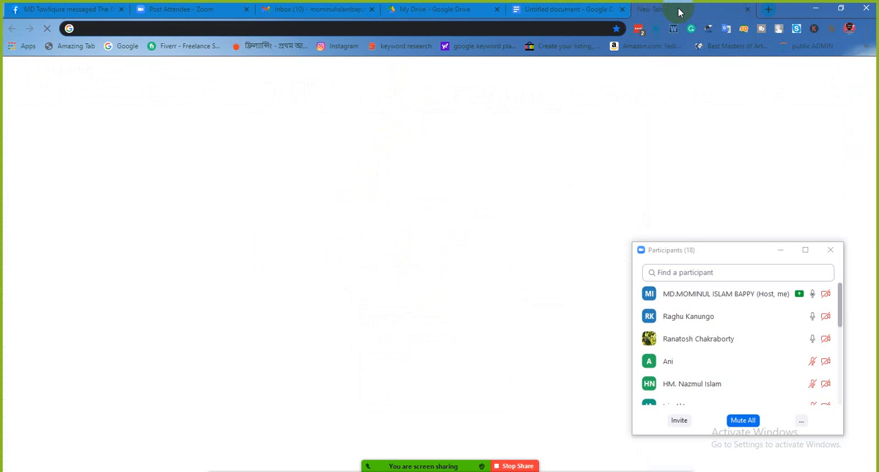
text(bloo)
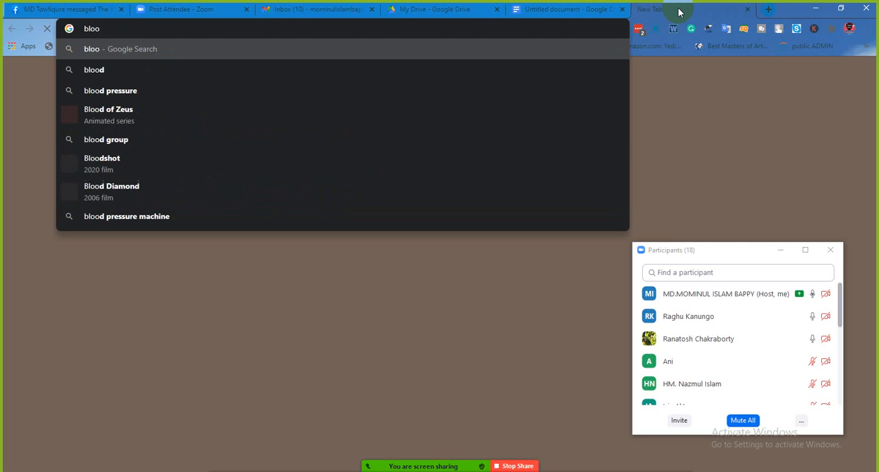
key(BackSpace)
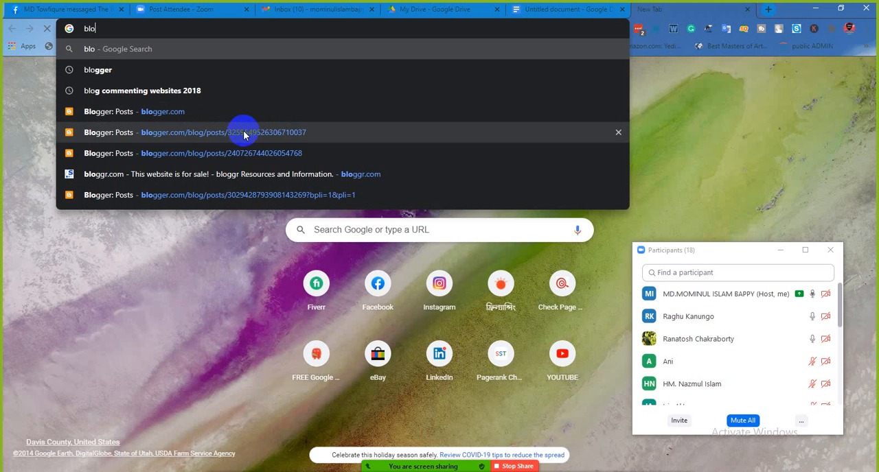
click(243, 132)
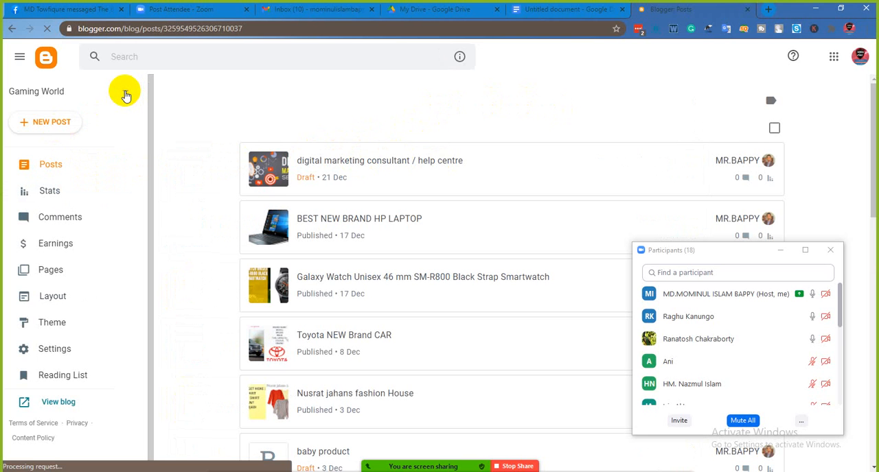
click(126, 94)
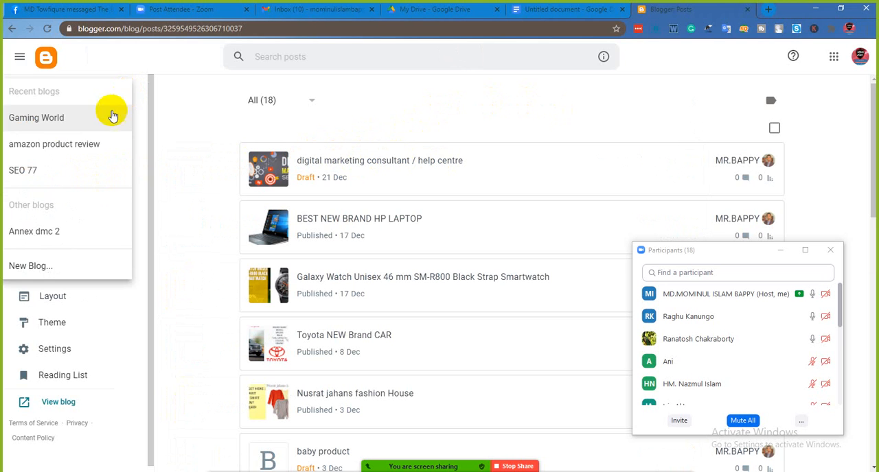
click(77, 178)
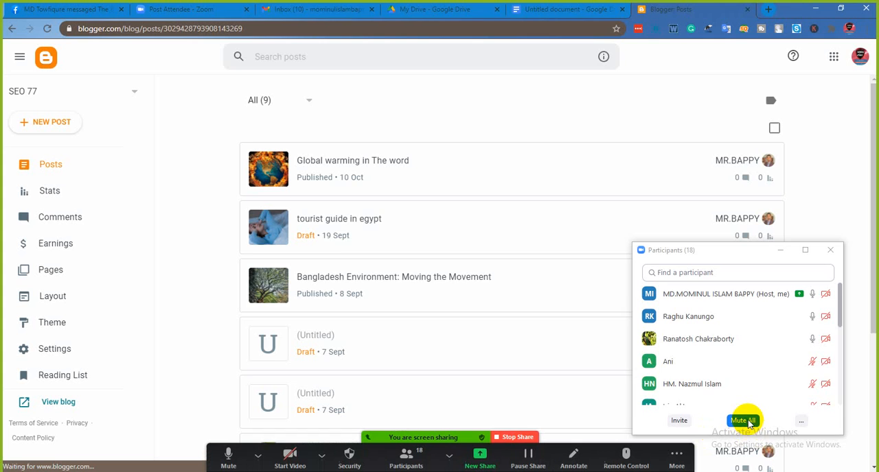
- Mute all participants in the Zoom meeting, keeping them allowed to unmute themselves
click(742, 420)
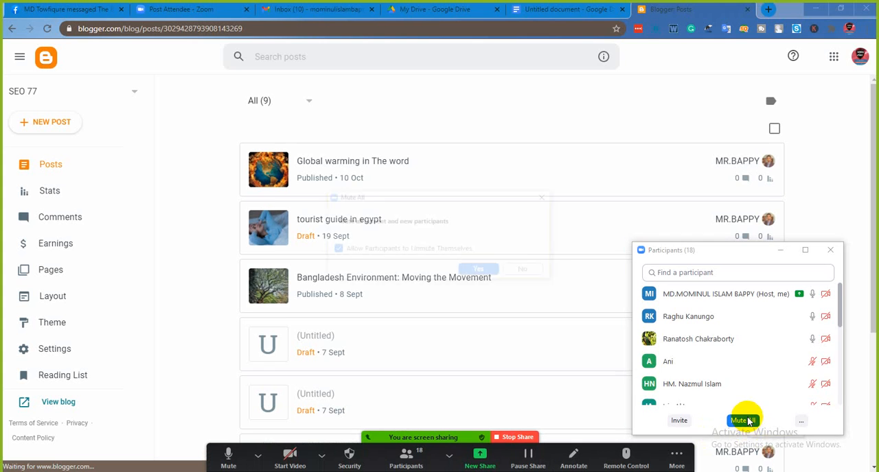
click(479, 272)
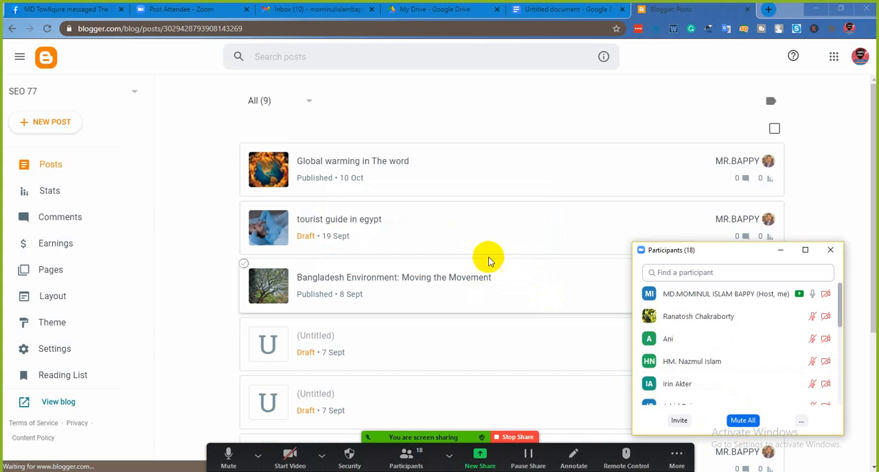
- Copy the address of the Blogger posts page and apply it as the hyperlink on "DIGITAL MARKETING EXPERT" in the Google Docs signature
drag(243, 28, 78, 30)
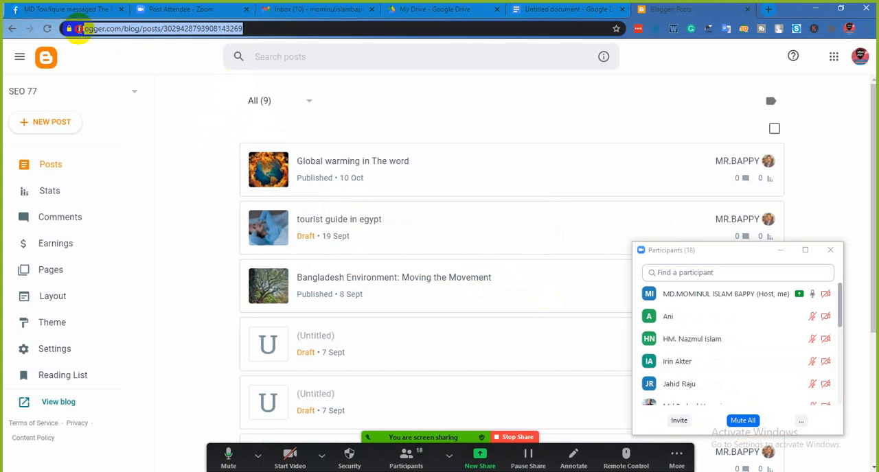
right_click(80, 32)
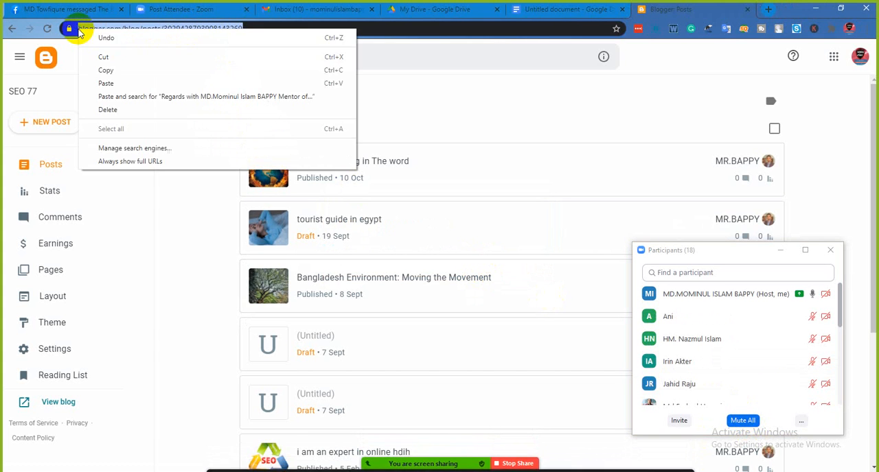
click(116, 70)
click(560, 17)
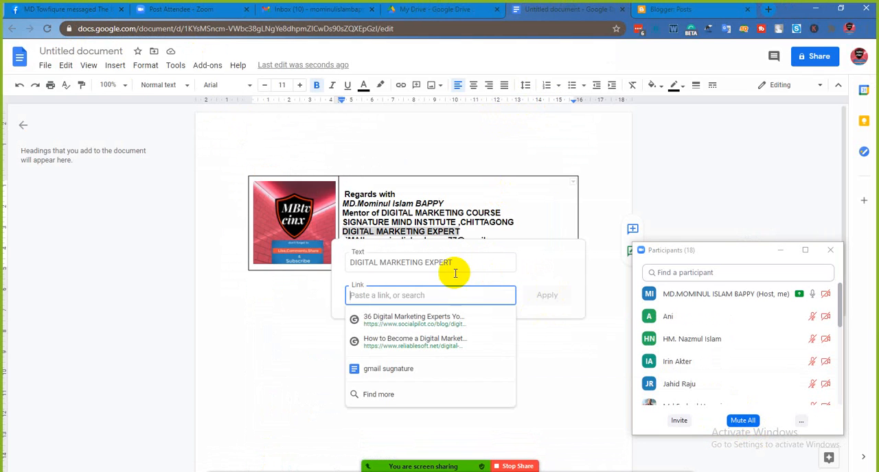
right_click(409, 295)
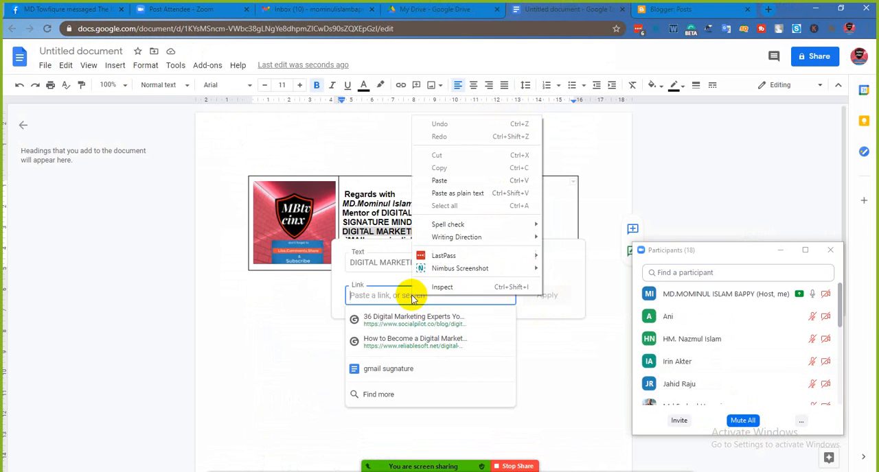
click(444, 185)
click(546, 297)
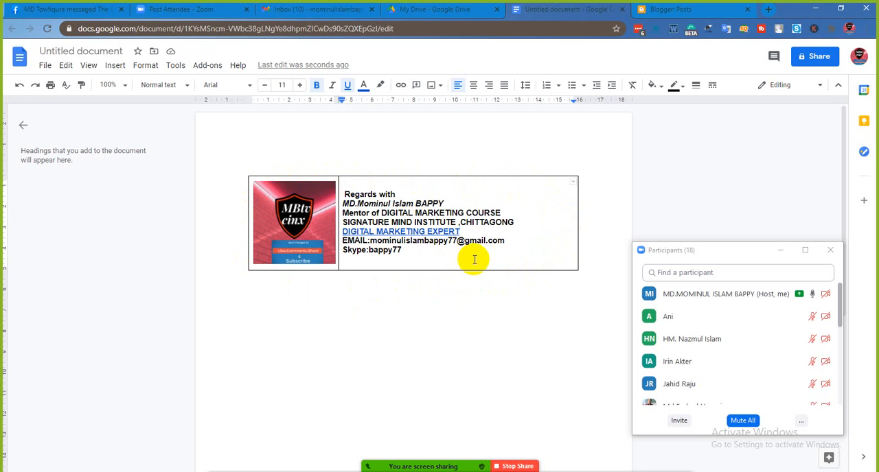
- Set the border width of the signature table's contact-text cell to 0pt
key(ctrl+a)
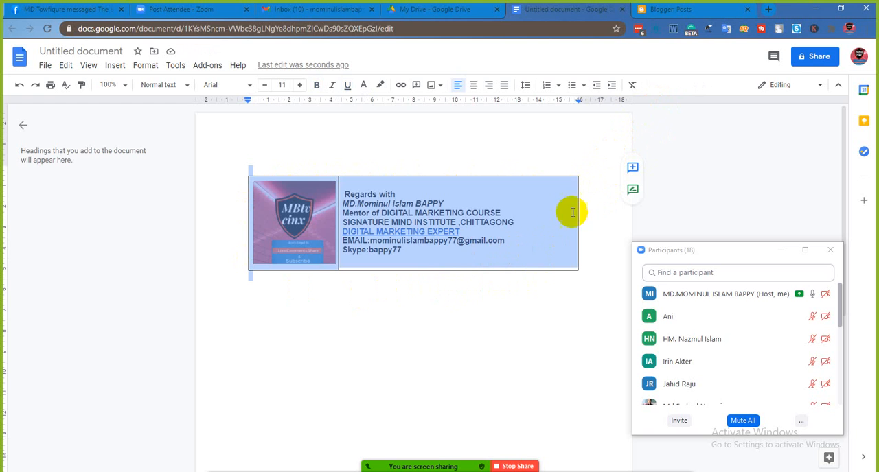
click(564, 290)
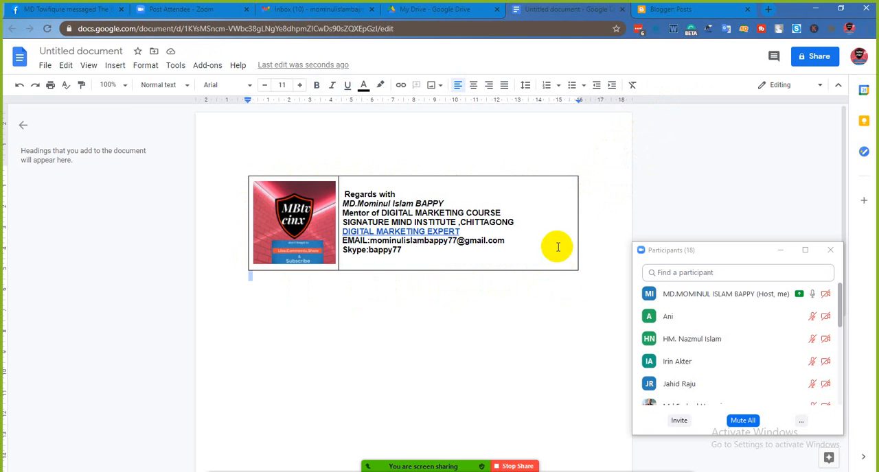
click(558, 254)
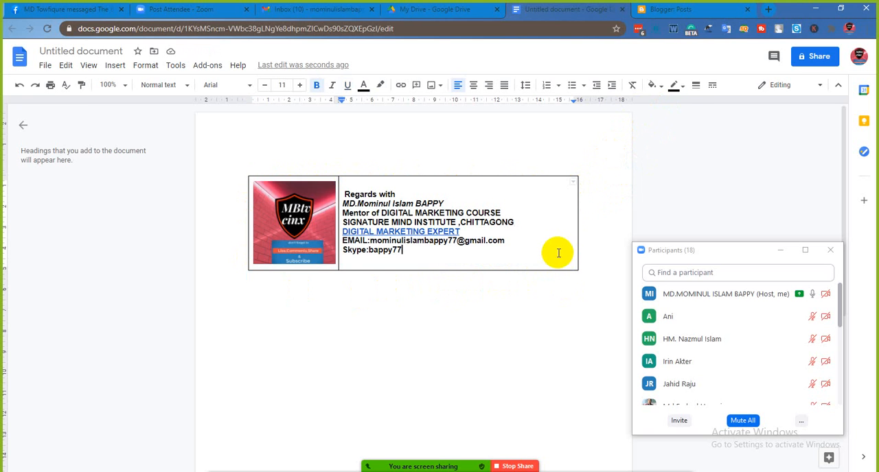
click(695, 88)
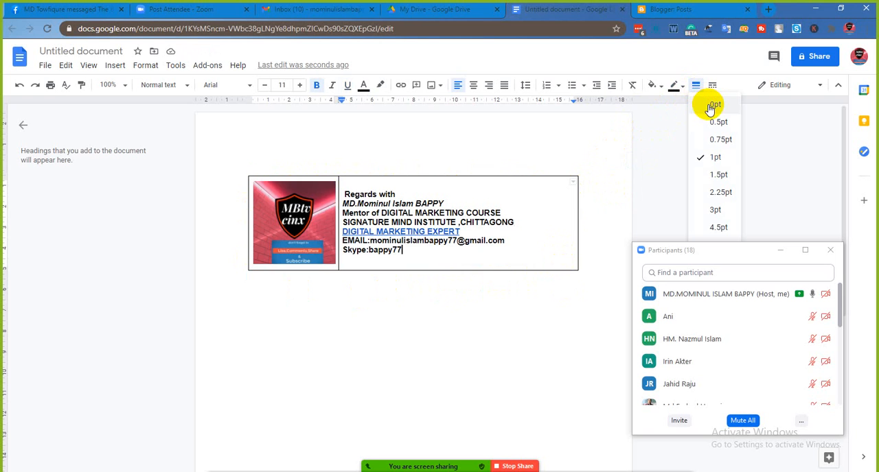
click(714, 105)
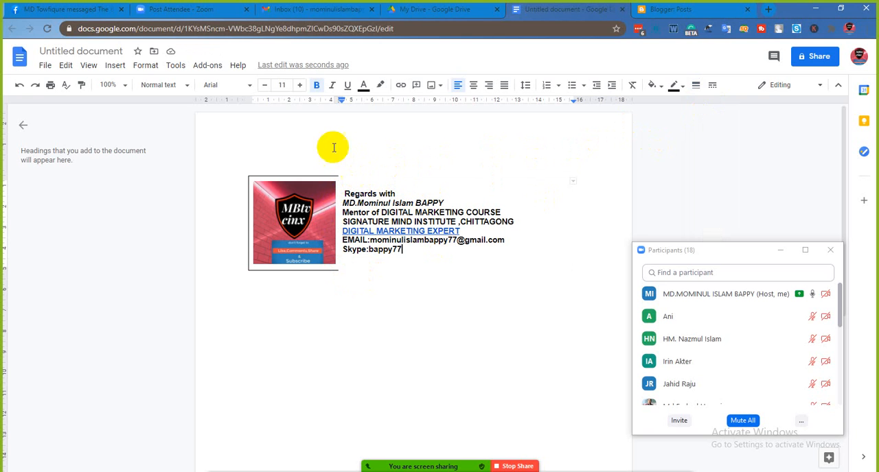
click(121, 67)
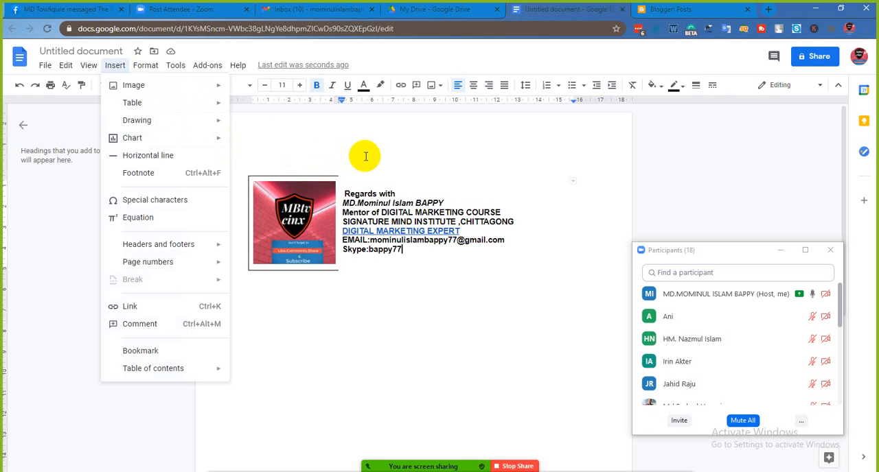
click(341, 195)
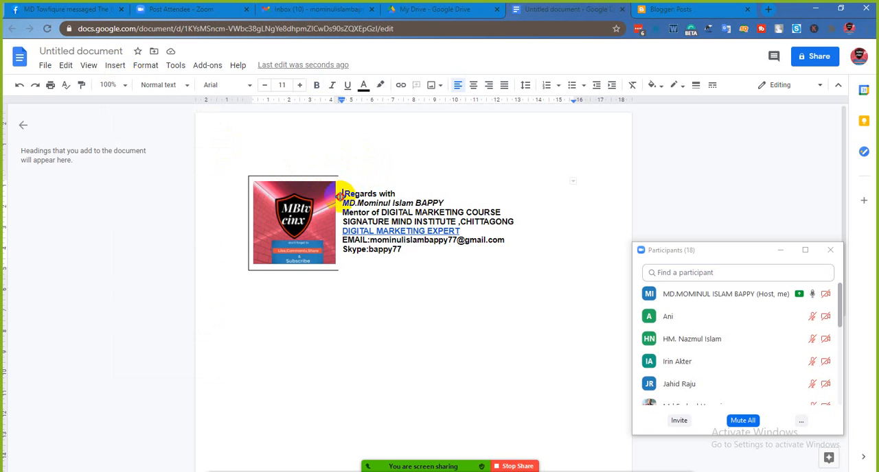
mouse_move(342, 198)
mouse_down()
mouse_move(379, 130)
mouse_move(414, 145)
mouse_move(402, 188)
mouse_up()
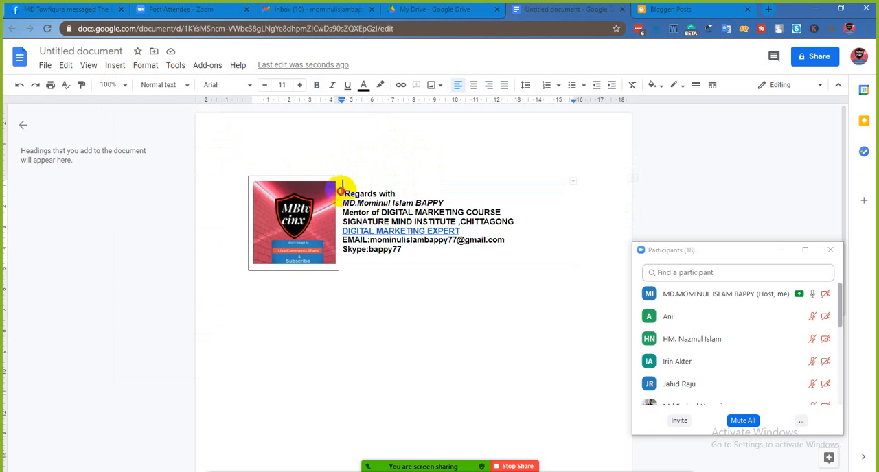
mouse_move(343, 180)
mouse_down()
mouse_move(348, 221)
mouse_move(381, 206)
mouse_up()
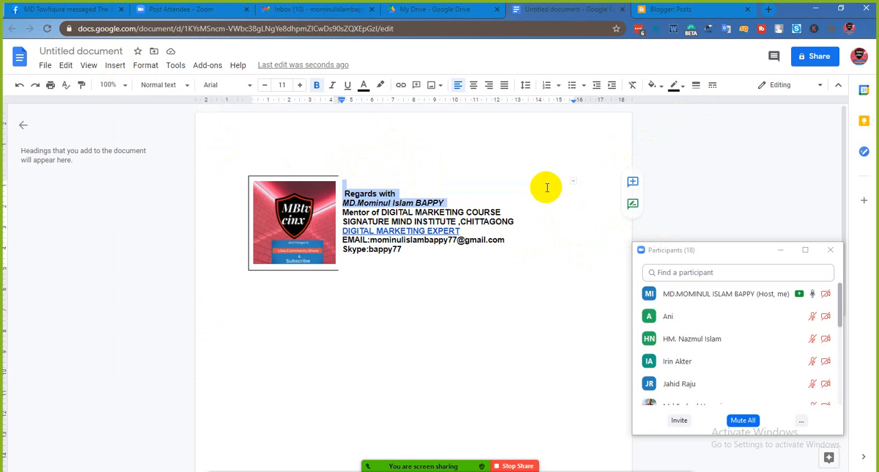
click(383, 193)
drag(346, 192, 410, 252)
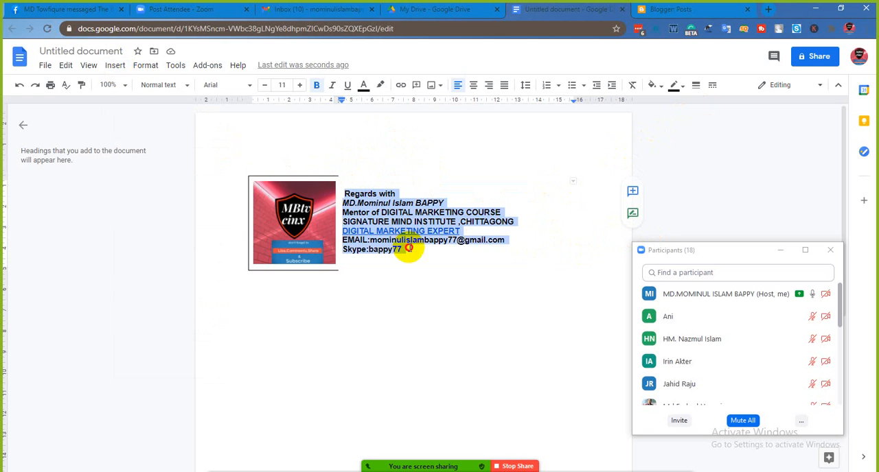
click(693, 87)
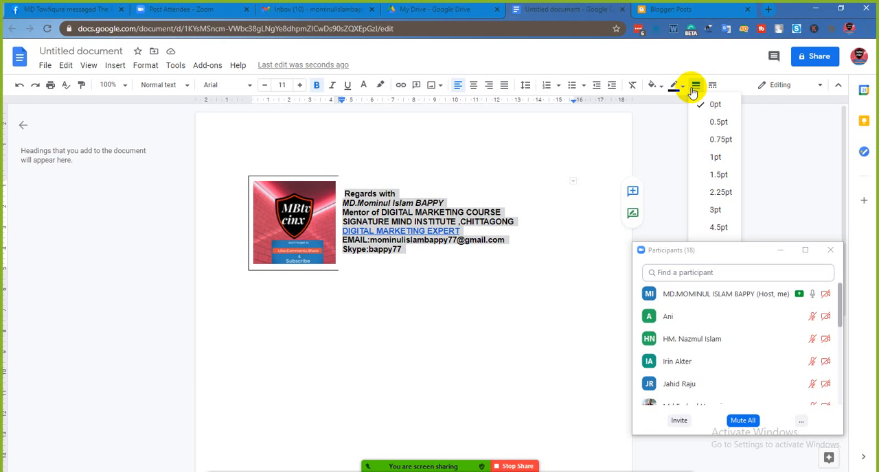
click(713, 84)
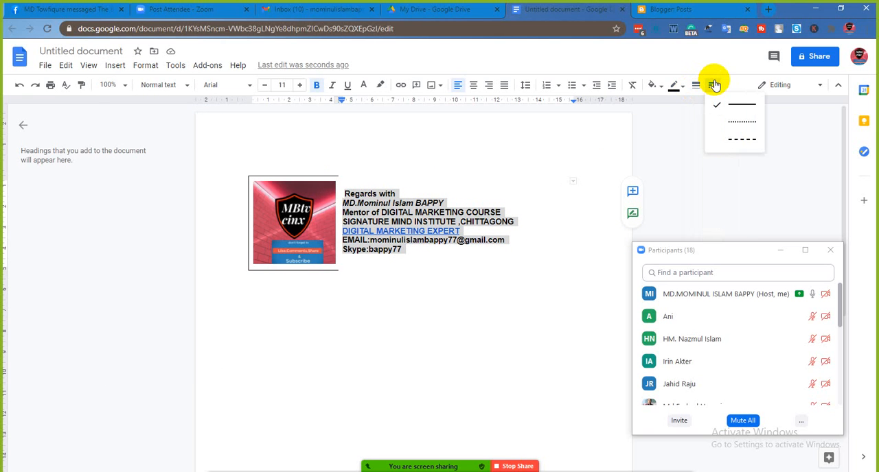
click(145, 66)
mouse_move(150, 91)
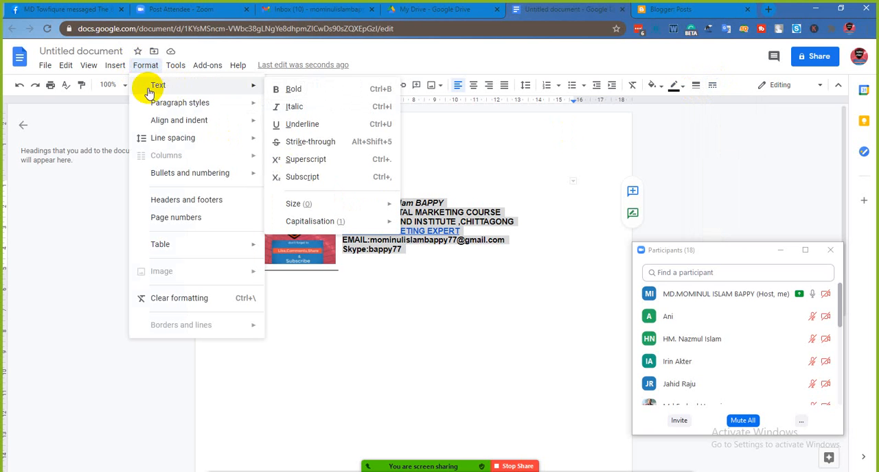
click(115, 67)
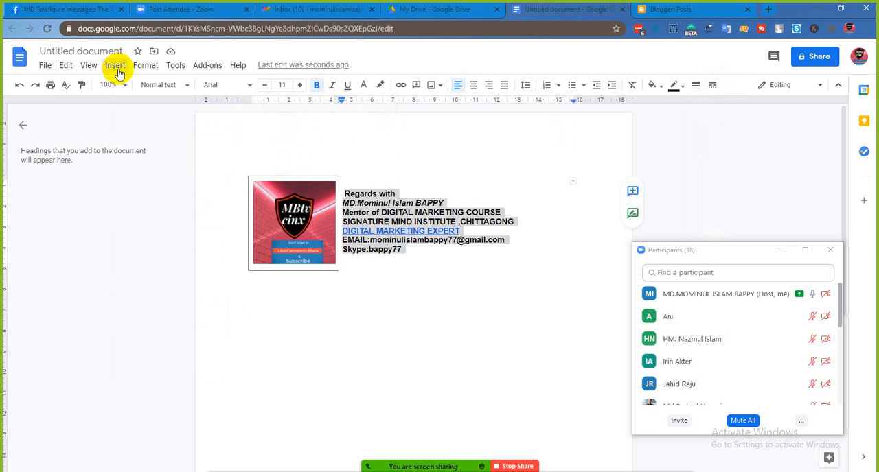
click(117, 69)
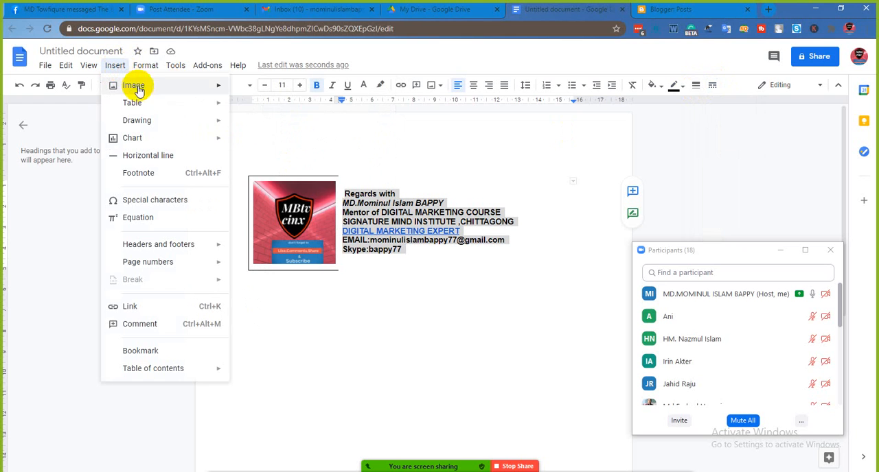
mouse_move(155, 104)
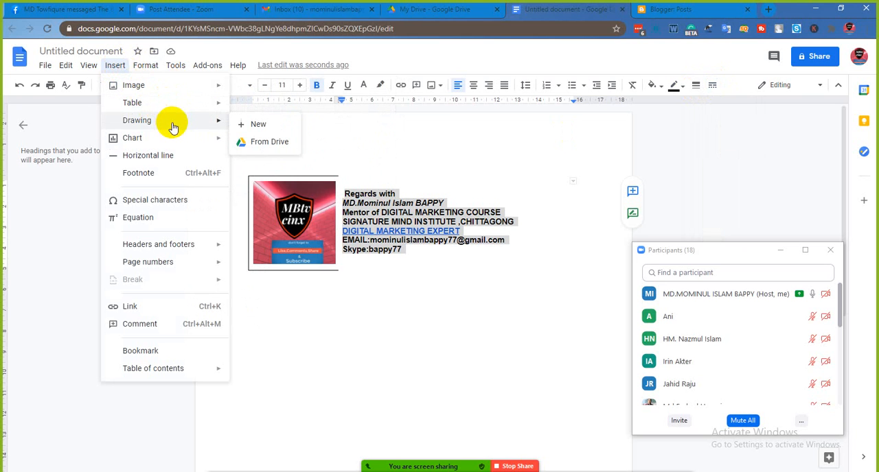
mouse_move(54, 70)
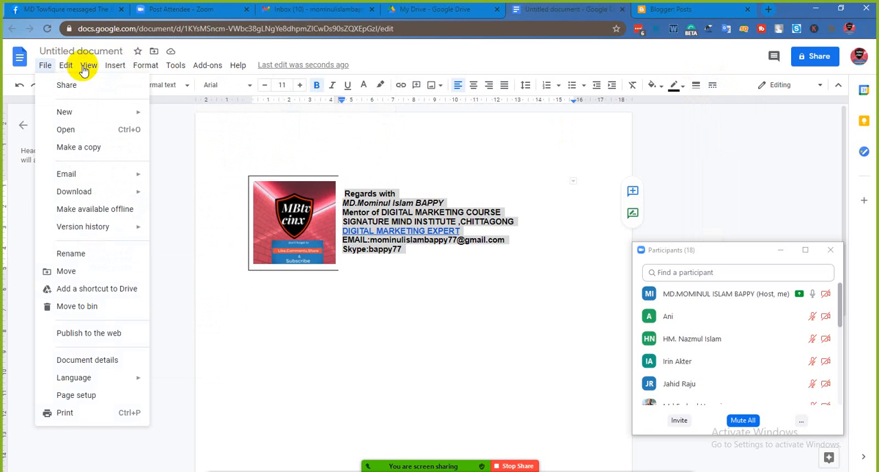
mouse_move(118, 67)
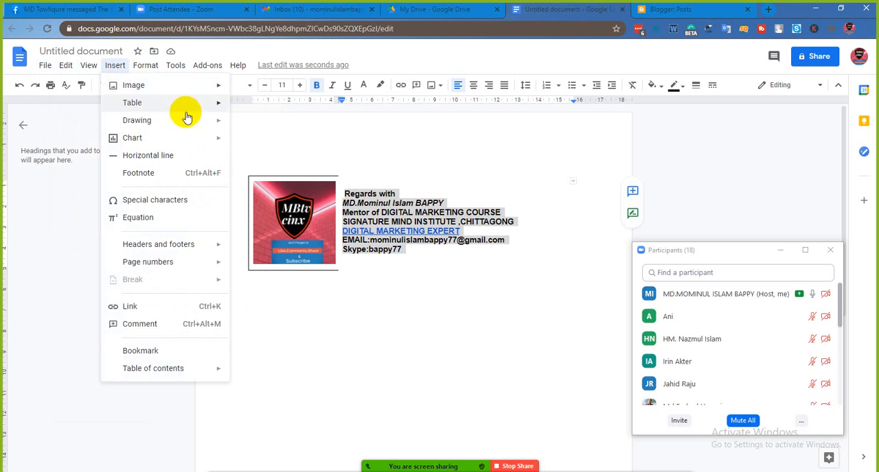
mouse_move(215, 126)
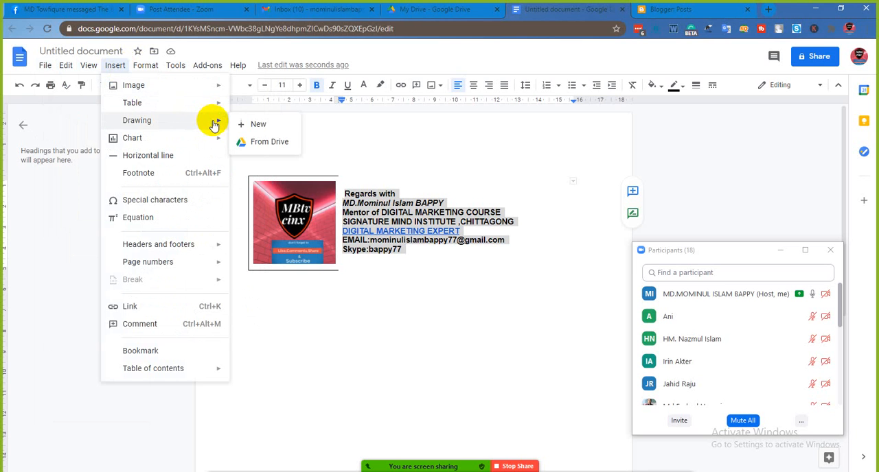
click(378, 175)
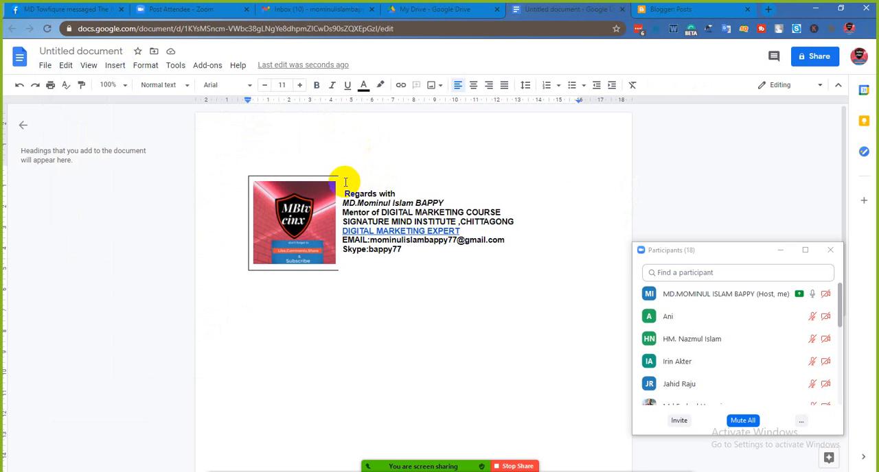
- Set the font size of all the contact text in the signature table to 12
drag(347, 190, 403, 248)
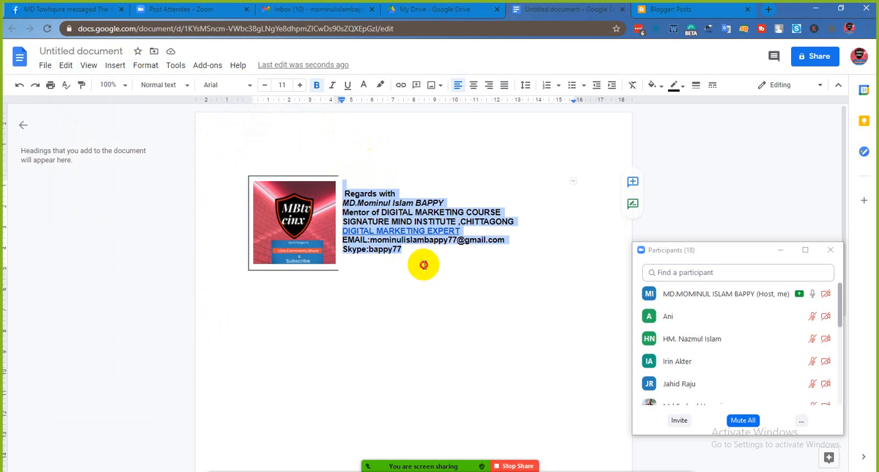
click(420, 263)
drag(343, 187, 405, 248)
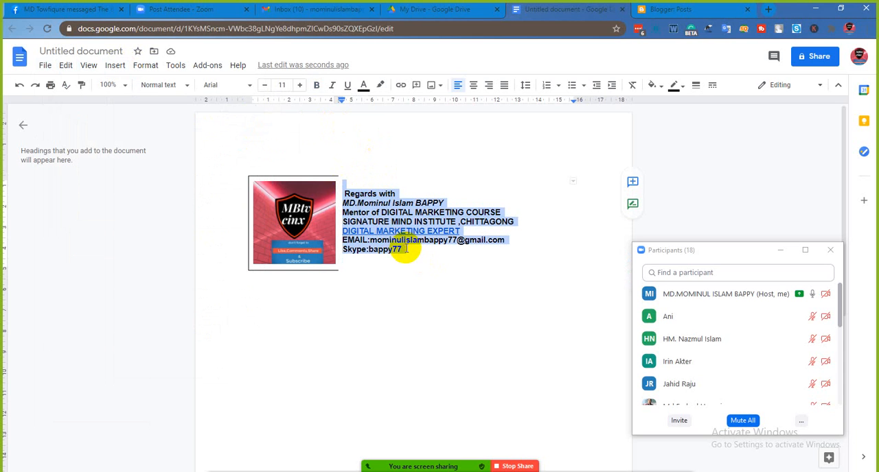
click(283, 84)
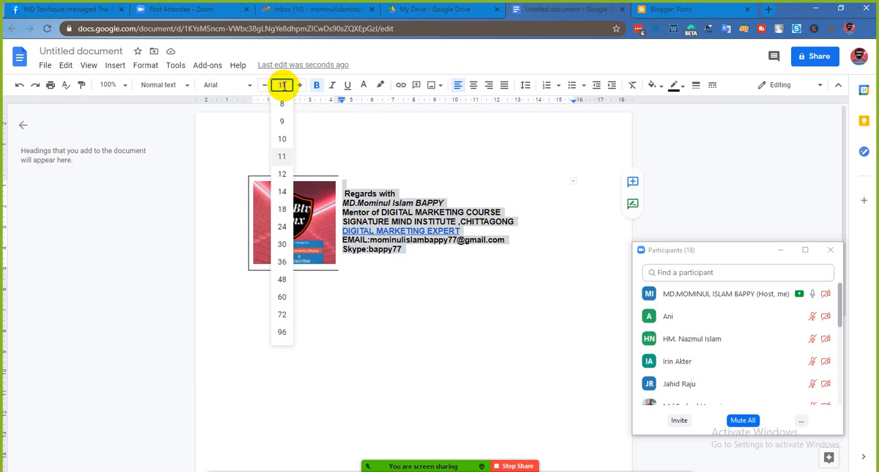
click(289, 170)
click(400, 316)
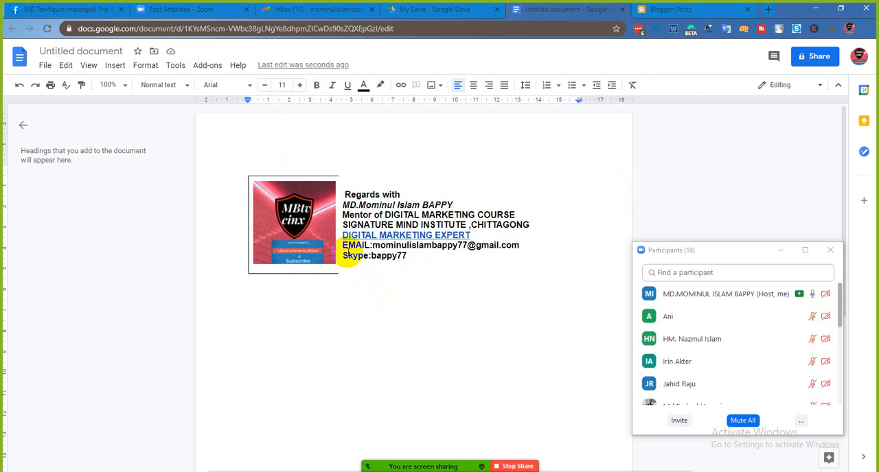
click(407, 267)
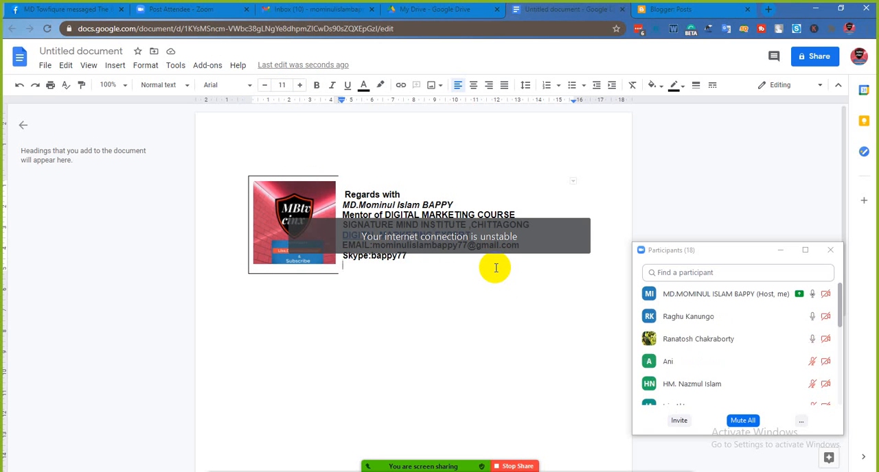
- Copy the whole signature table with its logo and contact text, and close the Blogger browser tab
click(431, 287)
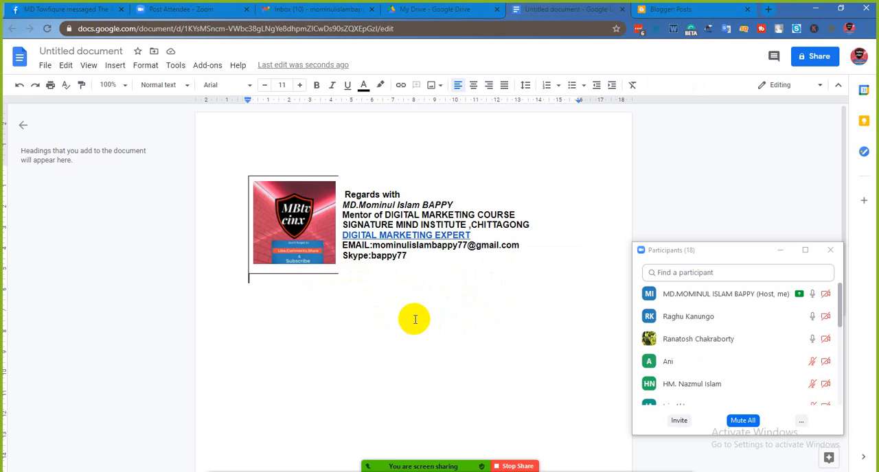
key(ctrl+a)
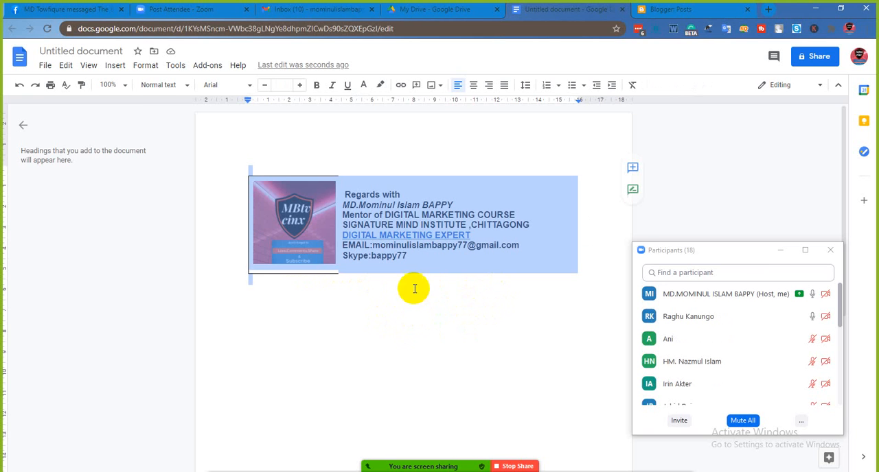
right_click(441, 259)
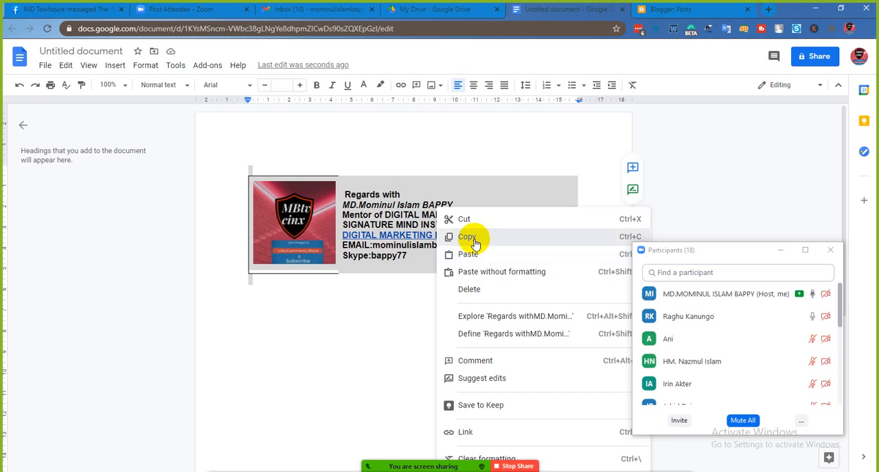
click(477, 235)
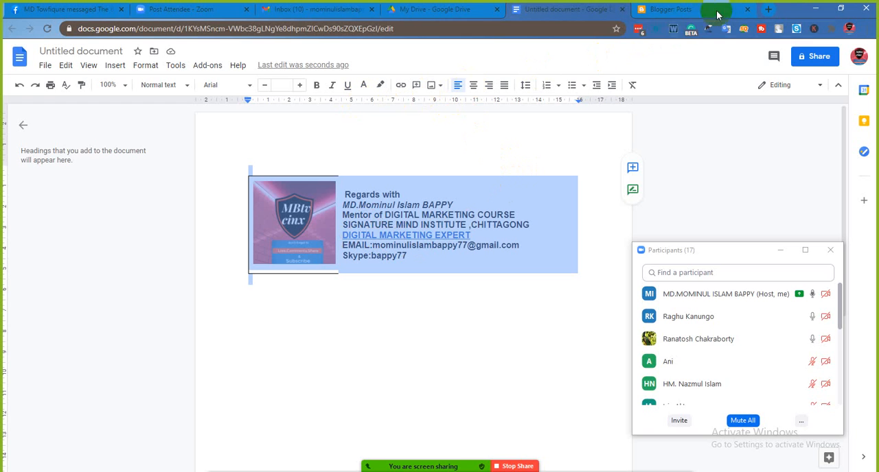
click(747, 10)
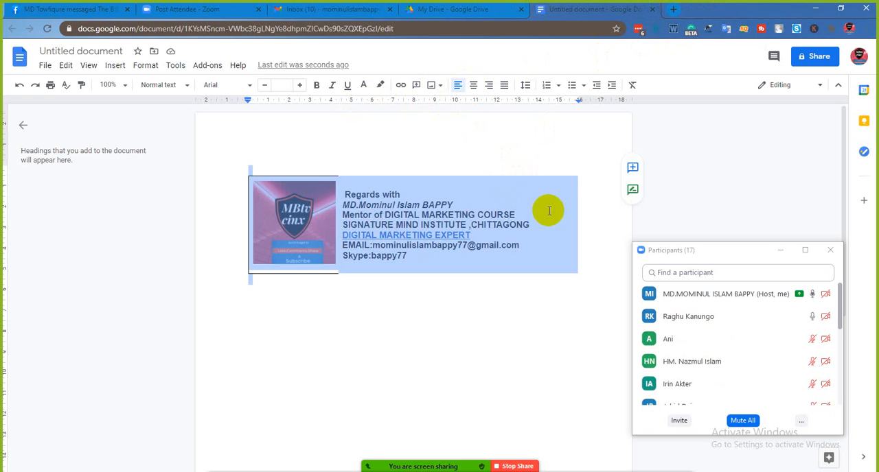
- Switch to the open Gmail inbox, open its full settings, and close the two minimized new-message windows
click(674, 10)
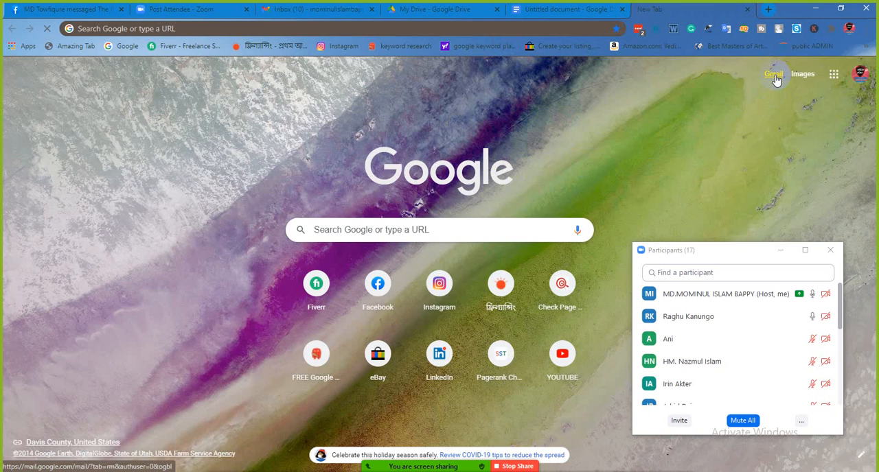
click(774, 76)
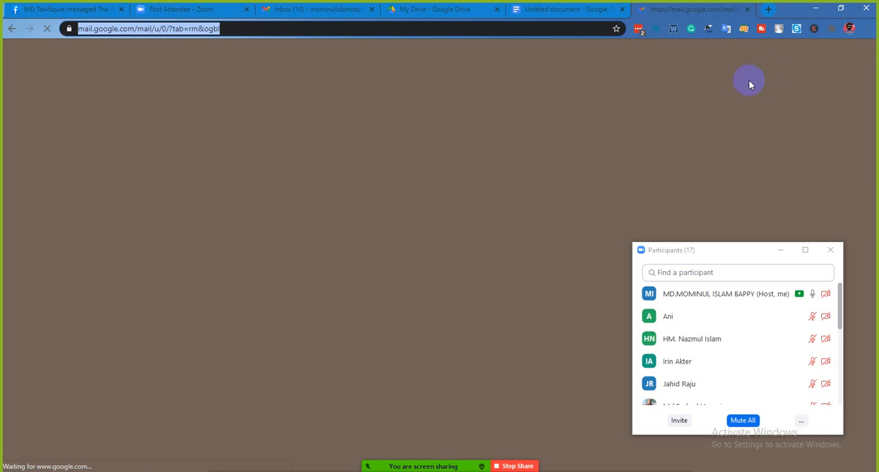
click(343, 12)
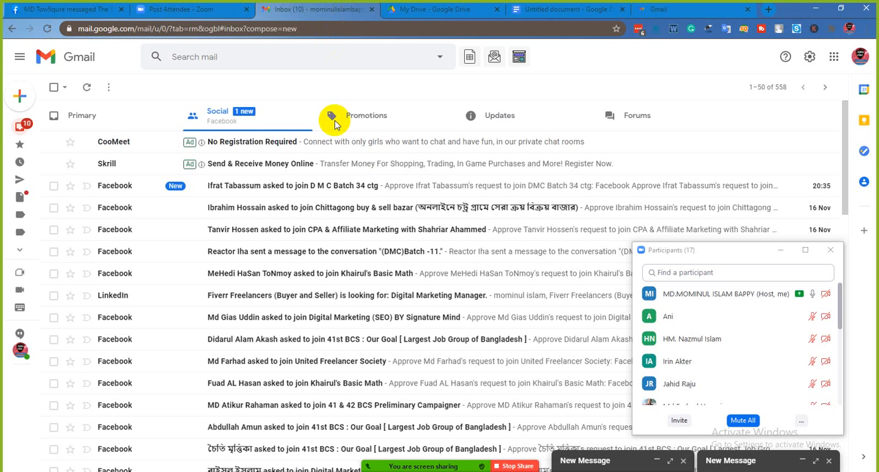
click(808, 58)
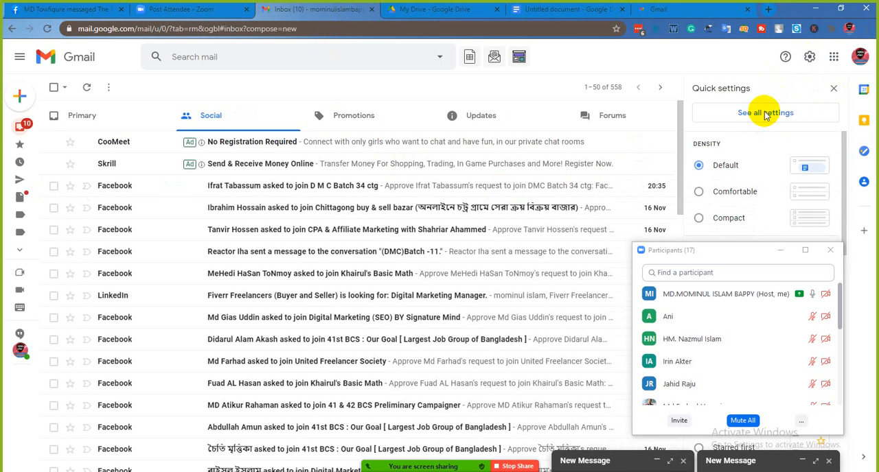
click(766, 114)
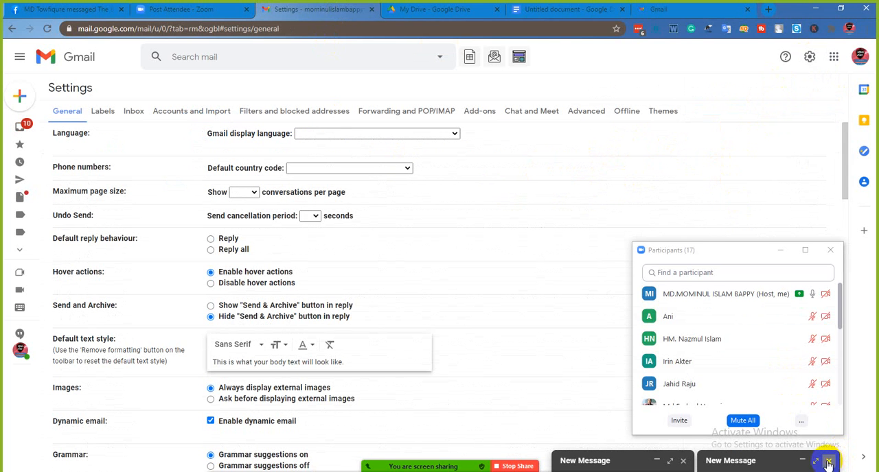
click(682, 461)
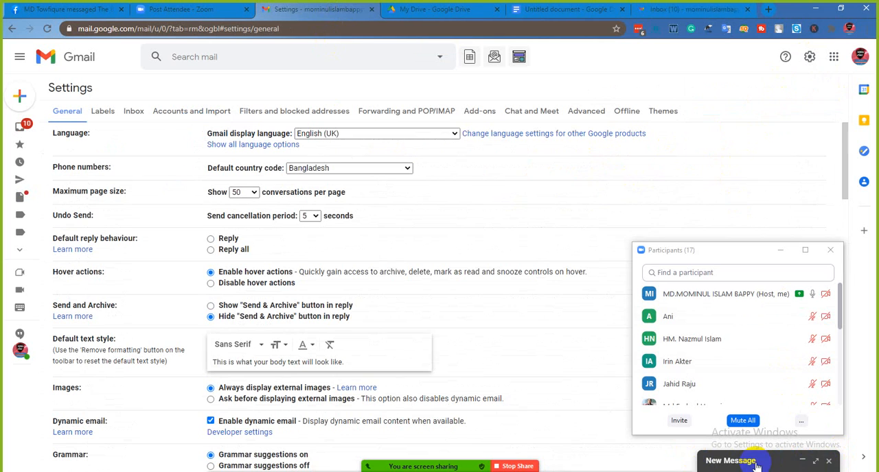
click(829, 461)
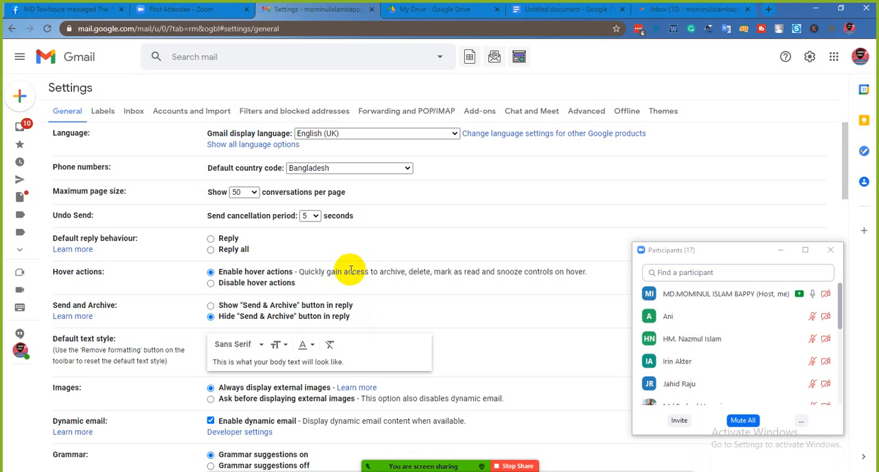
- Delete the existing signature in Gmail's general settings
scroll(347, 268, down, 2)
scroll(334, 265, down, 4)
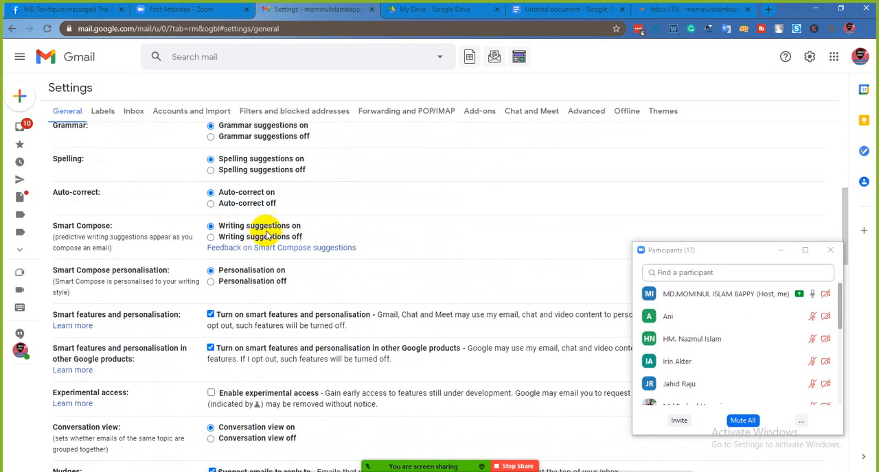
scroll(267, 237, down, 6)
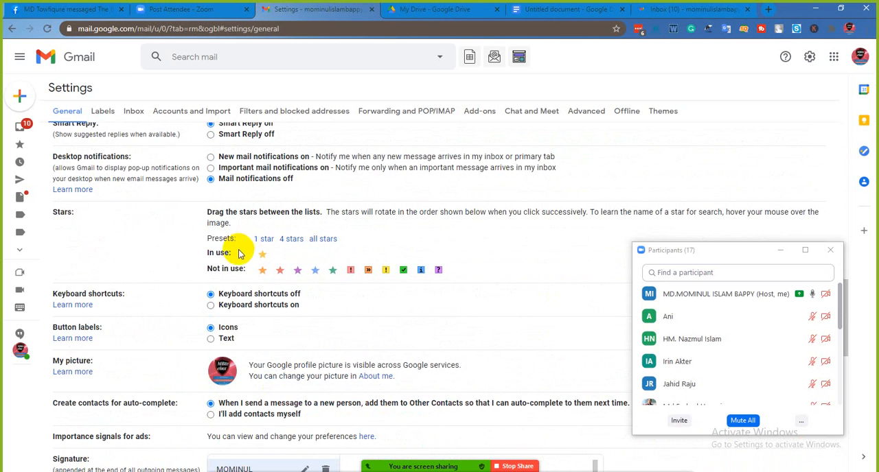
scroll(223, 261, down, 3)
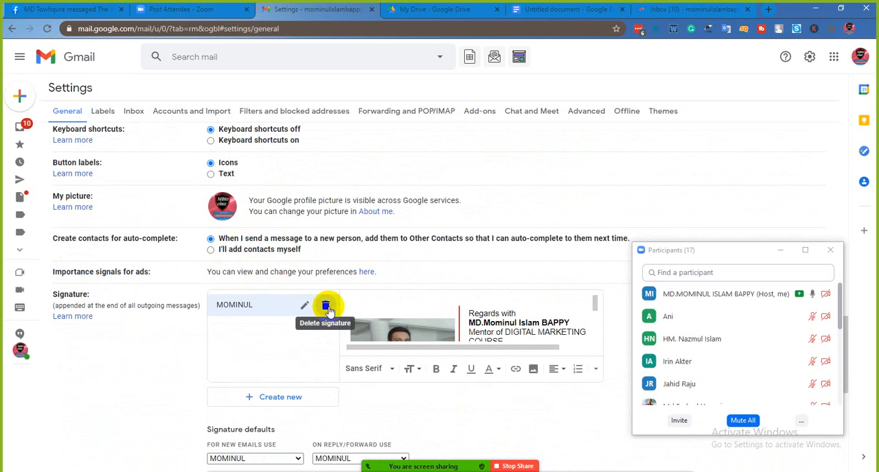
click(327, 307)
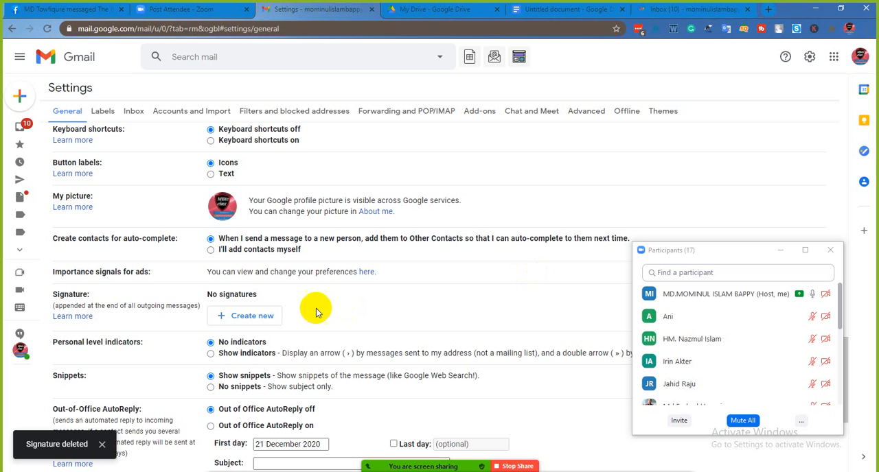
- Create a new Gmail signature and name it with the account owner's first name
click(253, 317)
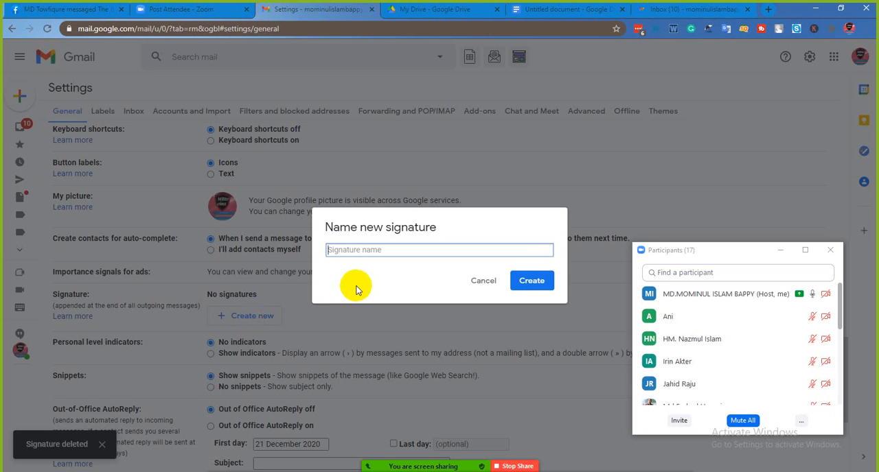
text(mominul)
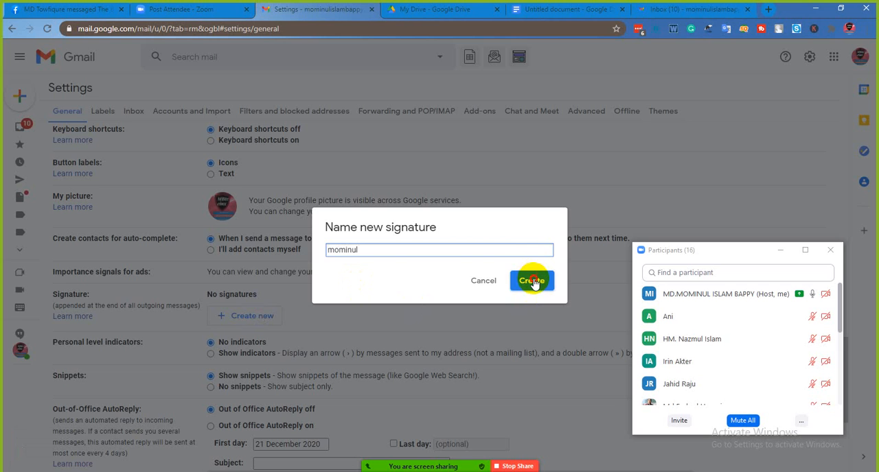
click(534, 283)
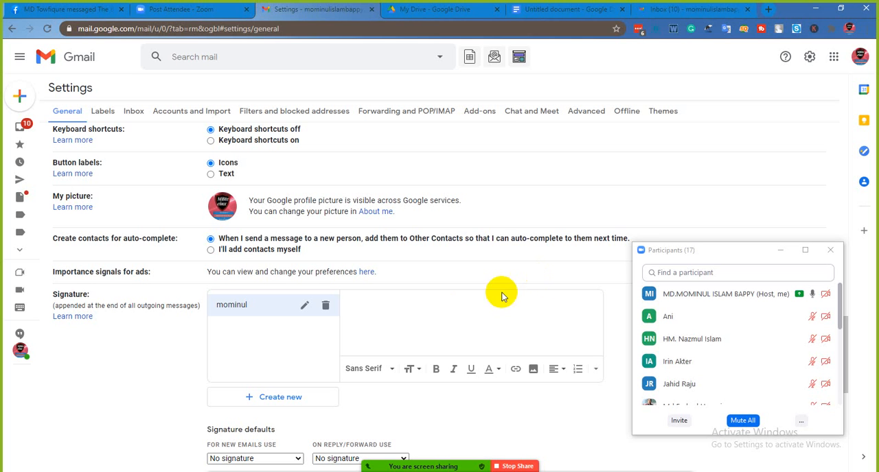
- Paste the copied Google Docs signature table with logo and contact text into the new signature's content area
click(391, 311)
right_click(388, 311)
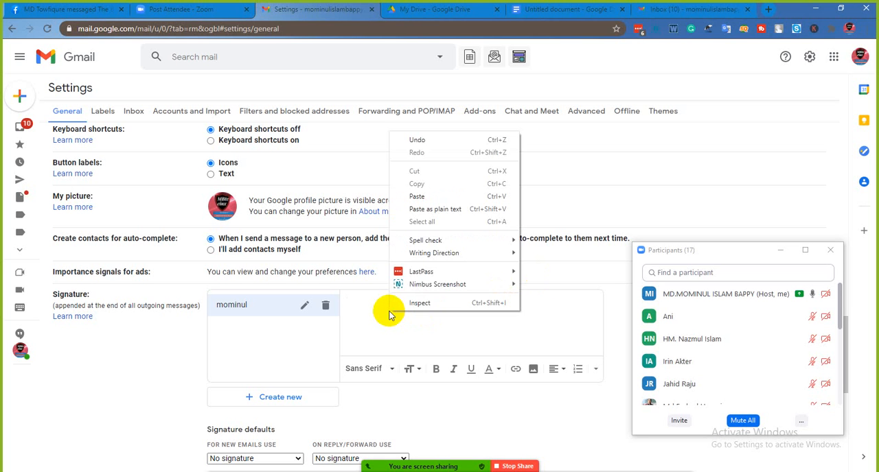
click(433, 198)
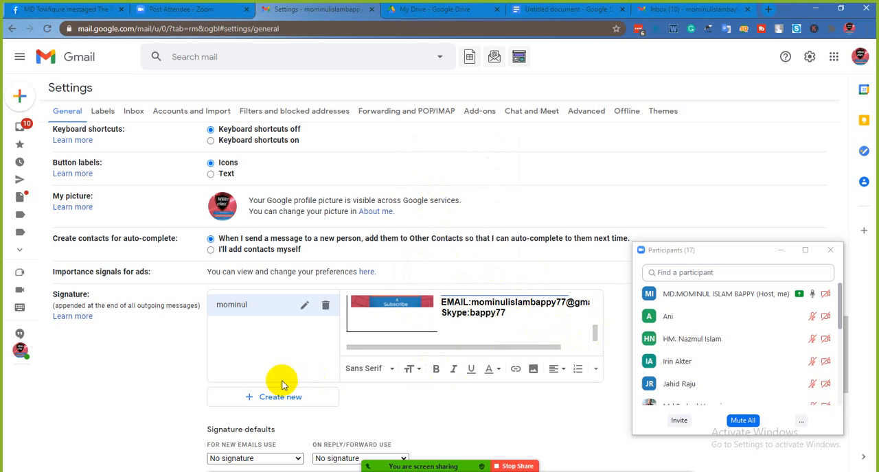
- Set the new signature as the default for new emails and for replies and forwards, and save the settings
scroll(295, 398, down, 1)
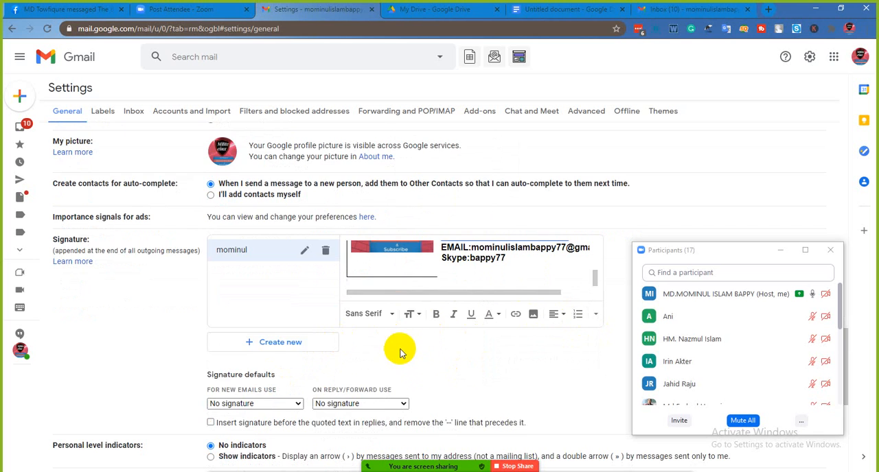
scroll(404, 347, down, 2)
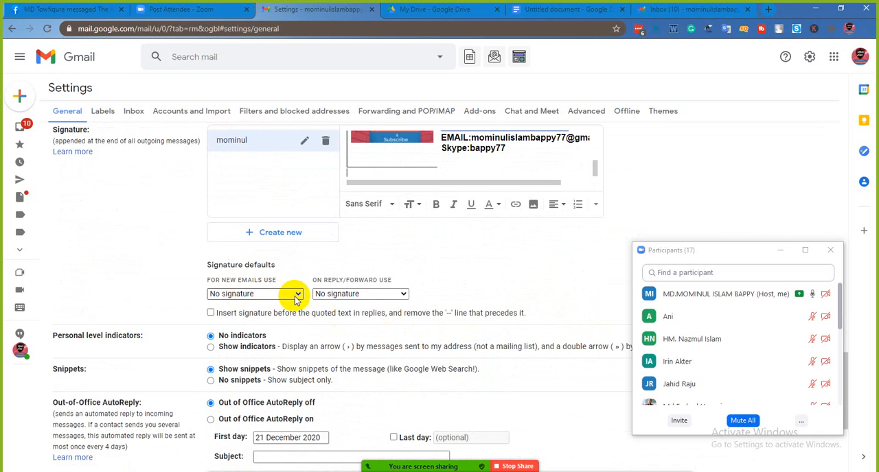
click(297, 294)
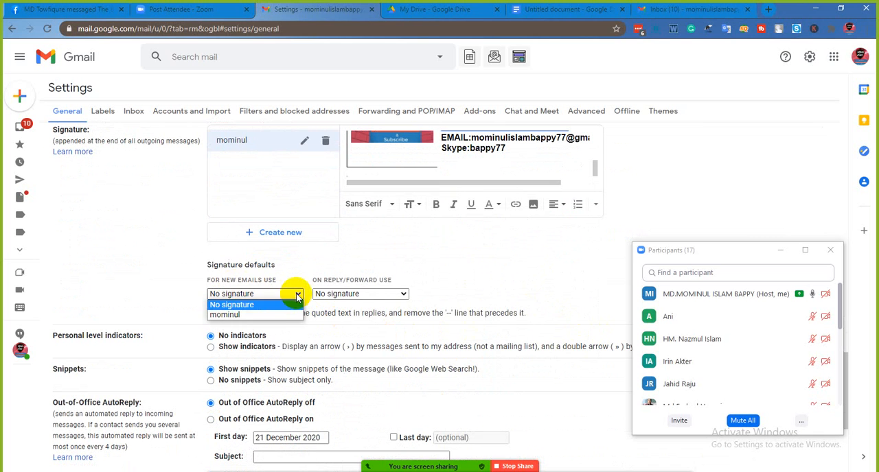
click(252, 314)
click(402, 294)
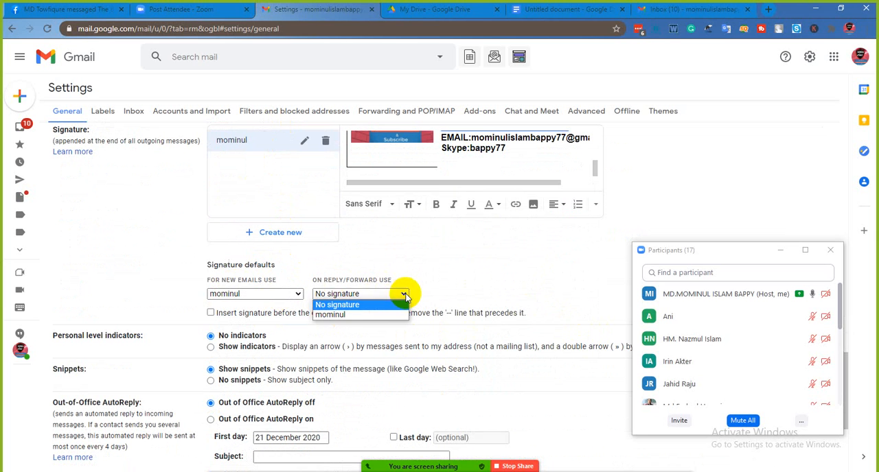
click(375, 315)
scroll(417, 296, down, 3)
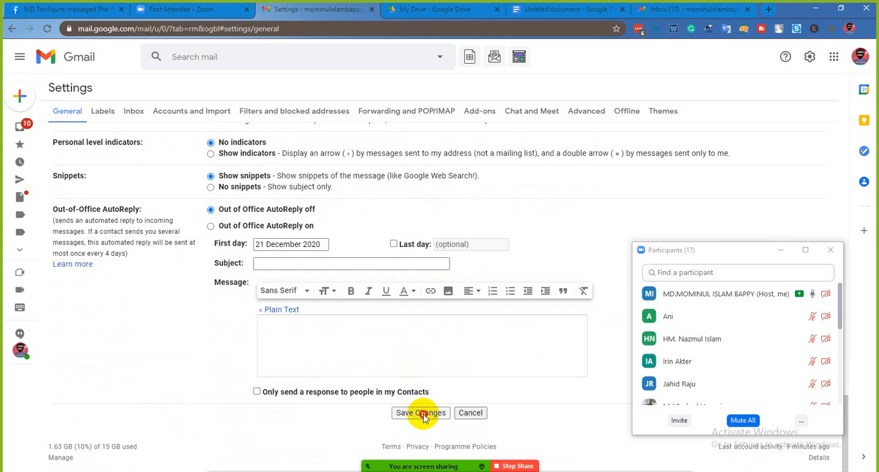
click(422, 412)
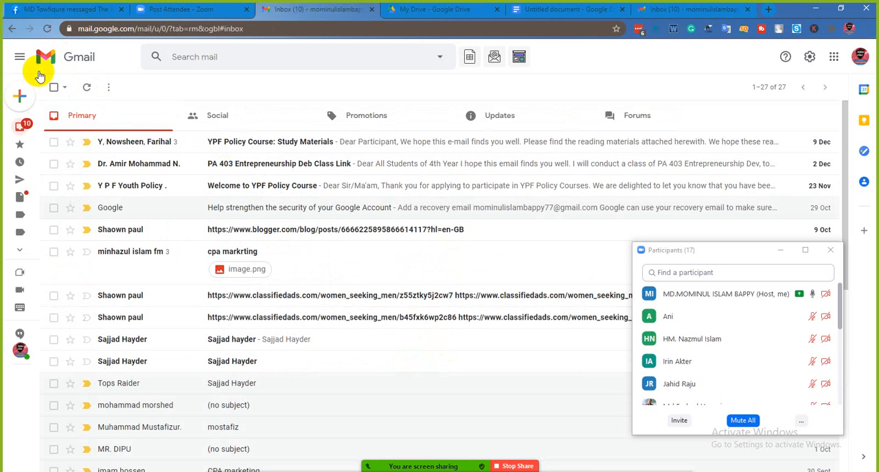
- Compose a new message in the enlarged window to show the signature, entering a test recipient address and the subject "ejfj fw"
click(22, 100)
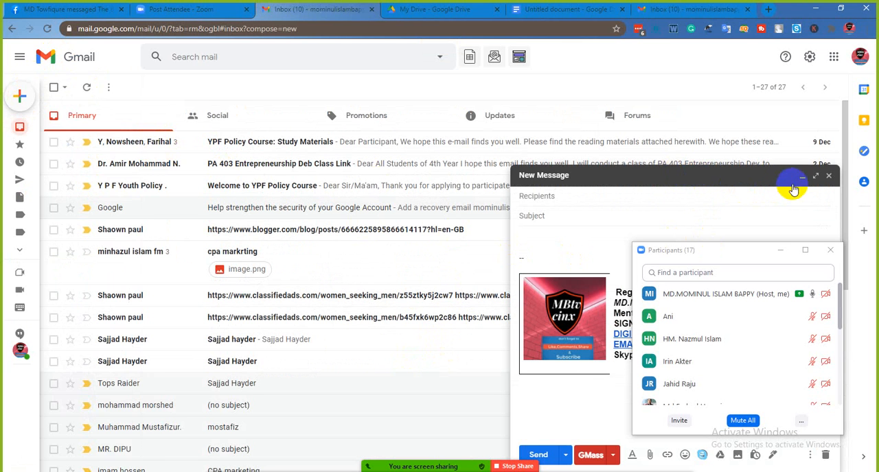
click(816, 177)
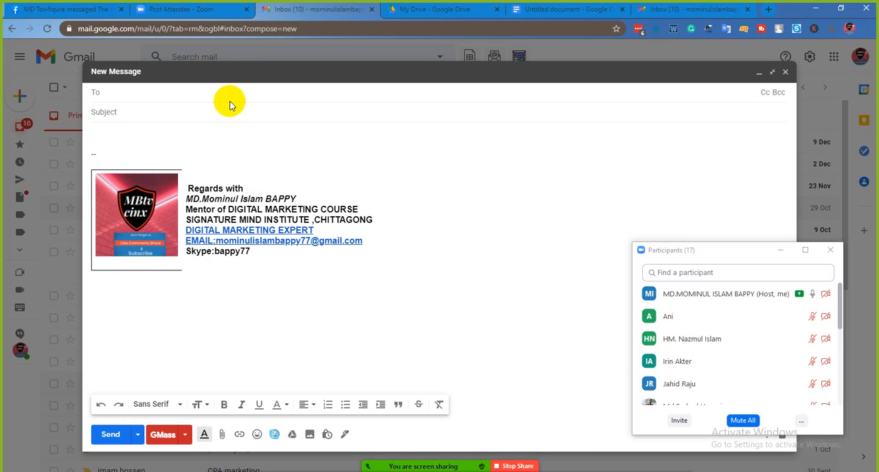
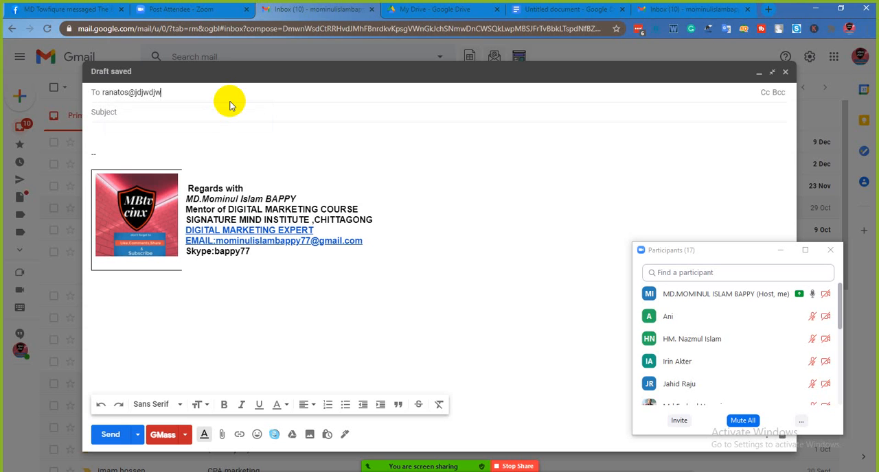
click(229, 110)
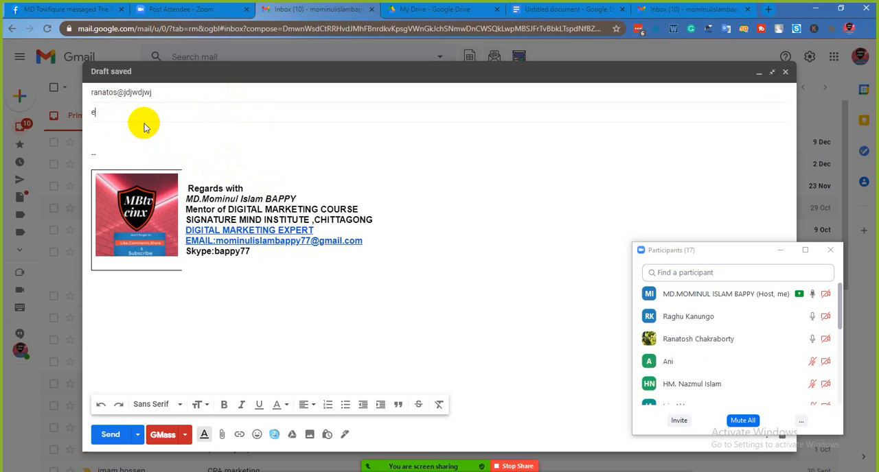
text(ejfj fw)
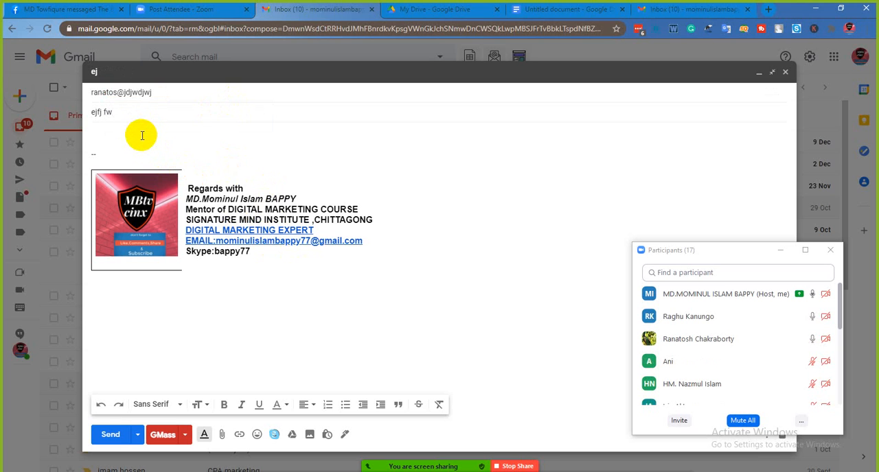
click(142, 136)
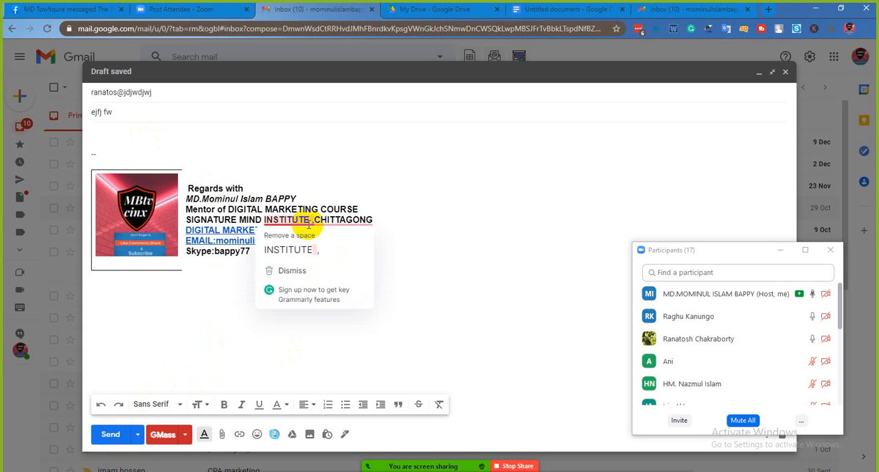
mouse_move(309, 227)
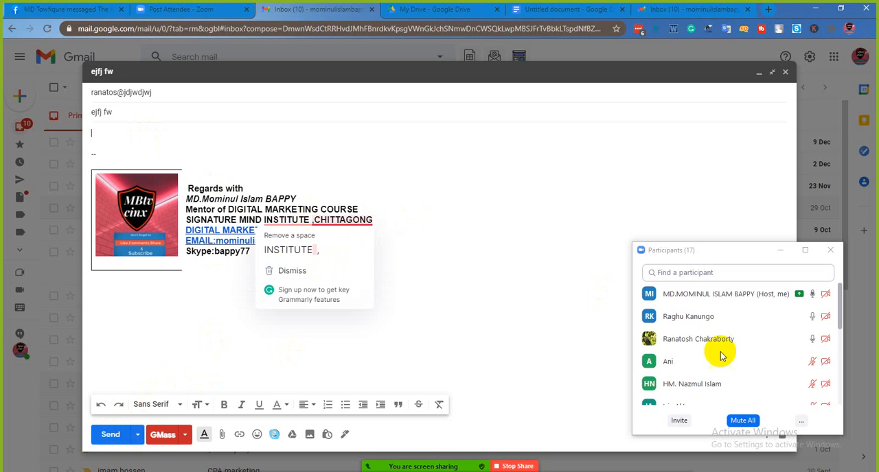
click(743, 420)
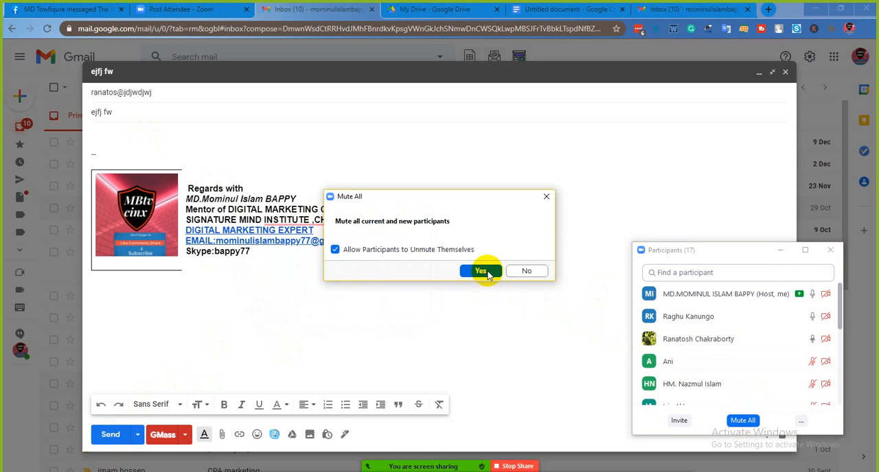
click(511, 310)
click(533, 274)
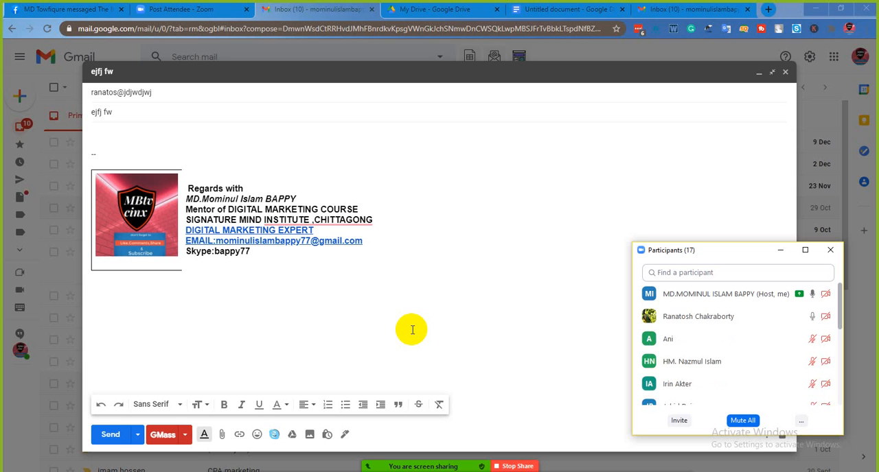
- Remove the test recipient from the message and close the compose window
click(132, 114)
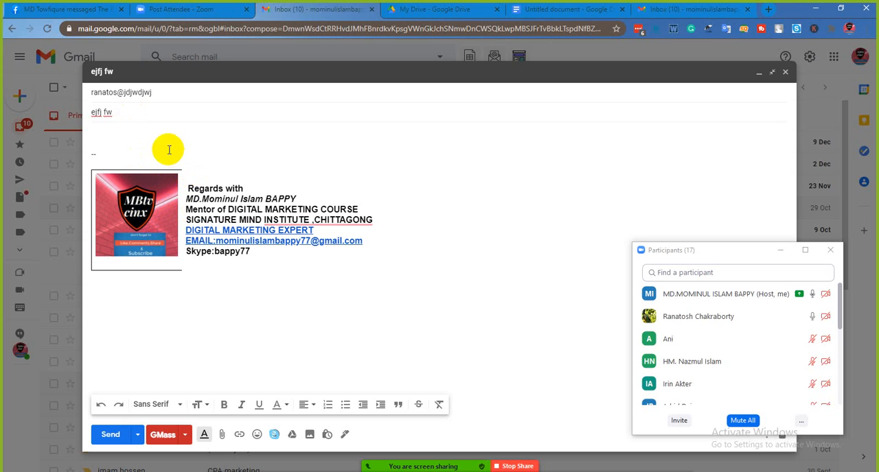
click(170, 94)
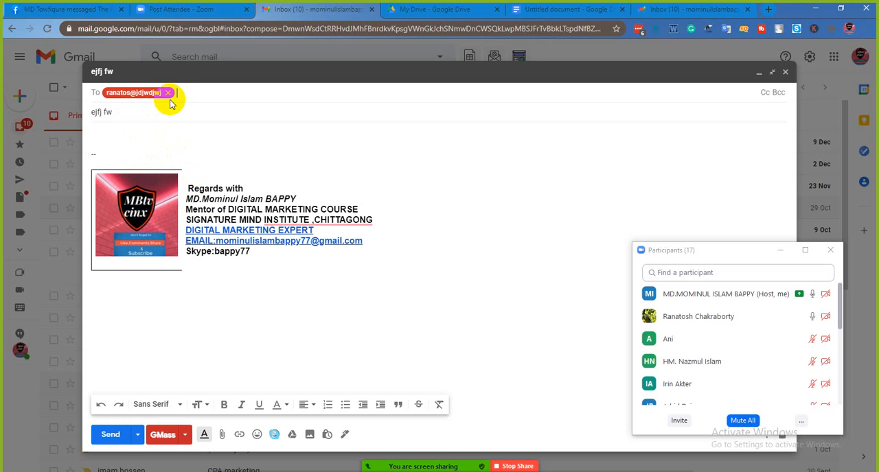
click(167, 93)
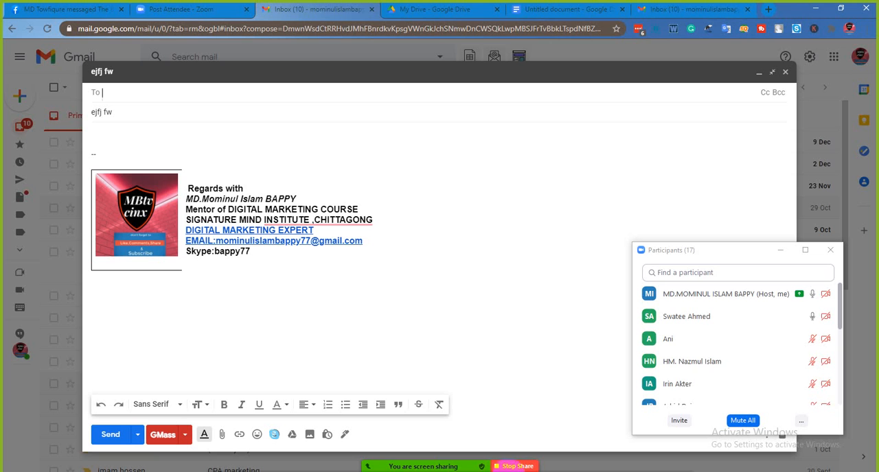
click(785, 72)
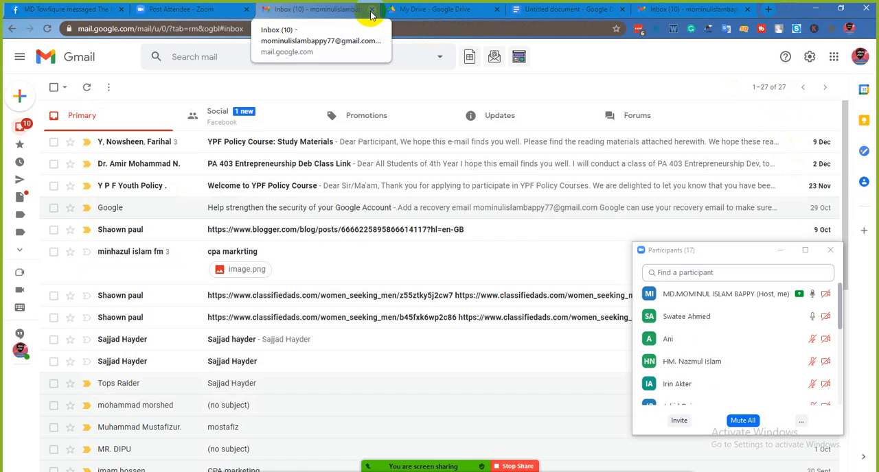
- Close the first Gmail inbox, My Drive and untitled Google Docs tabs, then open a new browser tab ready for a search
click(372, 11)
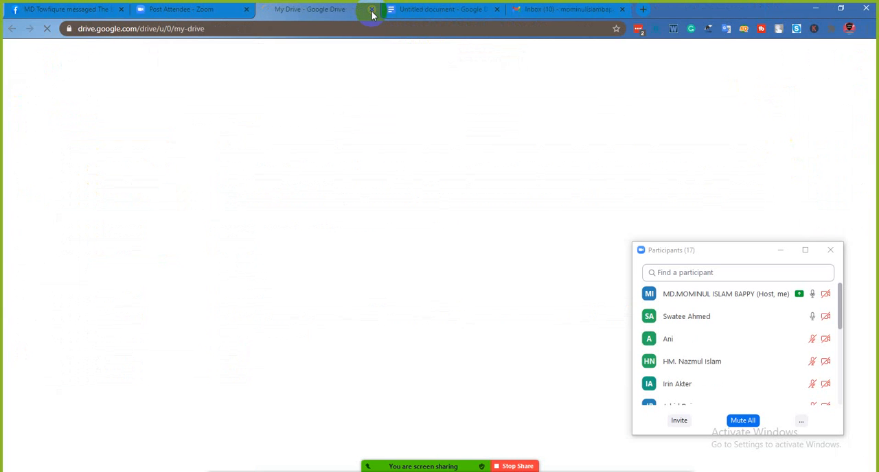
click(371, 11)
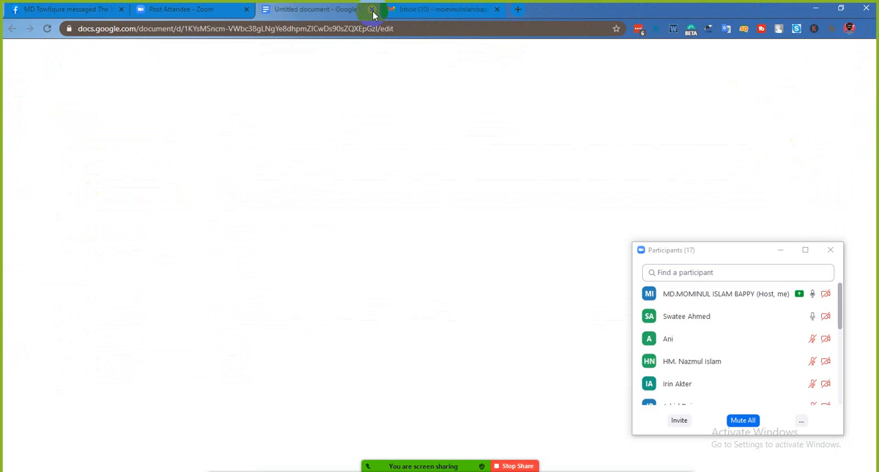
click(372, 12)
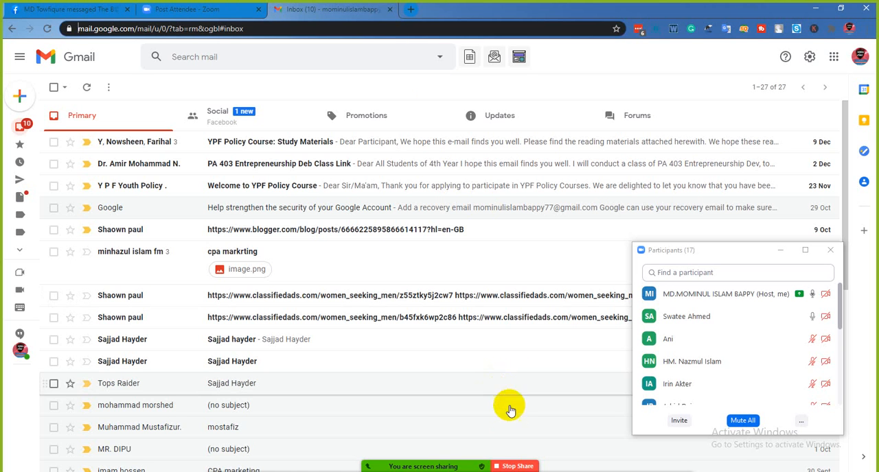
click(412, 10)
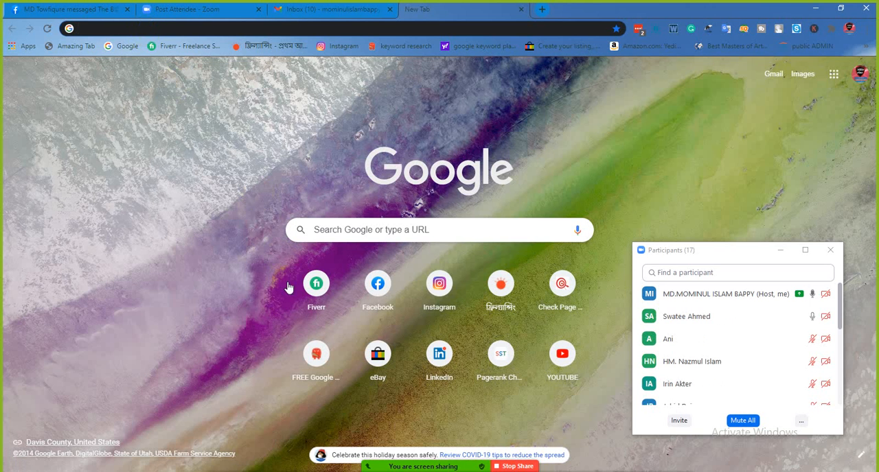
click(159, 27)
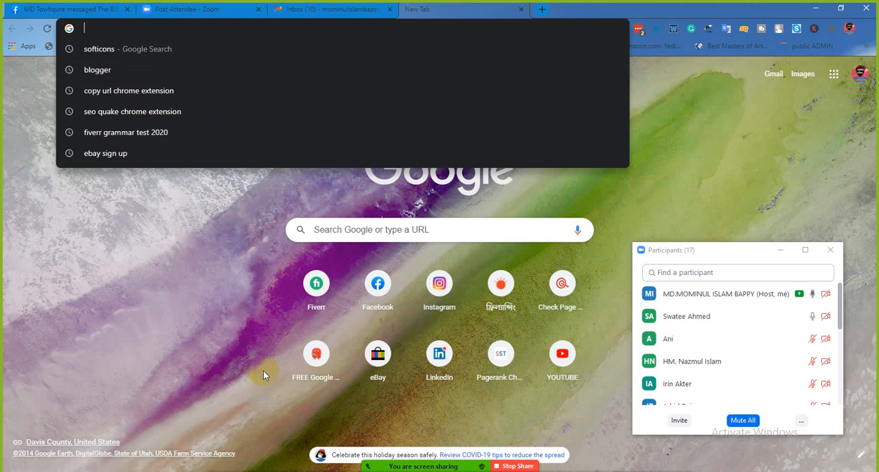
- Switch to Document1 in Word and copy the search string us.google.com/pub/ “gmail.com” “student” “USA”, leaving out "Site;"
mouse_move(263, 471)
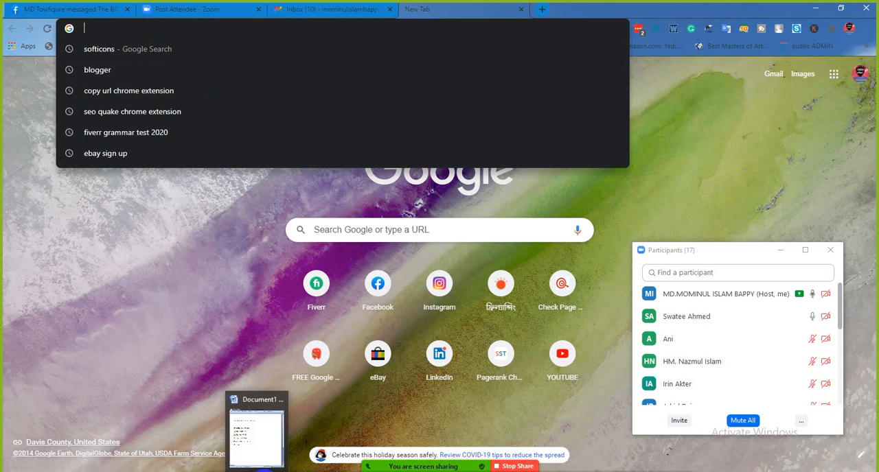
click(265, 429)
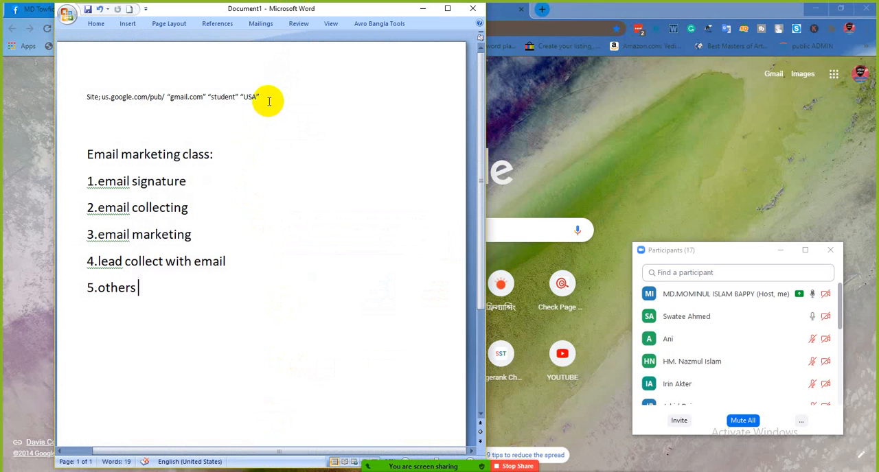
drag(267, 98, 106, 96)
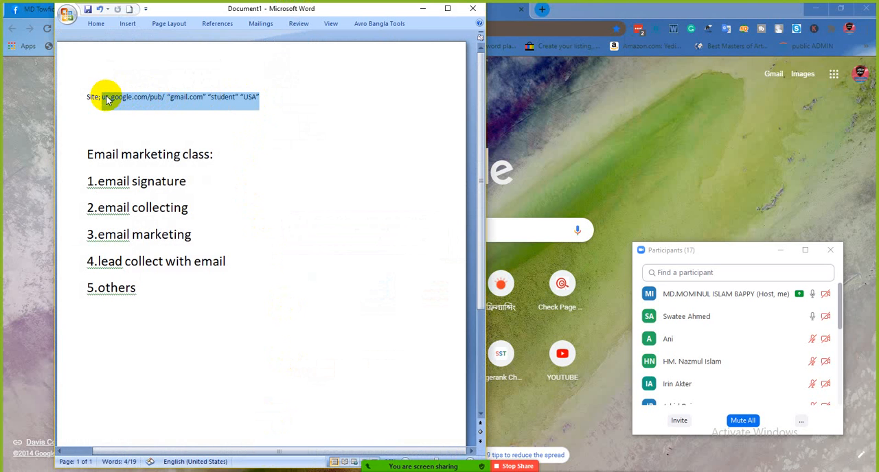
right_click(106, 97)
click(137, 115)
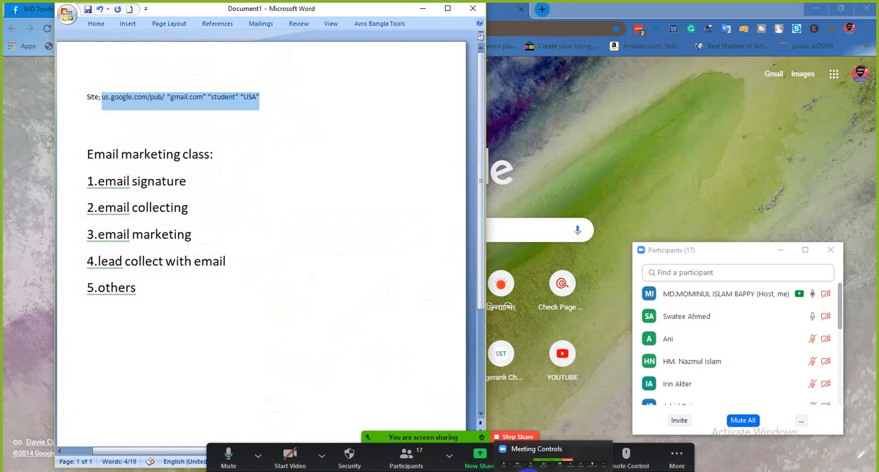
- Return to the new Chrome tab and paste the copied search string in as its address query
click(521, 469)
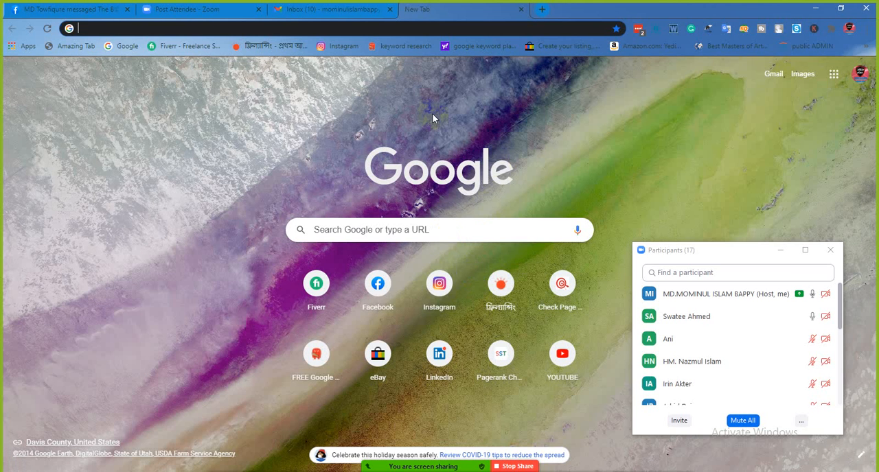
right_click(200, 32)
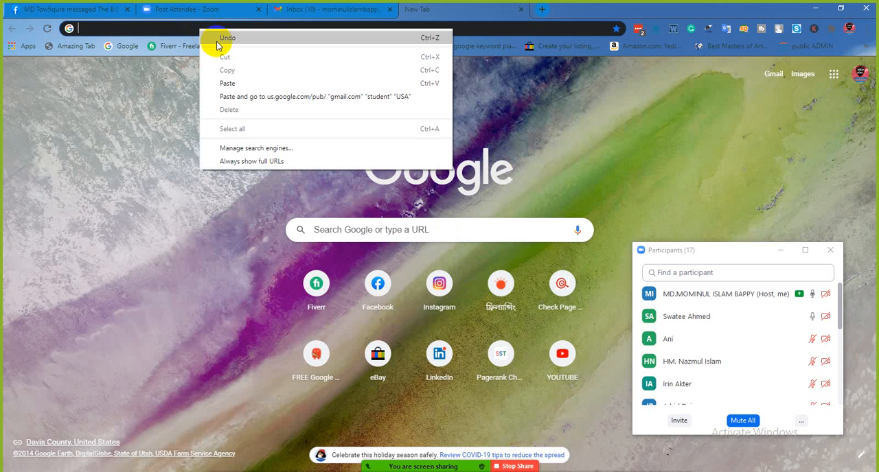
click(240, 83)
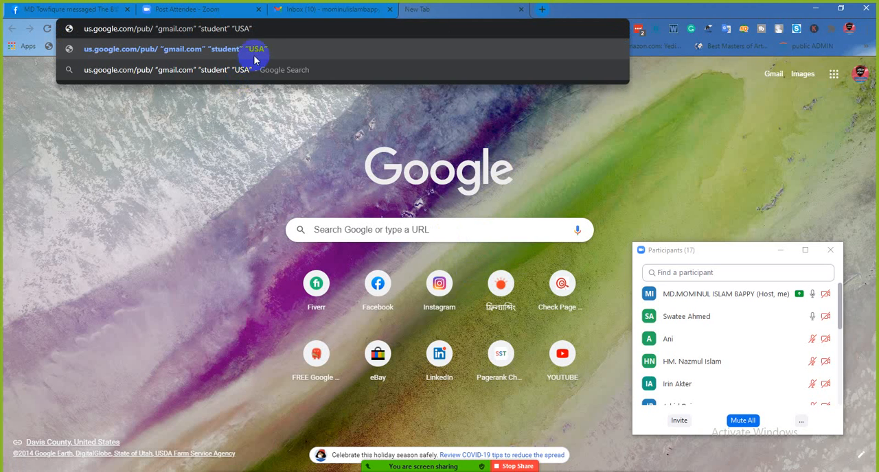
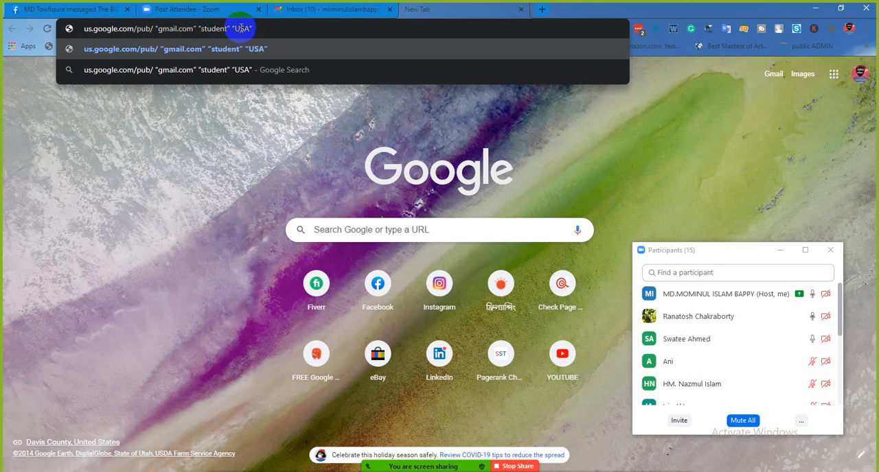
click(740, 420)
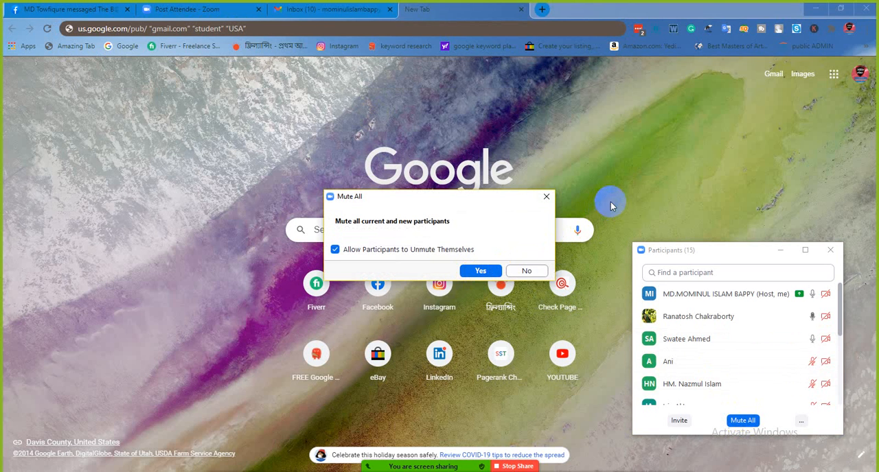
click(546, 197)
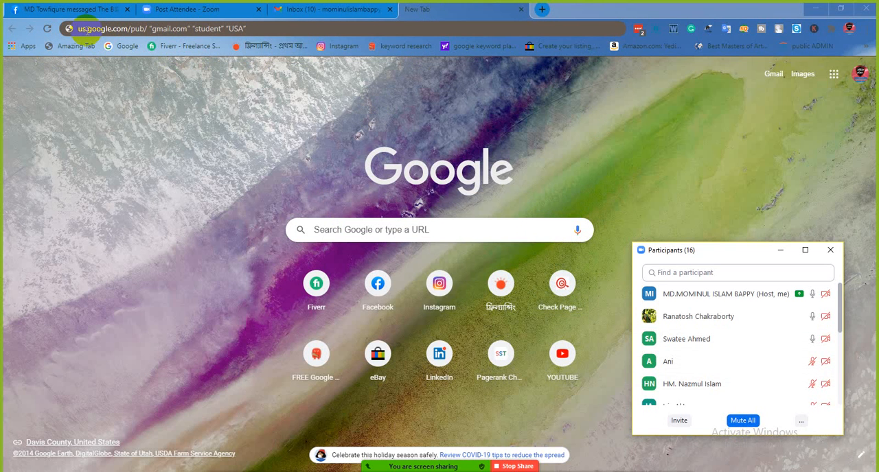
- Run the pasted query as a Google search for “gmail.com” “student” “USA”
click(81, 30)
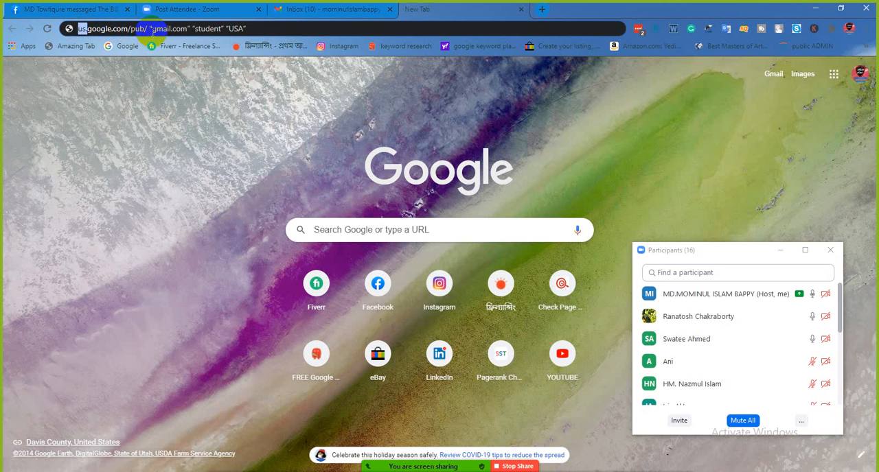
double_click(210, 29)
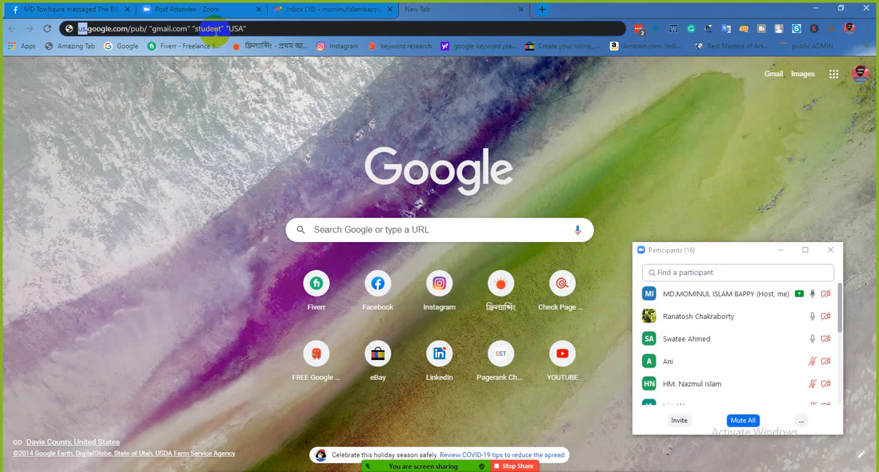
double_click(236, 28)
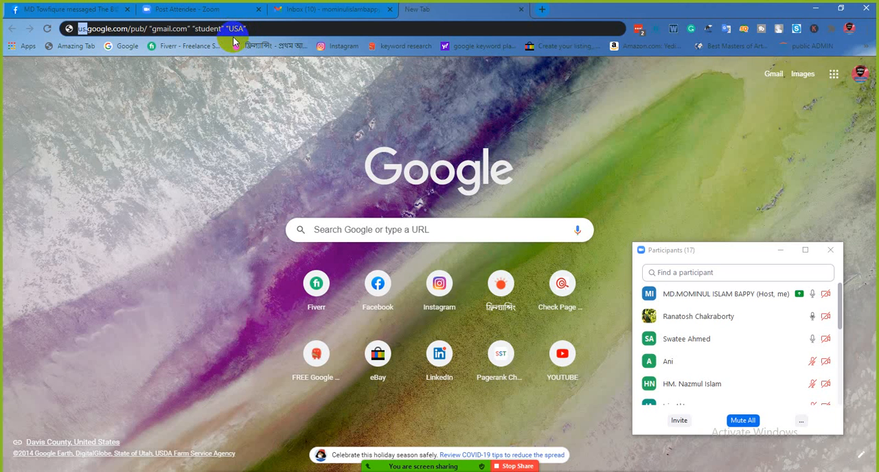
click(268, 27)
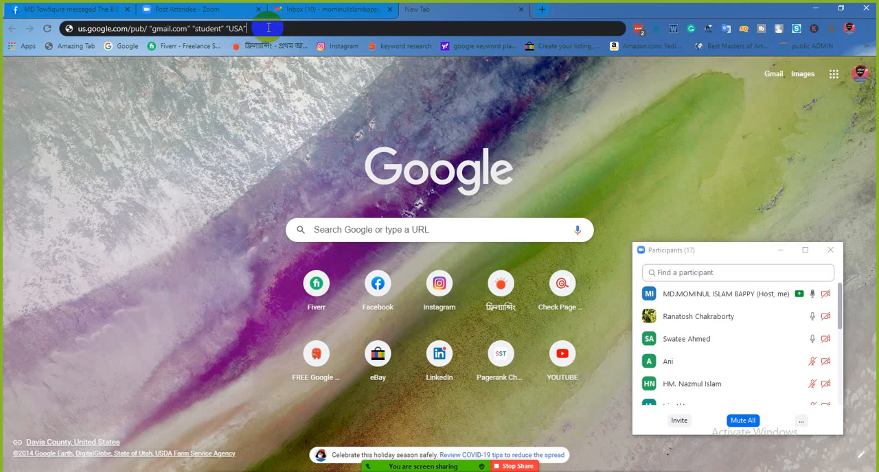
key(Return)
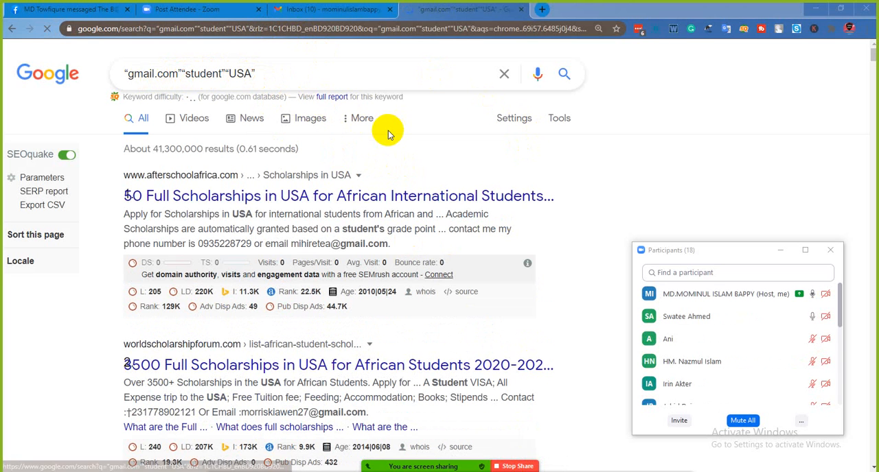
- Examine the Google results for “gmail.com” “student” “USA” for email addresses shown in the listing snippets
scroll(288, 168, down, 1)
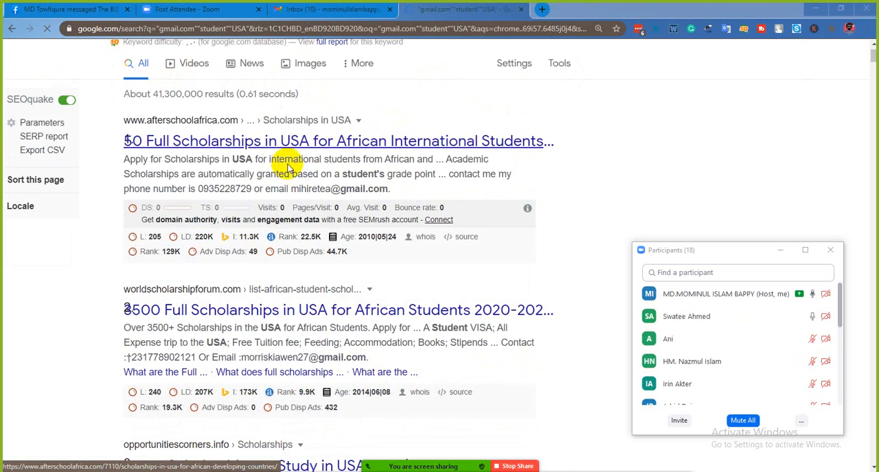
scroll(288, 178, down, 2)
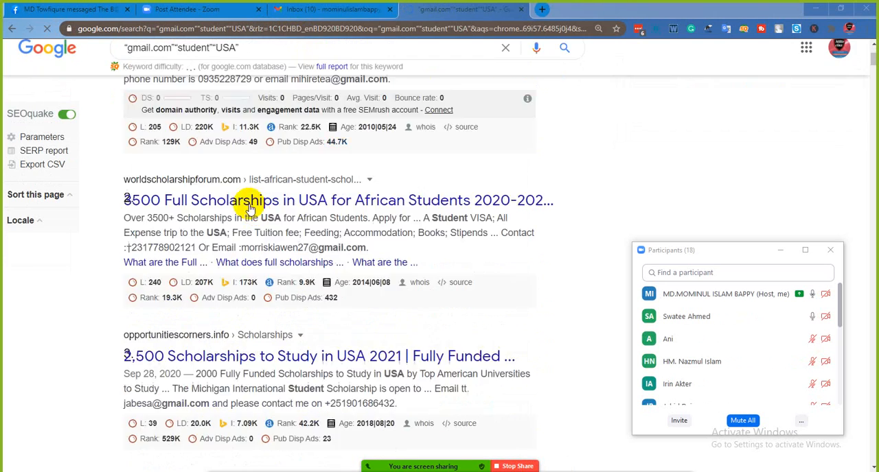
scroll(250, 206, down, 5)
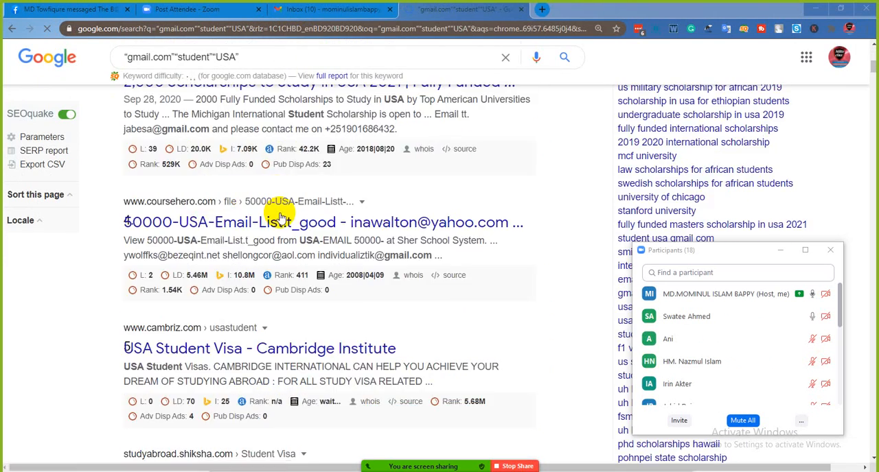
scroll(281, 217, down, 4)
scroll(280, 213, up, 12)
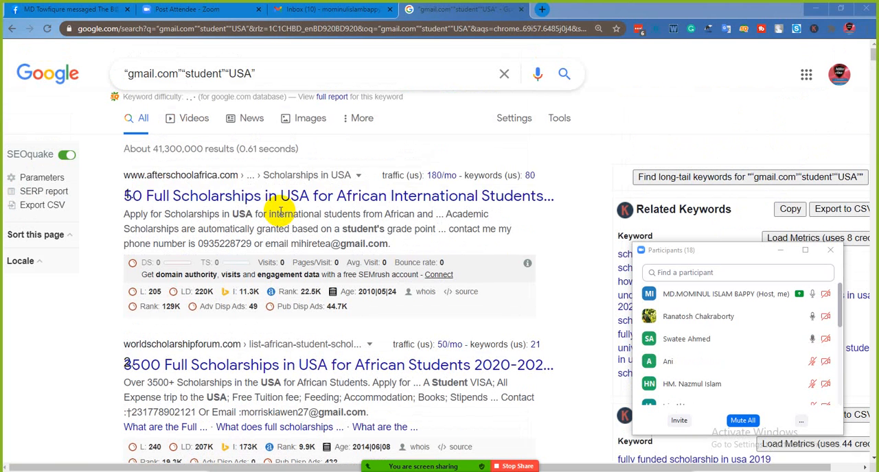
scroll(360, 164, down, 3)
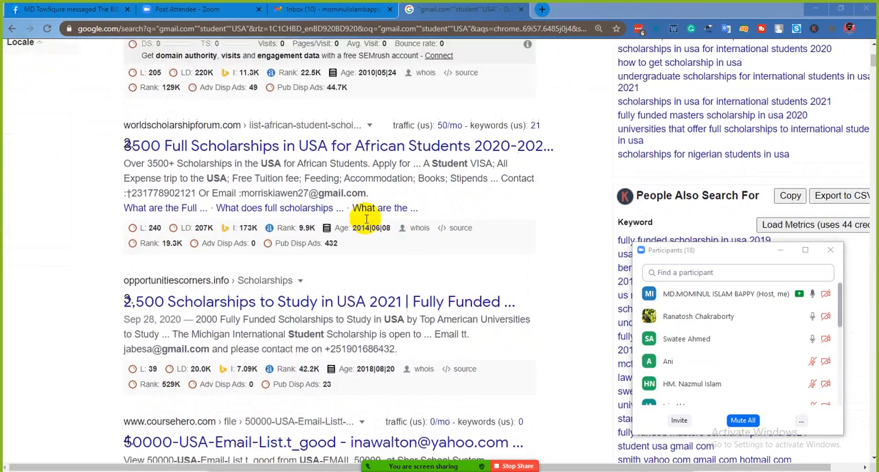
scroll(424, 215, down, 3)
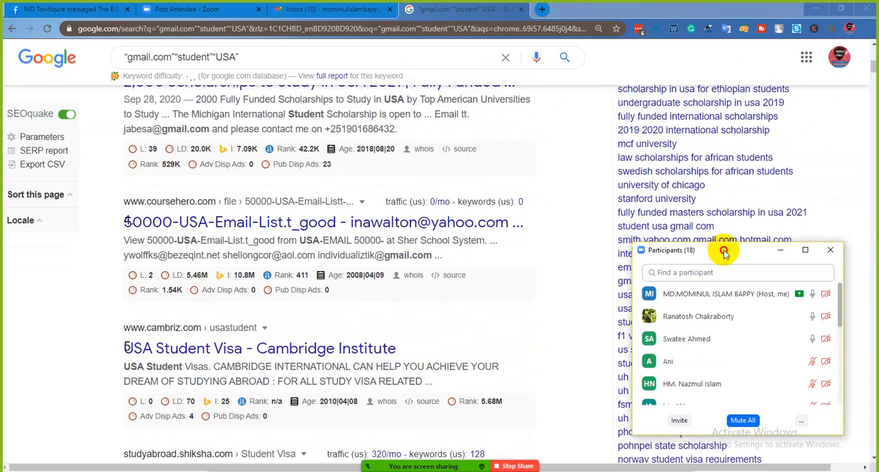
drag(723, 250, 740, 240)
scroll(392, 210, down, 4)
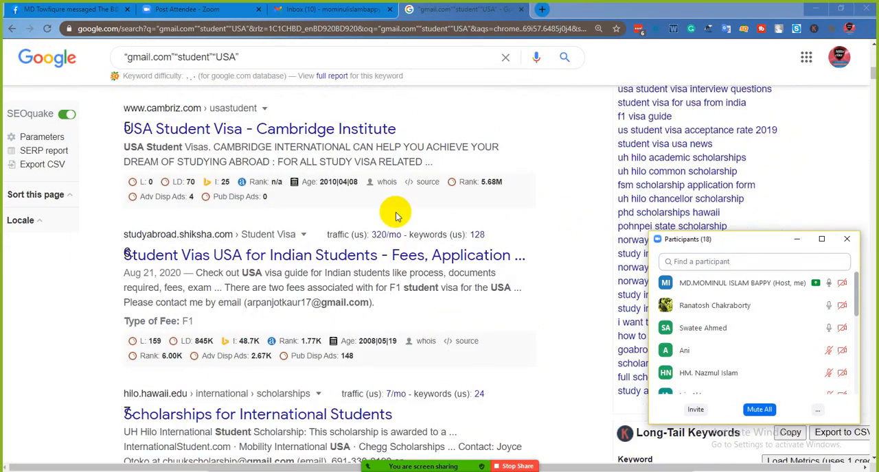
scroll(395, 217, up, 5)
scroll(395, 217, up, 5)
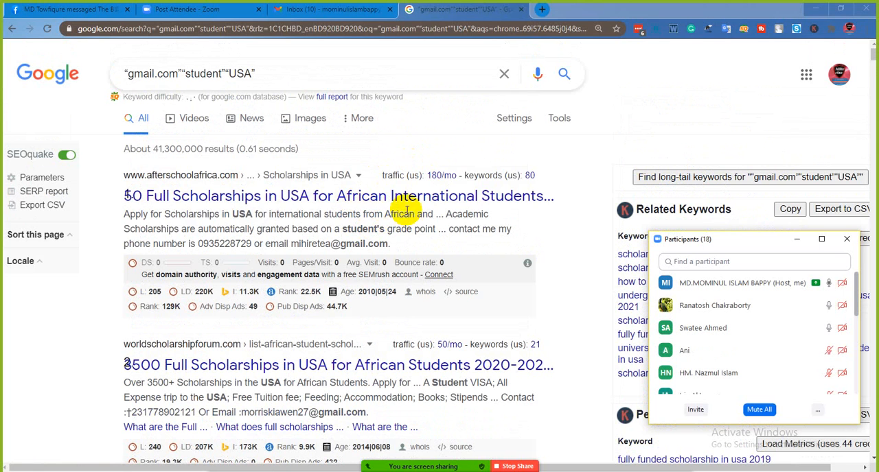
scroll(406, 210, down, 5)
scroll(477, 222, up, 5)
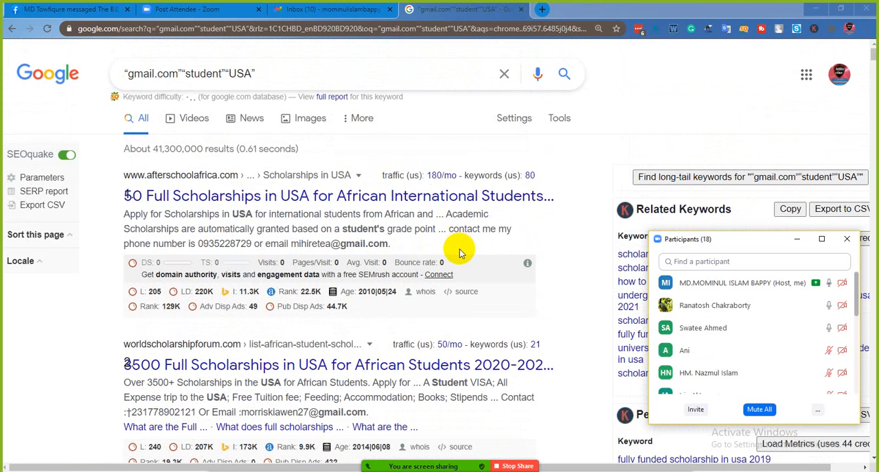
scroll(464, 243, down, 4)
scroll(504, 365, up, 4)
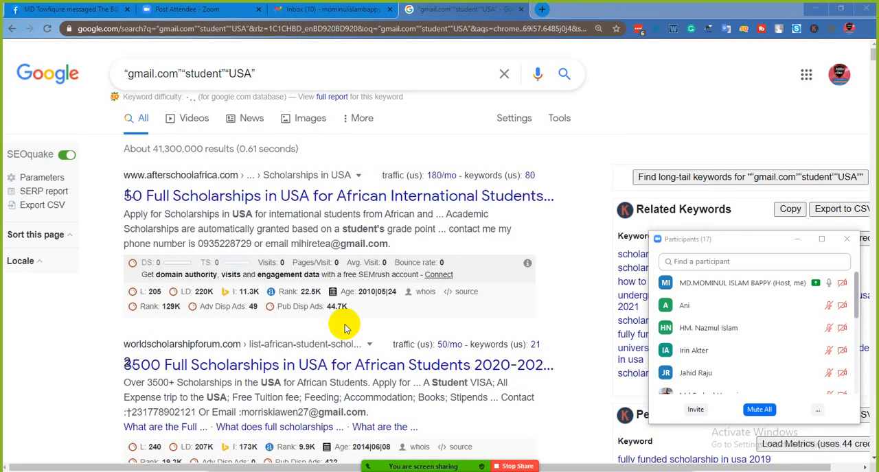
scroll(346, 328, down, 6)
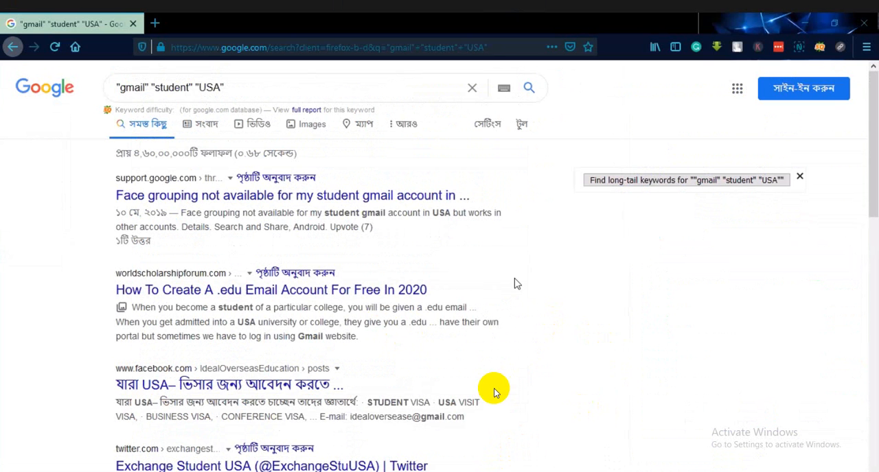
- In the shared Firefox window, copy all text of the Google results page for "gmail" "student" "USA"
key(ctrl+a)
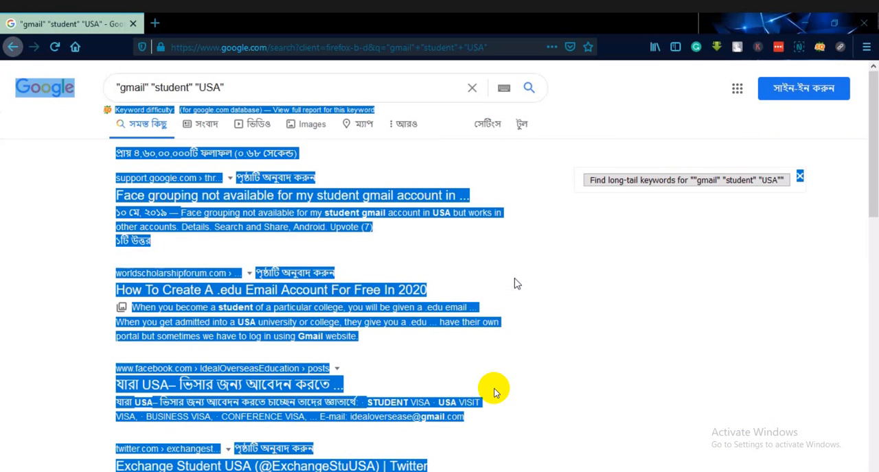
right_click(516, 283)
click(554, 293)
- Open a new browser tab and search Google for "email extractor"
key(ctrl+t)
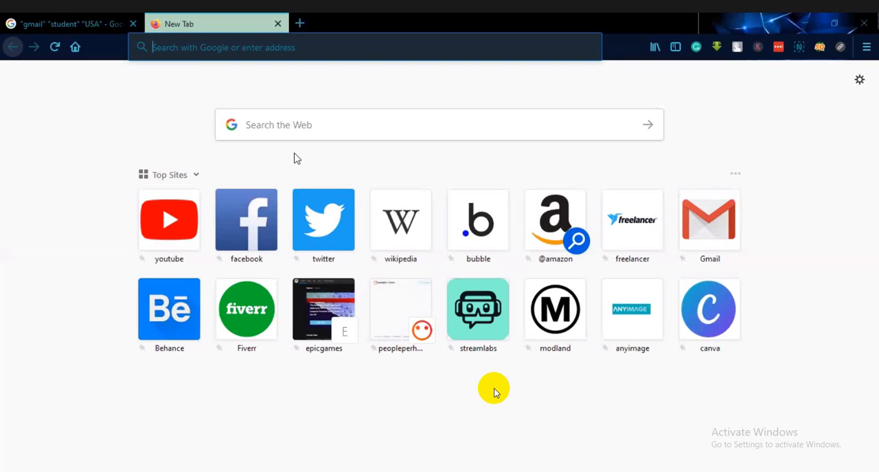
click(281, 121)
text(email)
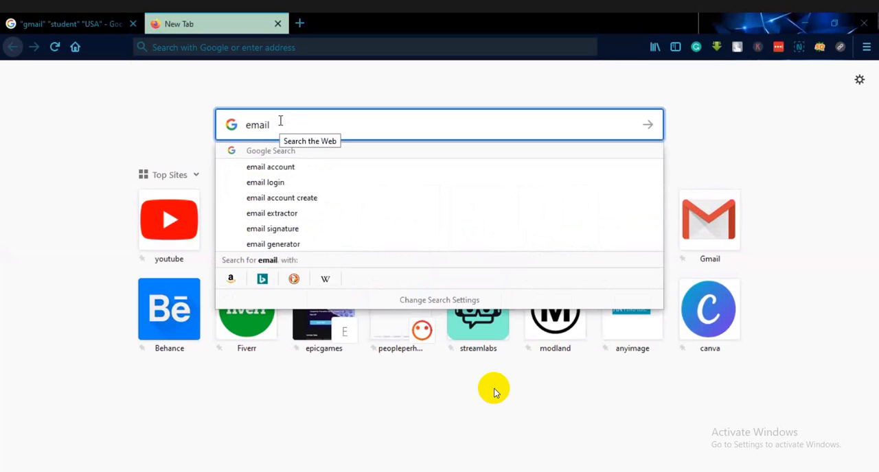
click(314, 217)
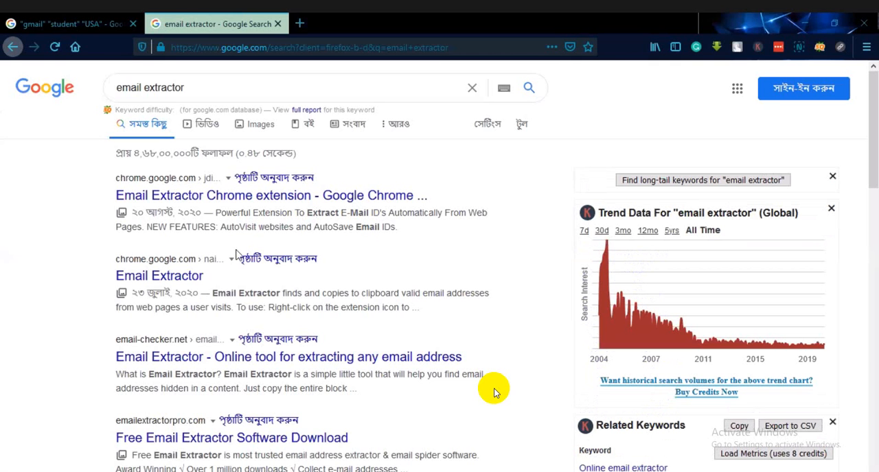
- Look over the extractor tools at email-checker.net and emailextractorpro.com found among the search results
click(178, 364)
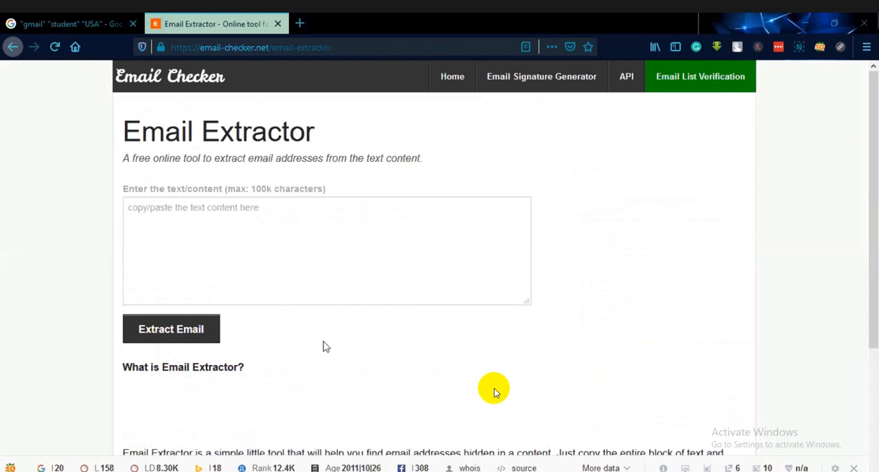
click(14, 47)
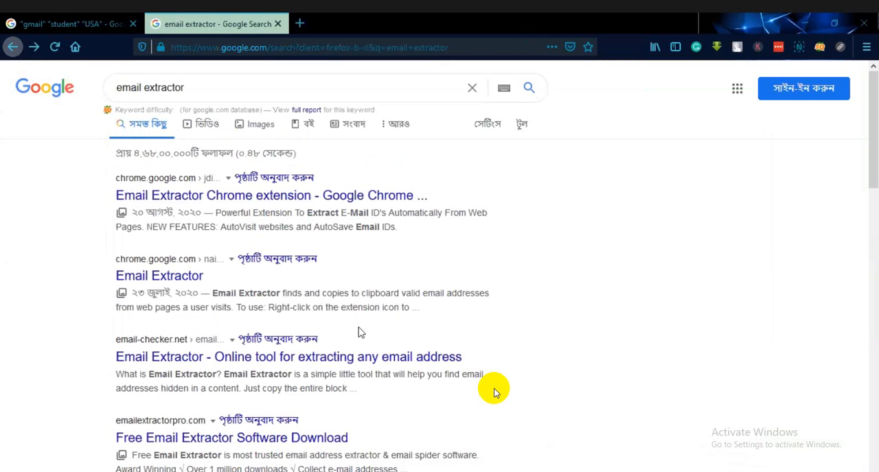
scroll(494, 392, down, 3)
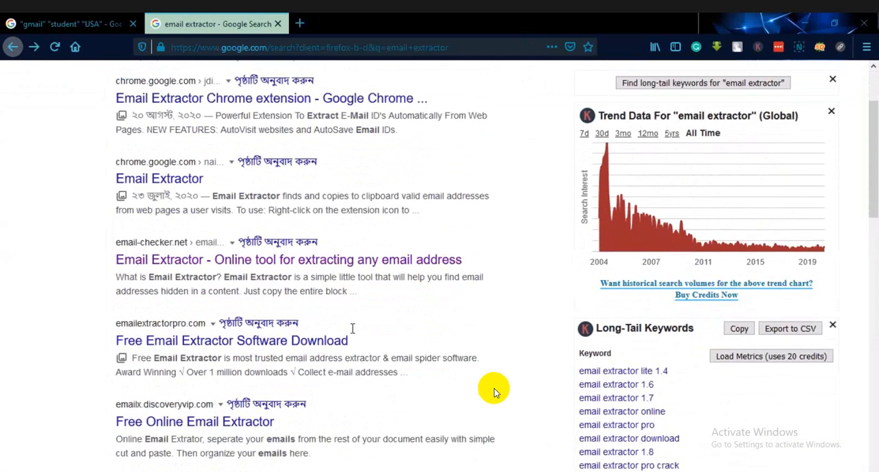
scroll(494, 392, down, 1)
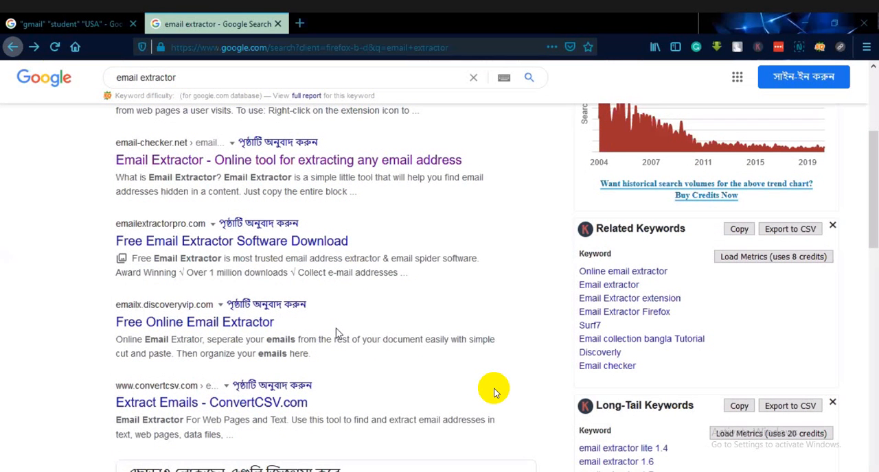
click(160, 245)
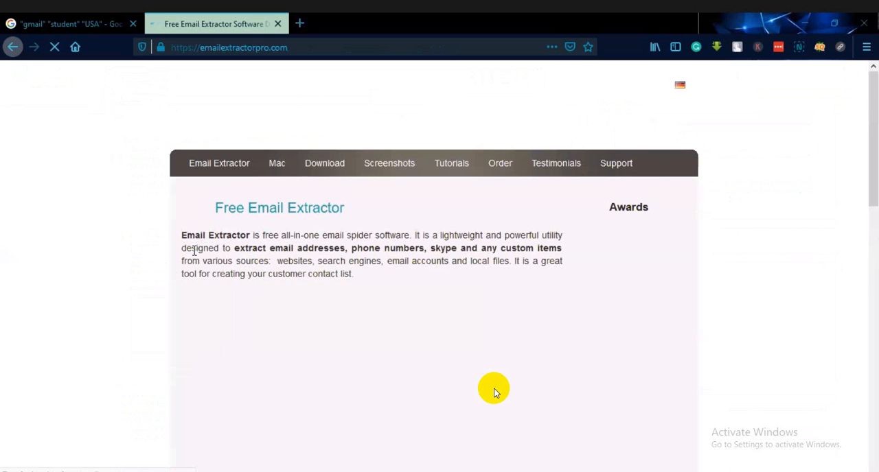
scroll(494, 391, down, 4)
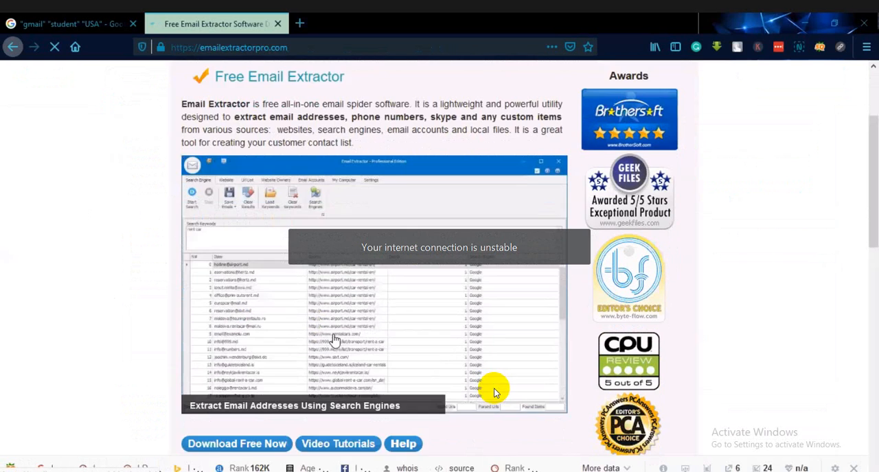
scroll(494, 391, down, 7)
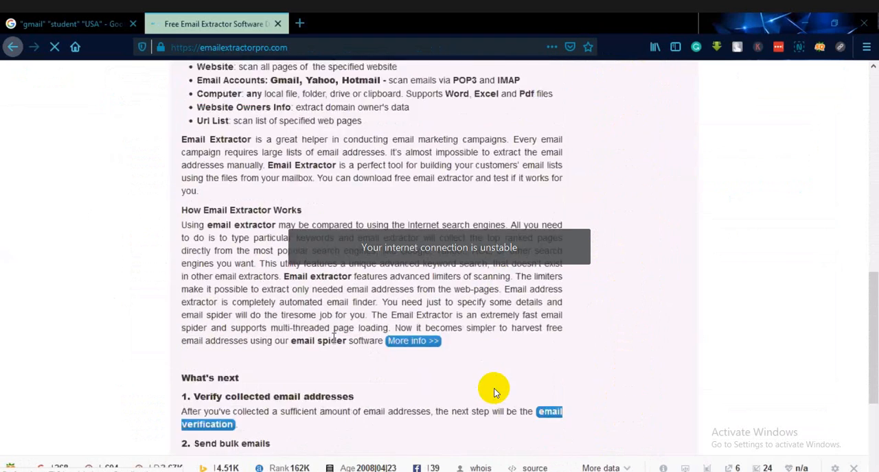
scroll(494, 392, down, 1)
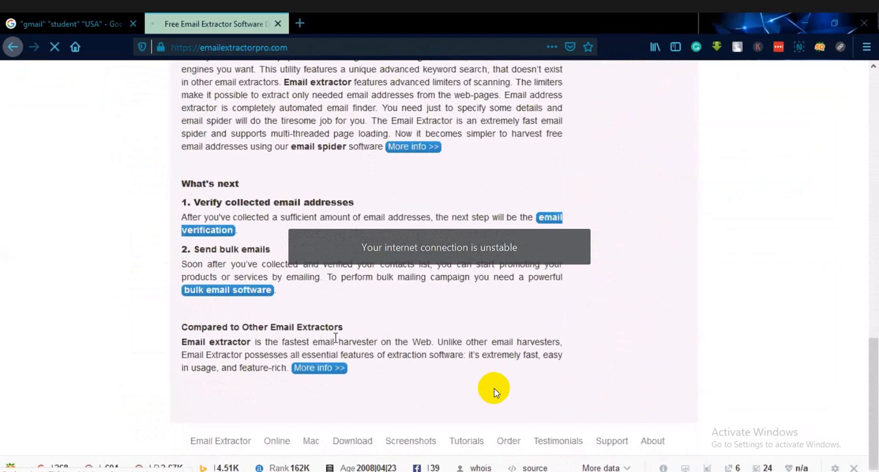
scroll(494, 391, up, 3)
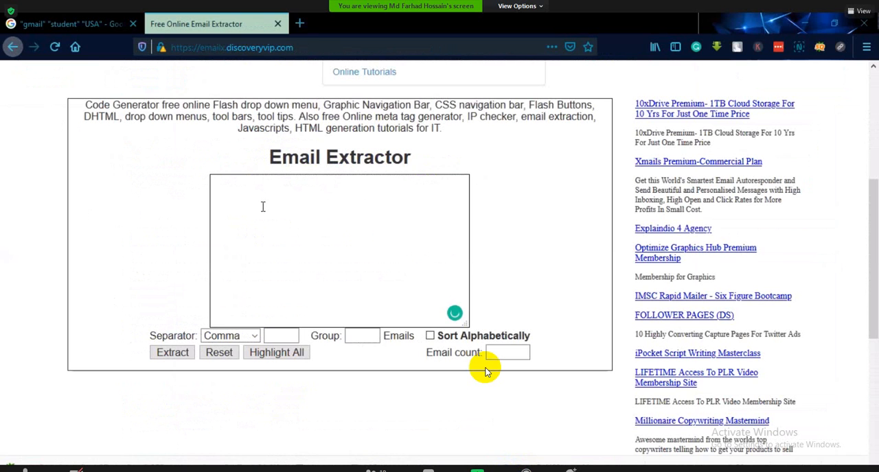
- Paste the copied results text into the Email Extractor form and extract the addresses with the separator set to New Line
key(ctrl+v)
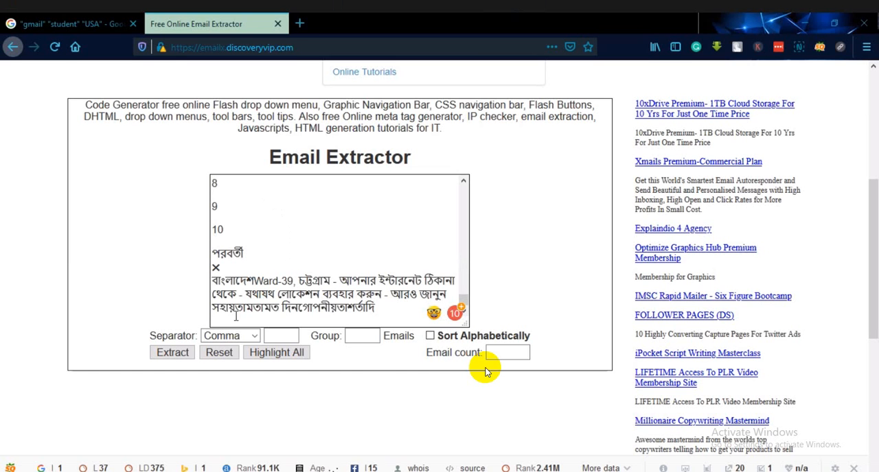
click(352, 336)
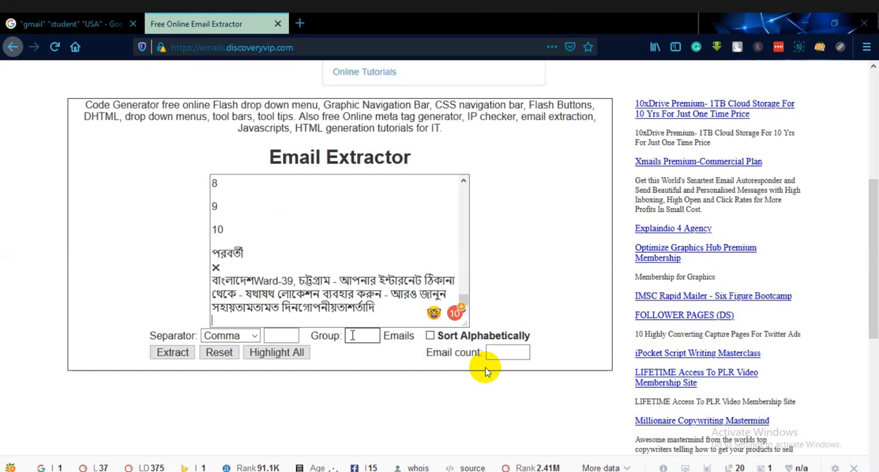
click(254, 336)
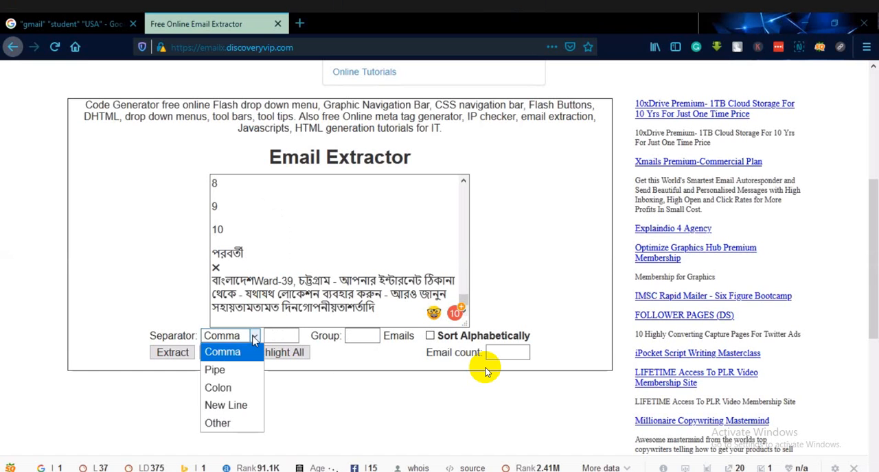
click(250, 409)
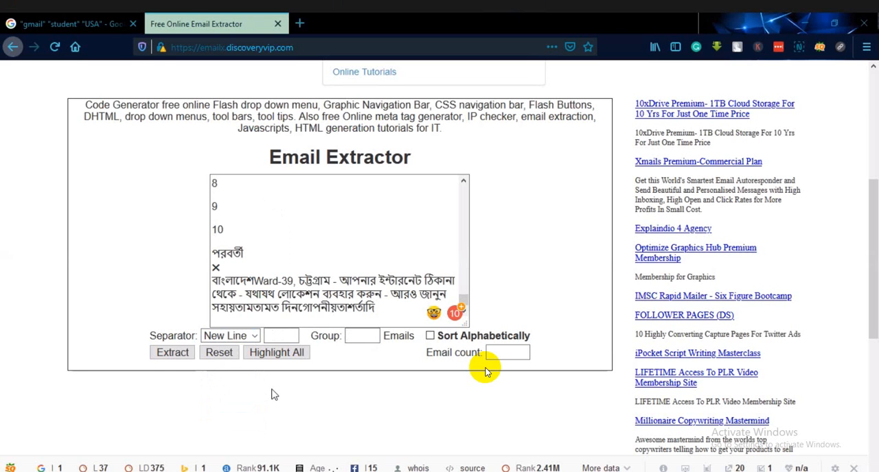
click(172, 354)
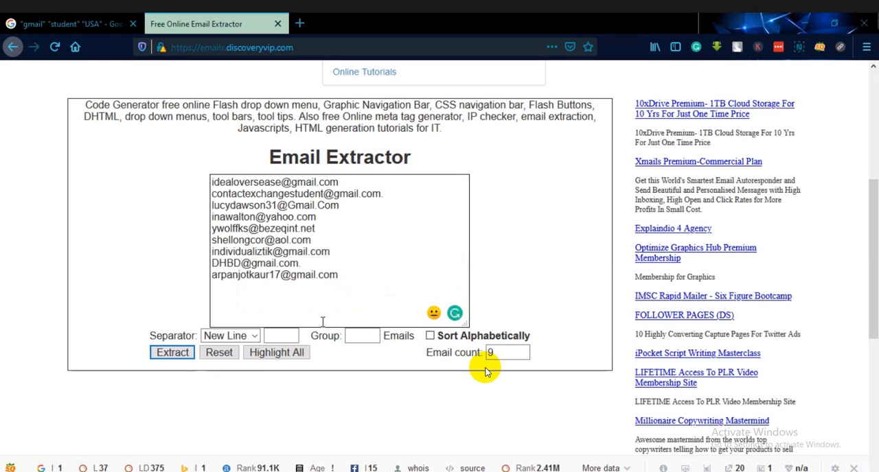
- Copy all the extracted email addresses from the Email Extractor result box
drag(361, 277, 212, 181)
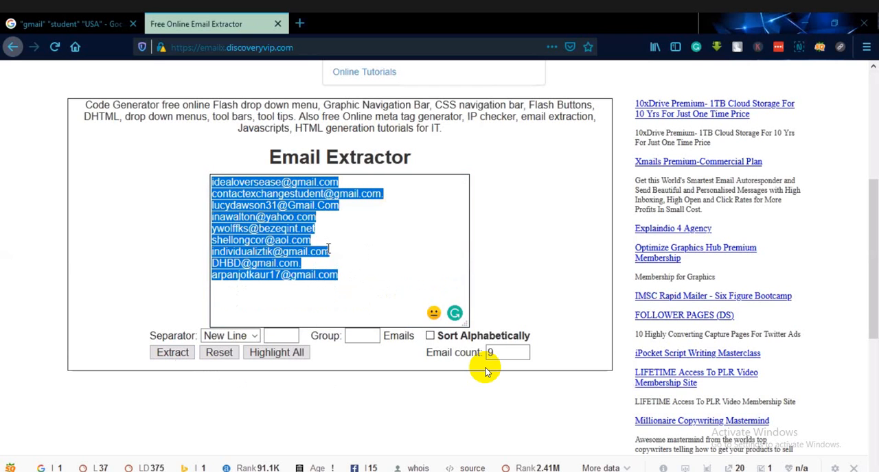
right_click(278, 235)
click(337, 275)
click(346, 411)
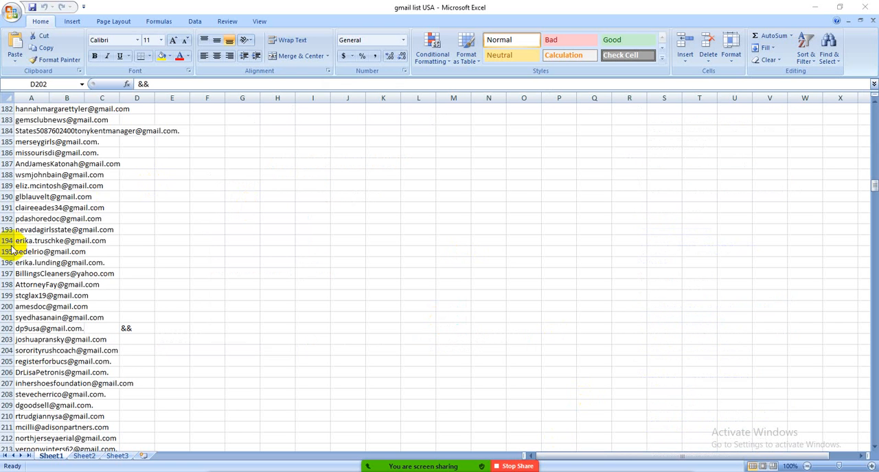
- In the gmail list USA workbook in Excel, widen column A so the collected addresses fit within it
scroll(137, 282, up, 14)
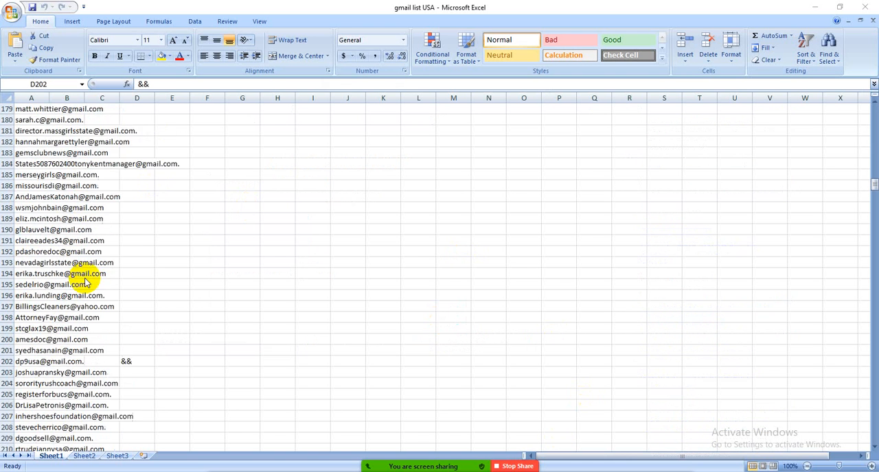
scroll(85, 283, up, 20)
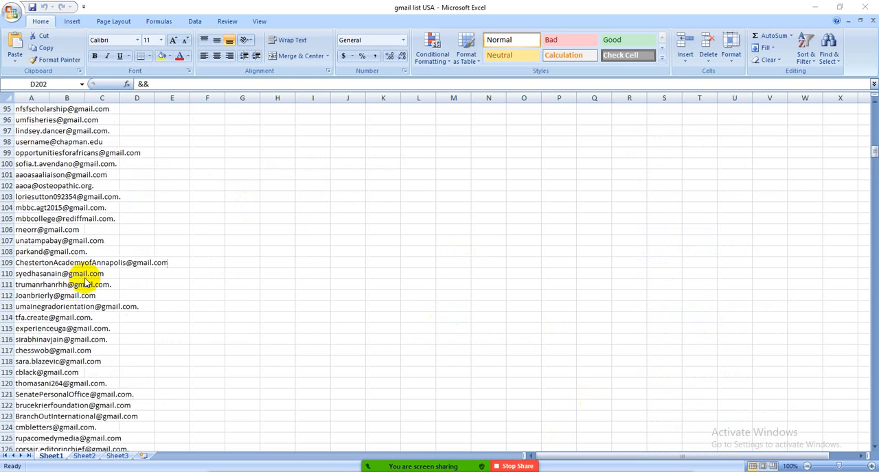
scroll(85, 282, up, 20)
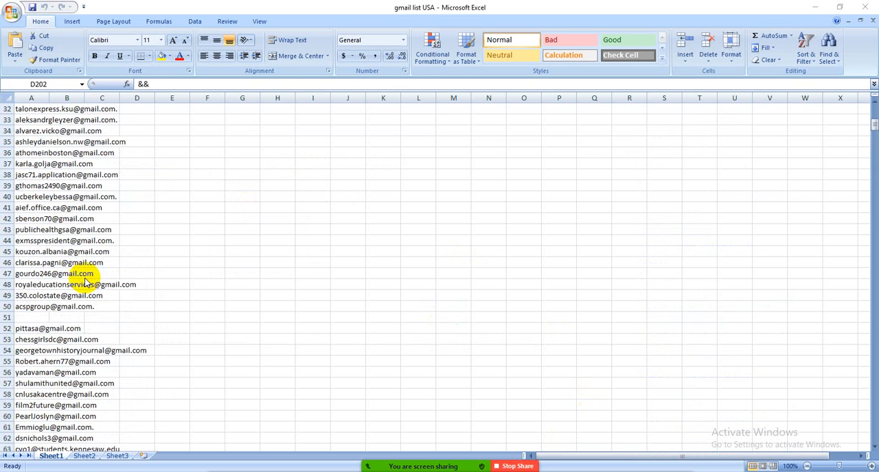
scroll(85, 282, down, 7)
scroll(85, 282, up, 7)
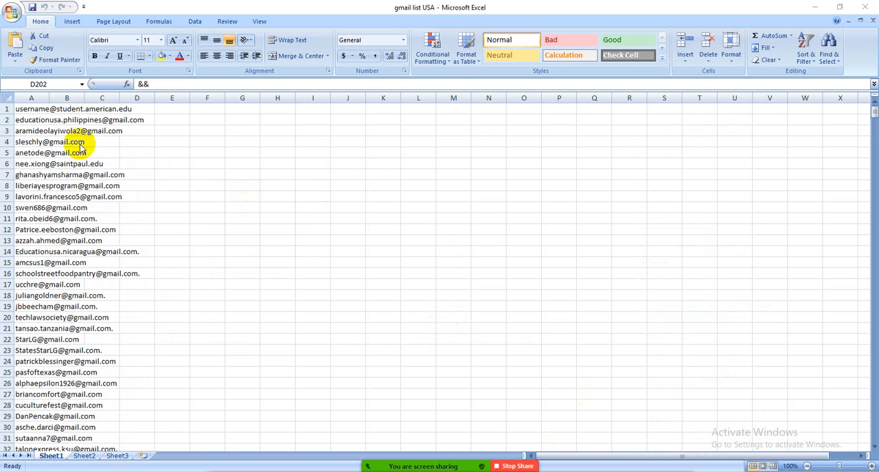
scroll(81, 166, down, 13)
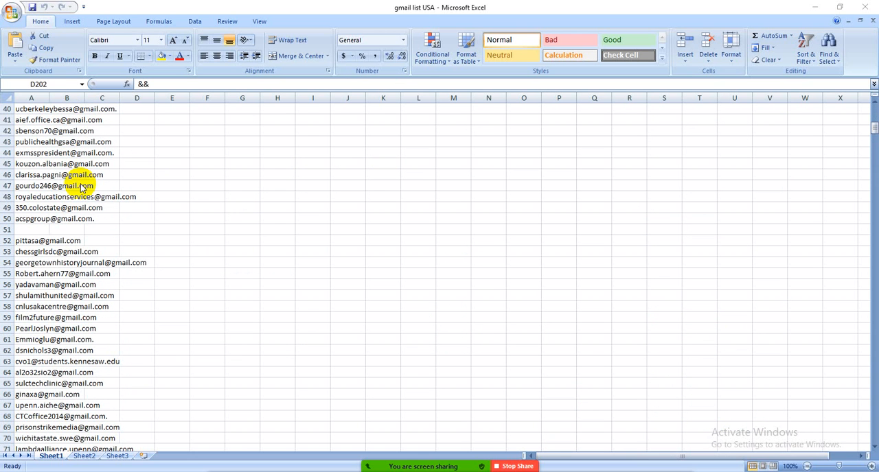
click(49, 98)
click(75, 98)
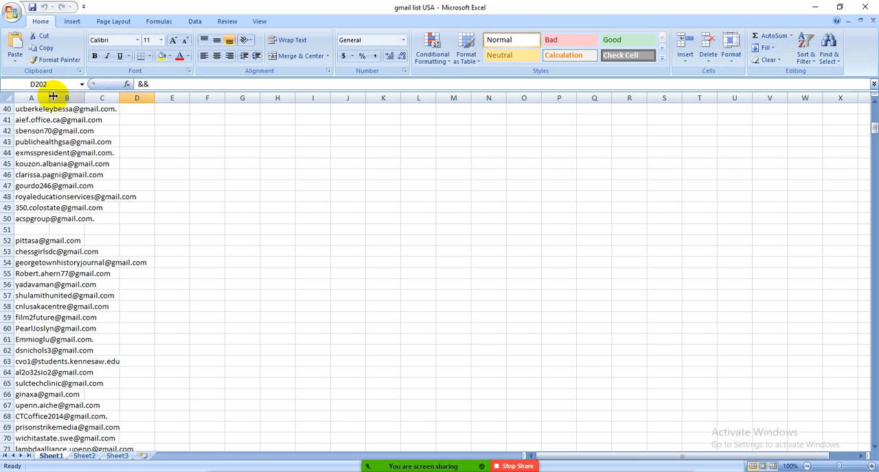
drag(49, 98, 224, 120)
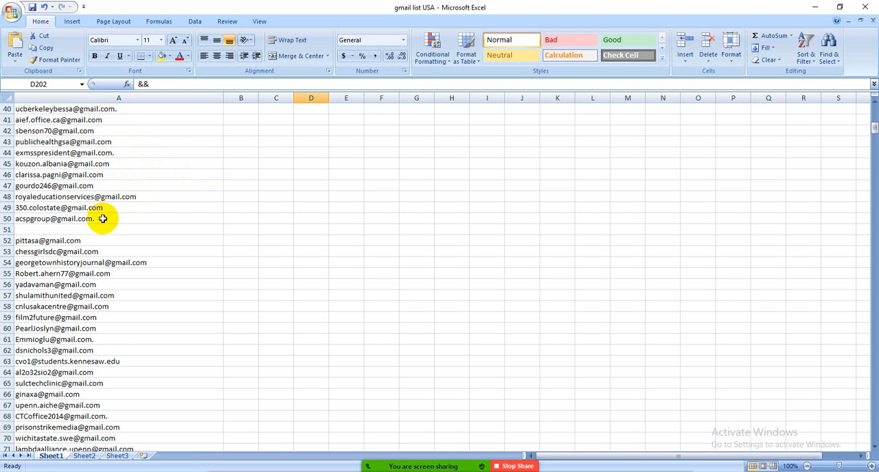
- Switch to the Chrome window and search Google for "email checker online"
mouse_move(525, 469)
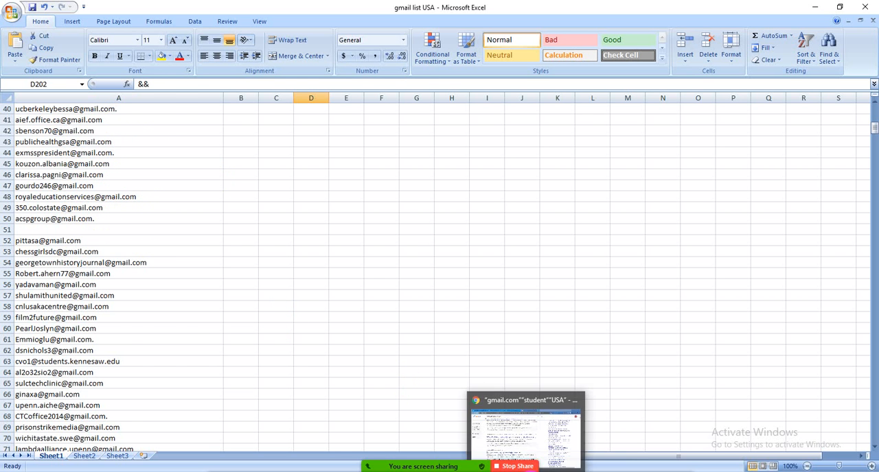
click(525, 436)
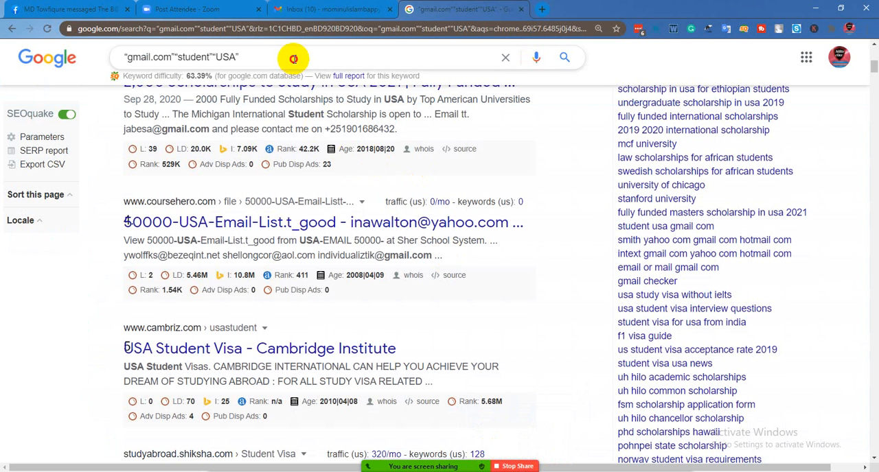
click(293, 58)
key(BackSpace)
key(BackSpace)
key(BackSpace)
key(BackSpace)
key(BackSpace)
key(BackSpace)
key(BackSpace)
key(BackSpace)
key(BackSpace)
key(BackSpace)
key(BackSpace)
key(BackSpace)
key(BackSpace)
key(BackSpace)
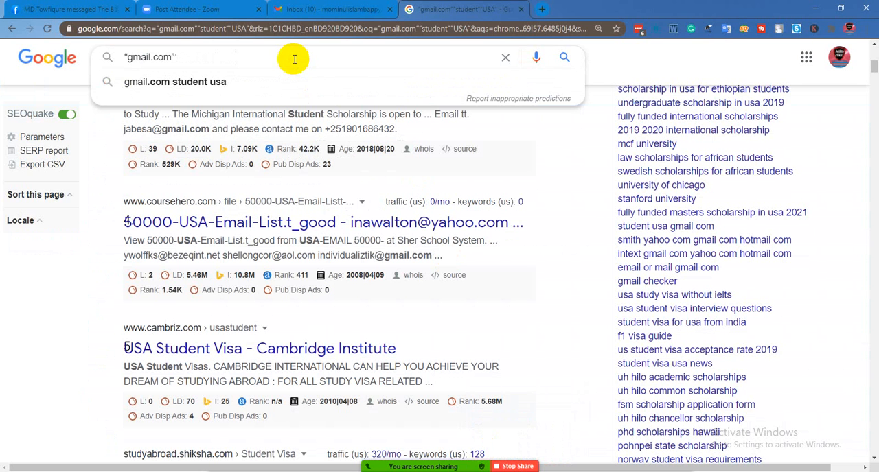
key(BackSpace)
key(BackSpace)
key(BackSpace)
key(BackSpace)
key(BackSpace)
key(BackSpace)
key(BackSpace)
key(BackSpace)
key(BackSpace)
key(BackSpace)
key(BackSpace)
text(email)
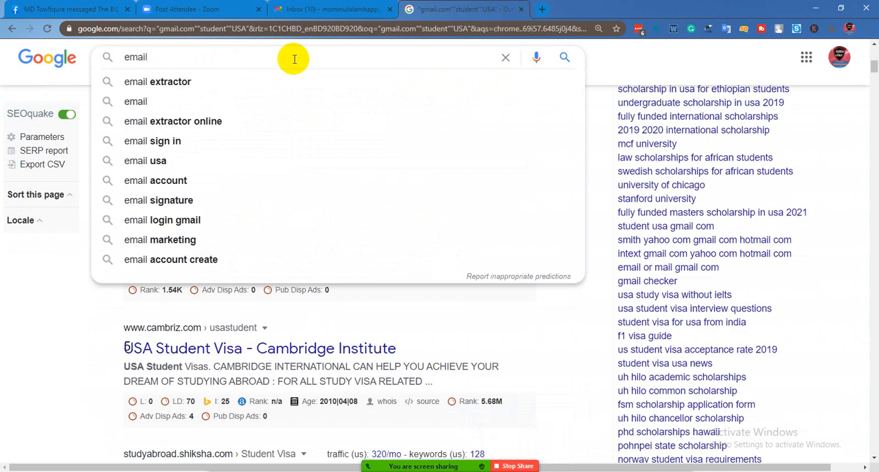
text( chec)
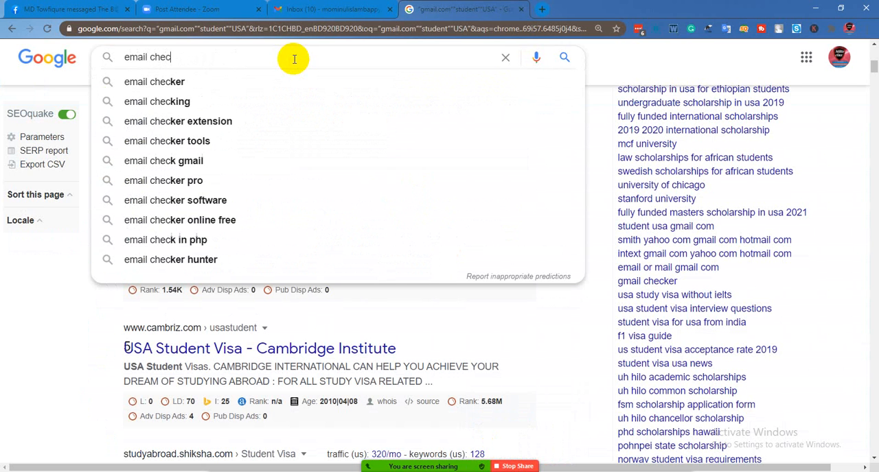
text(ker)
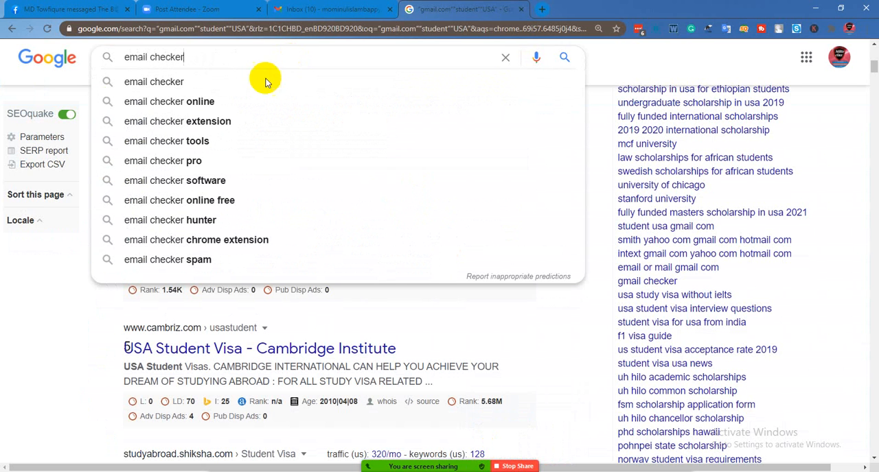
click(231, 103)
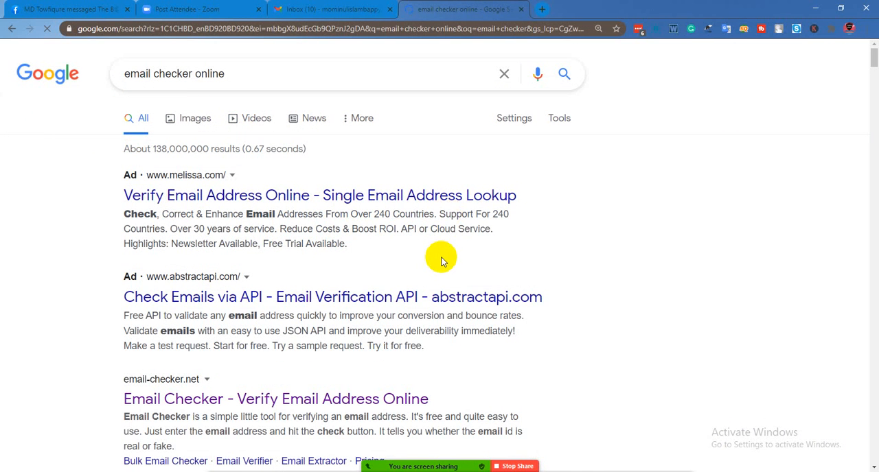
scroll(364, 285, down, 2)
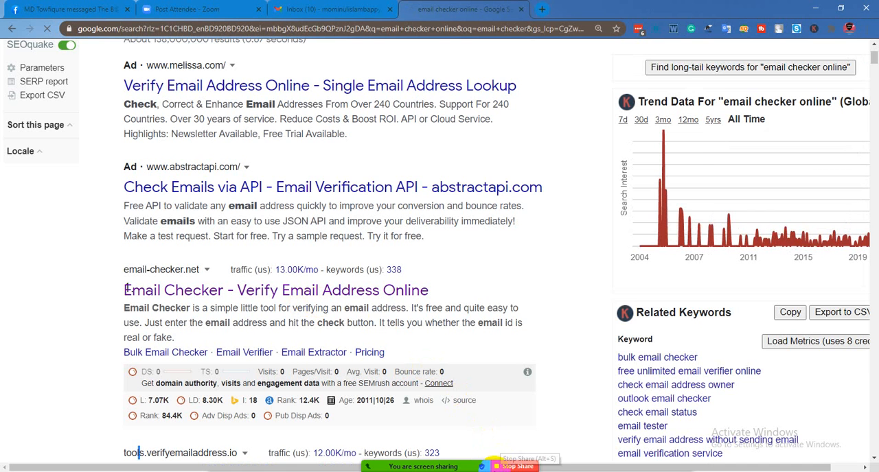
- Start a new Zoom share of the entire screen
click(486, 465)
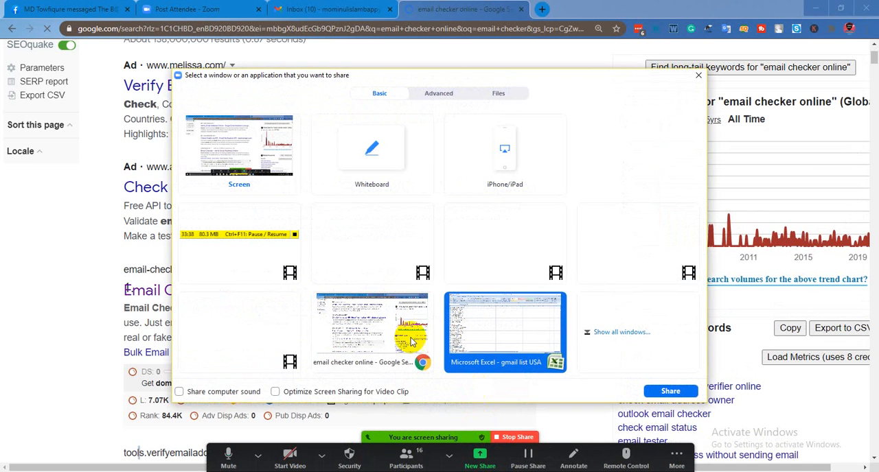
click(233, 155)
click(676, 389)
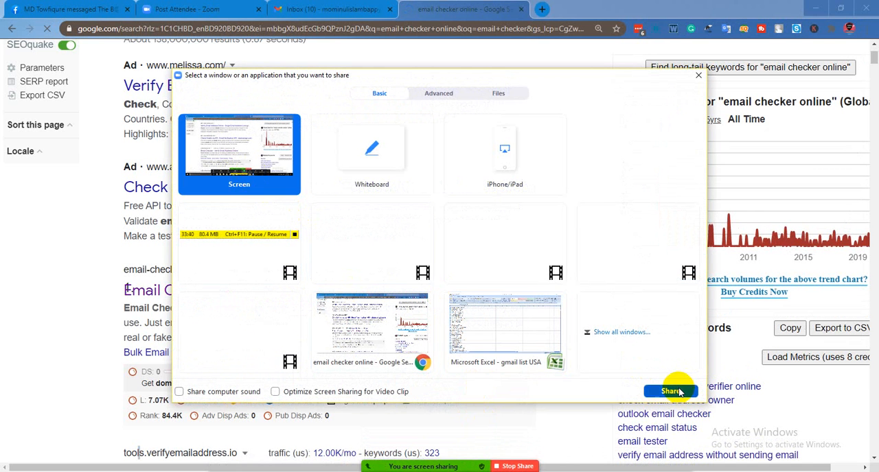
- Open the Email Address Verifier result from tools.verifyemailaddress.io in a new tab and go to that tab
scroll(432, 330, up, 2)
scroll(429, 330, up, 1)
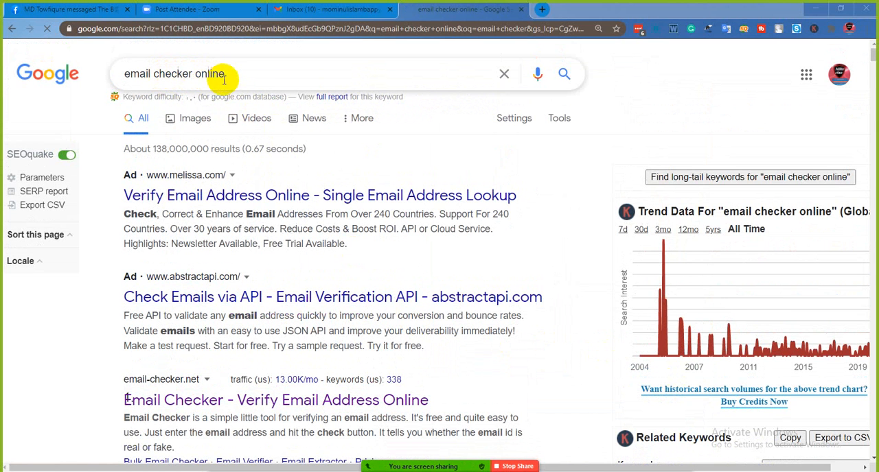
scroll(274, 172, down, 3)
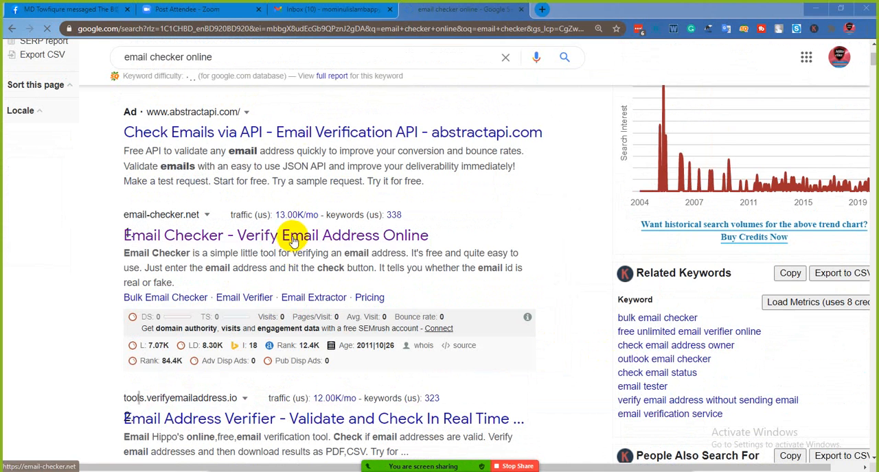
right_click(234, 419)
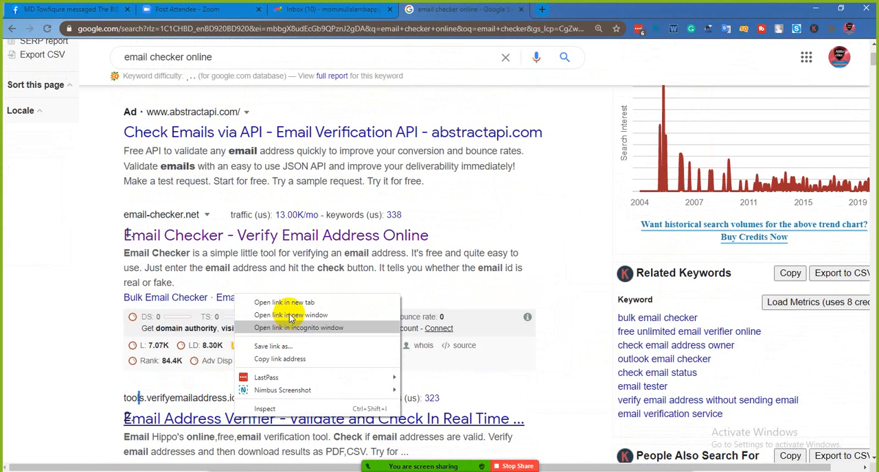
click(294, 306)
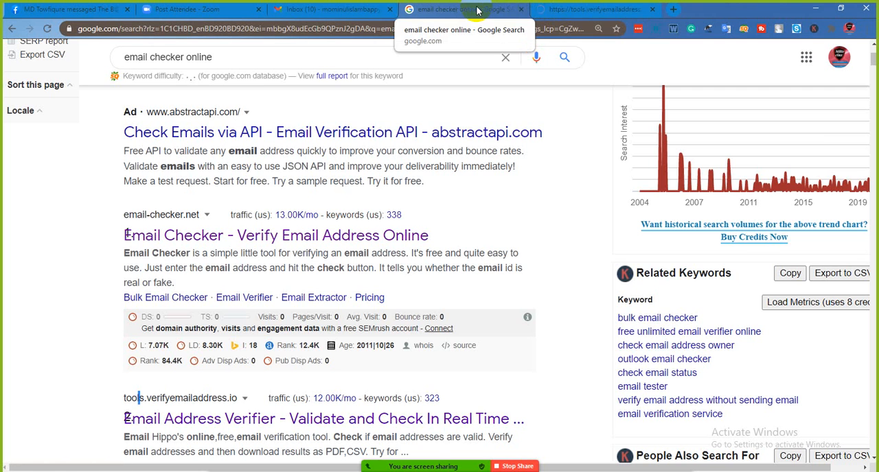
click(575, 10)
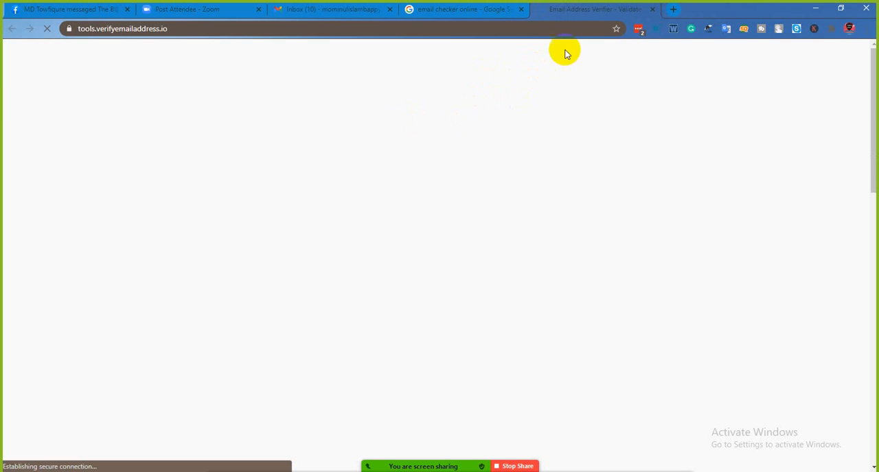
click(516, 64)
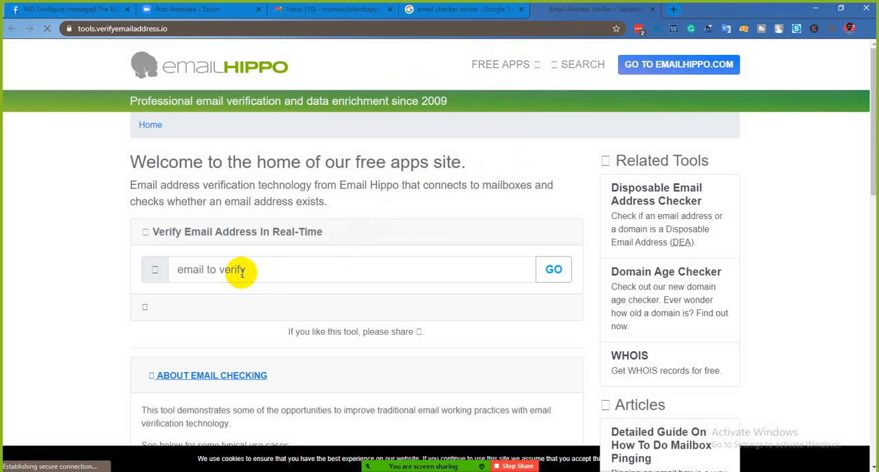
- Switch to the gmail list USA workbook in Excel and copy the email address in cell A40
click(242, 272)
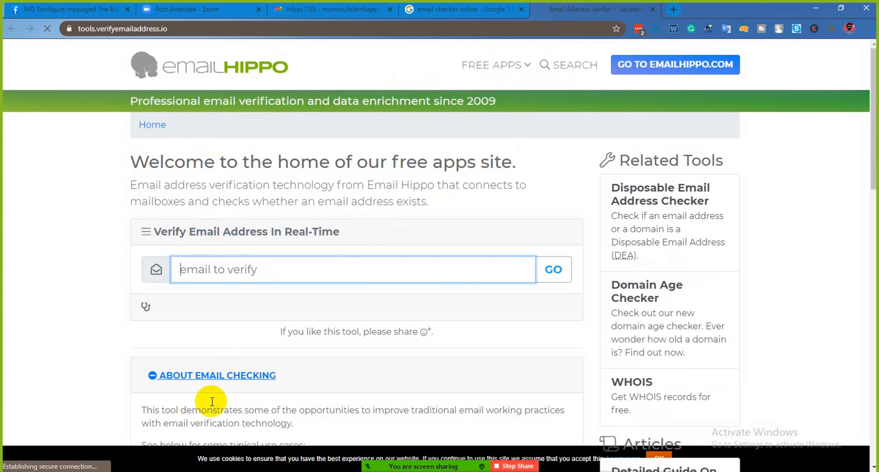
key(alt+Tab)
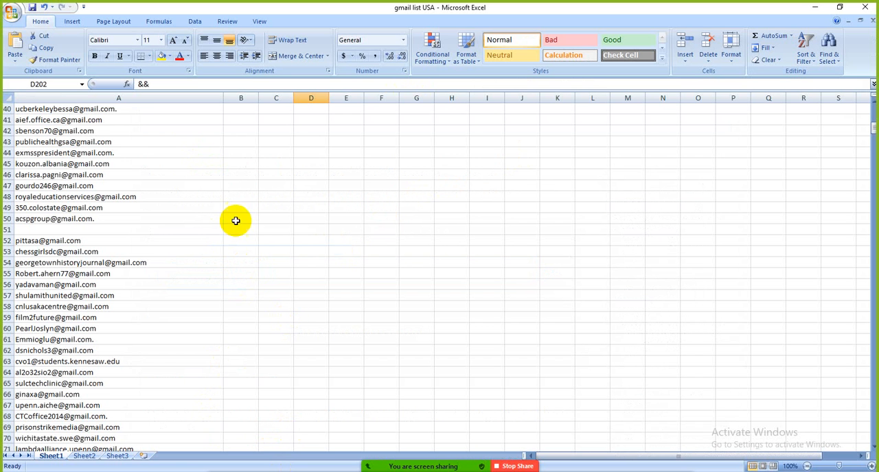
click(138, 111)
right_click(139, 111)
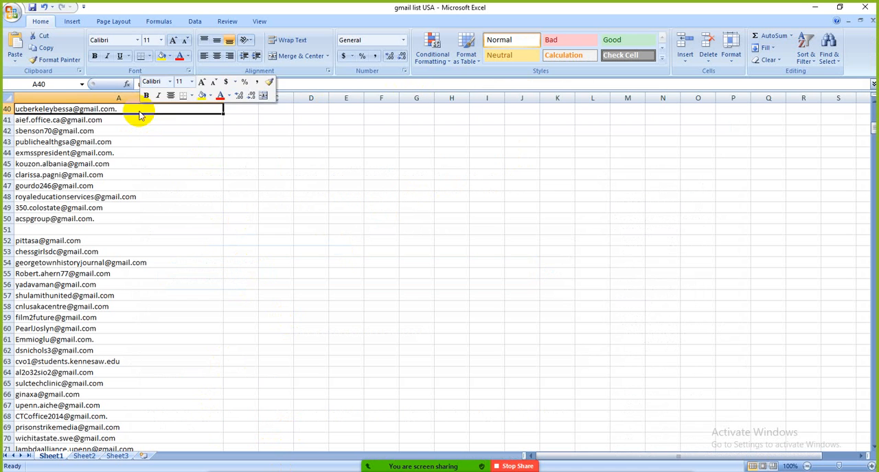
click(167, 130)
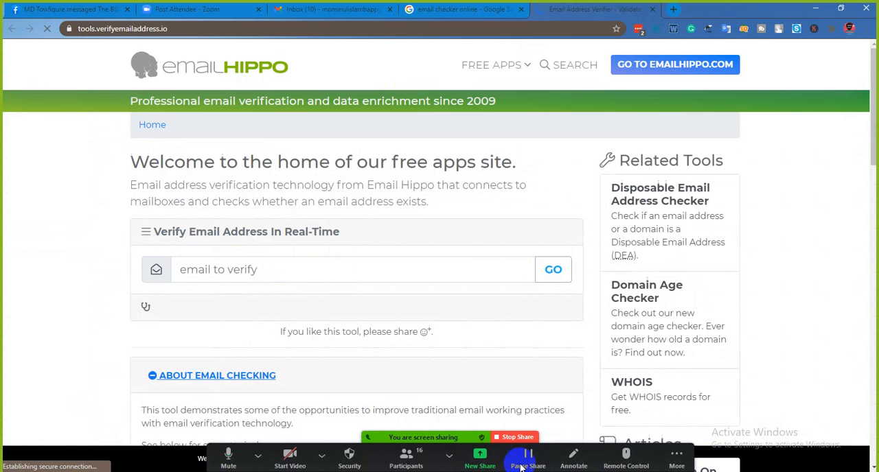
- Back in Chrome, paste the copied email address into Email Hippo's real-time verification field and run the check
key(alt+Tab)
click(232, 269)
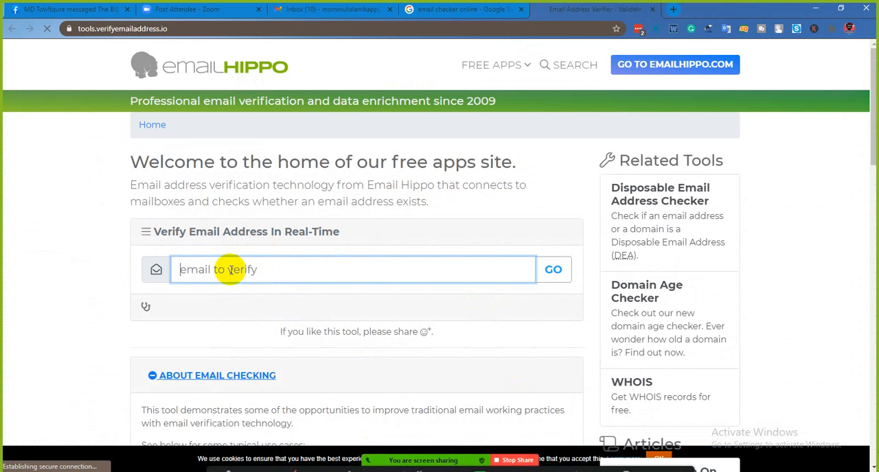
right_click(231, 270)
click(273, 336)
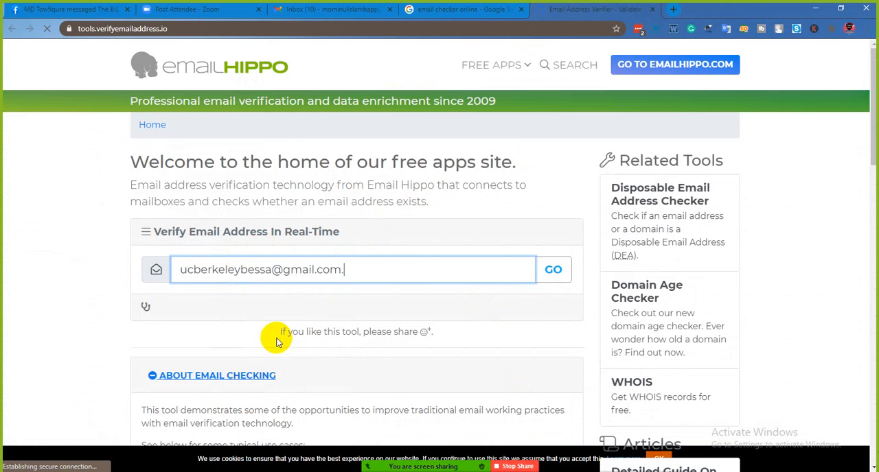
click(558, 271)
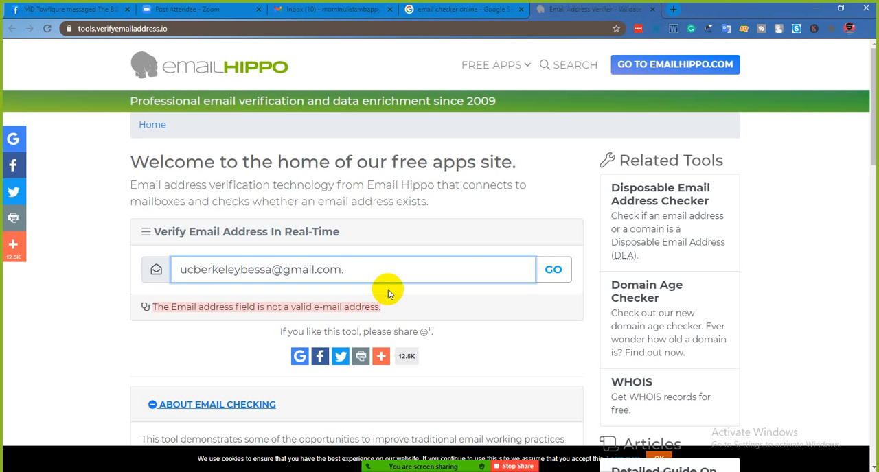
- Switch to the Documents folder in File Explorer and minimize the Zoom participants window
mouse_move(458, 465)
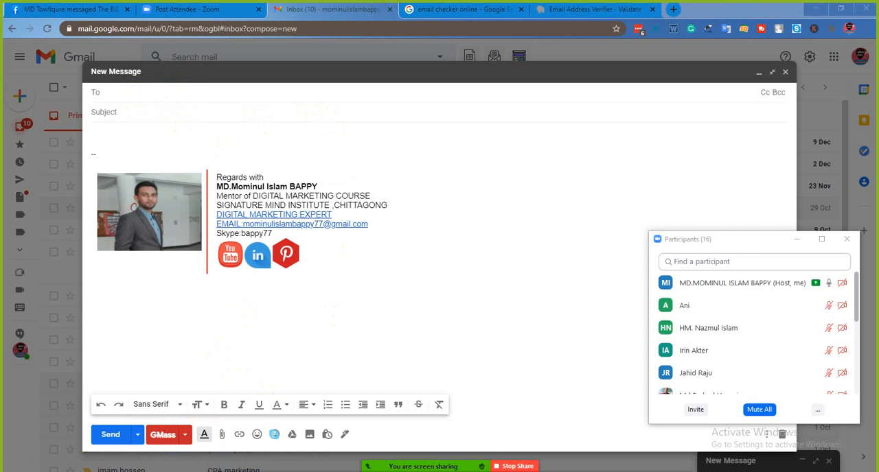
click(345, 464)
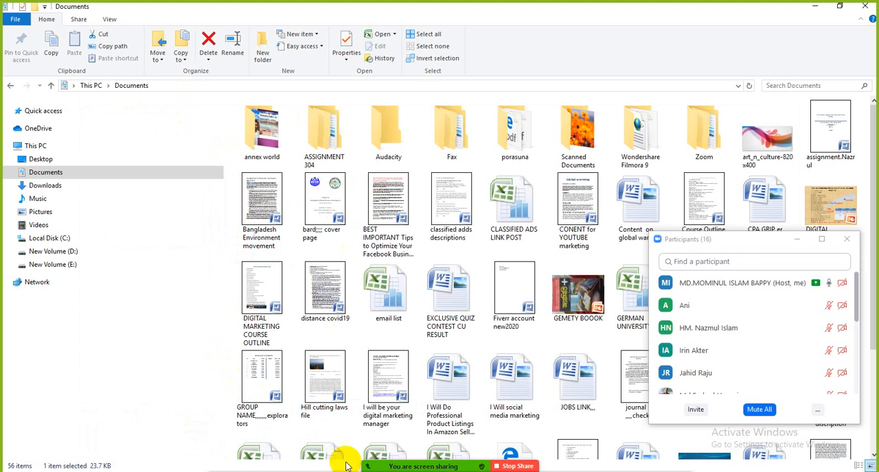
click(797, 243)
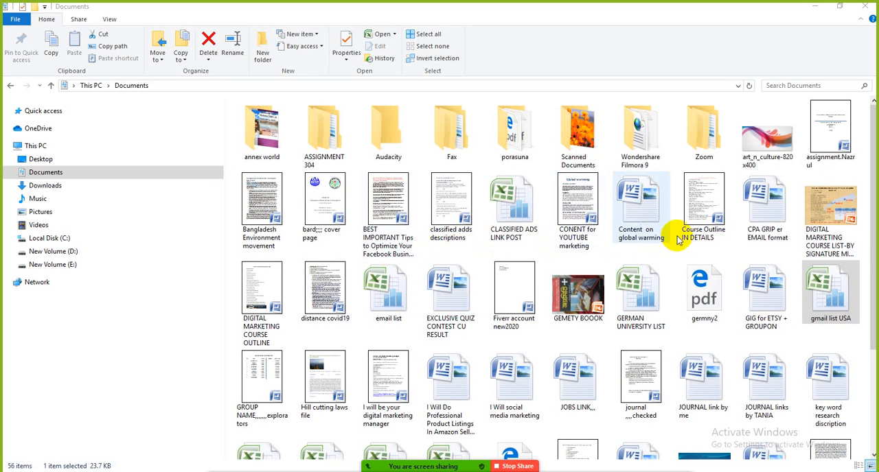
- Switch to Gmail in Chrome and activate the recipients field of the "EnjoyFREE $100 GIFT CARD OFFER, Limited offer." draft
click(507, 470)
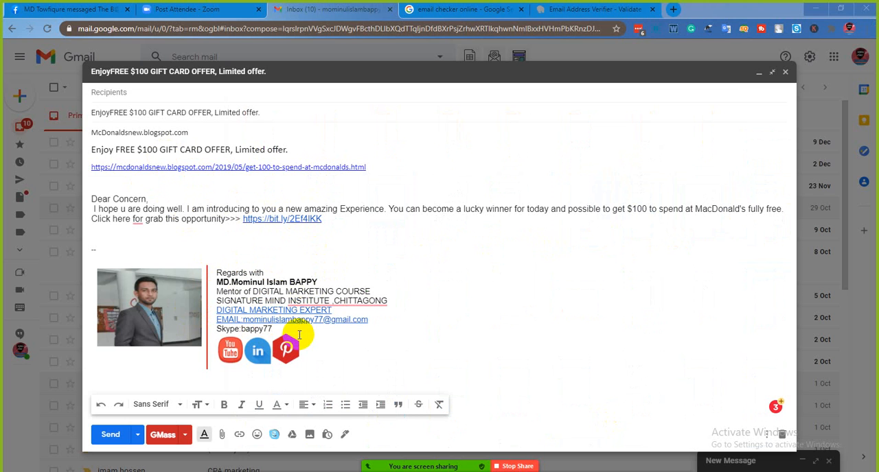
click(161, 92)
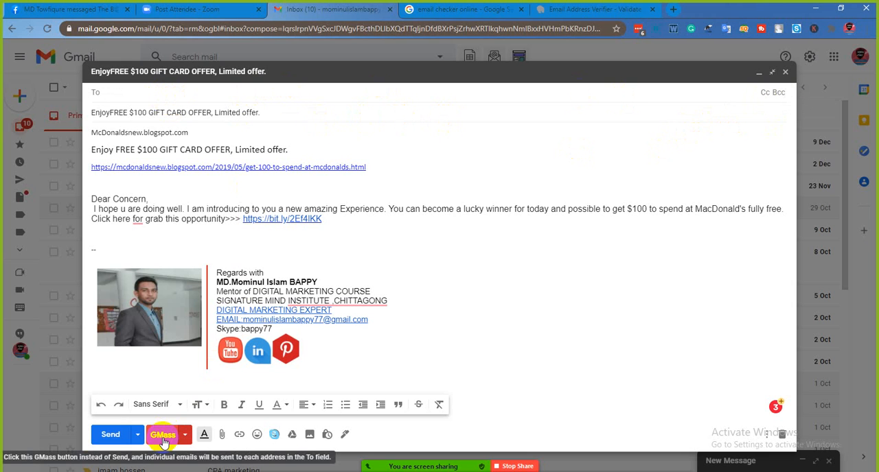
click(869, 35)
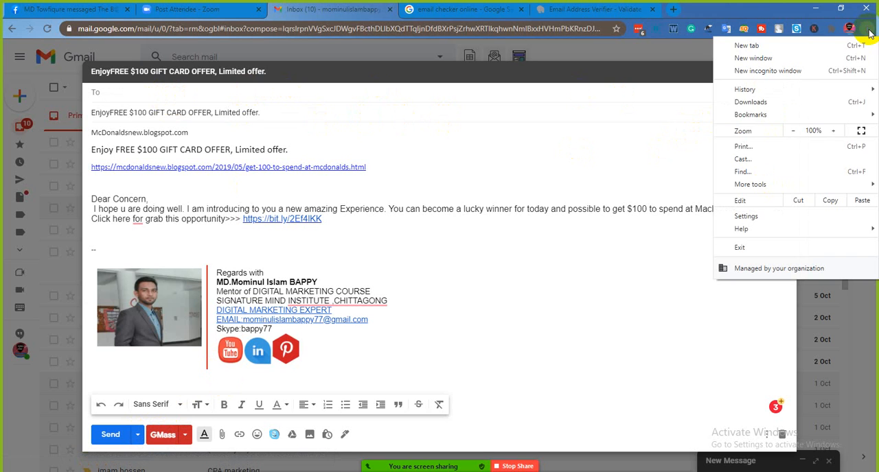
mouse_move(721, 186)
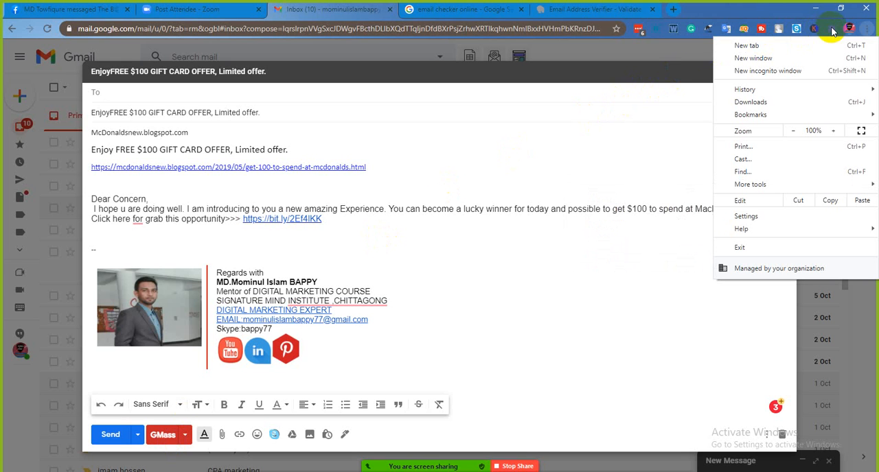
click(694, 54)
click(693, 54)
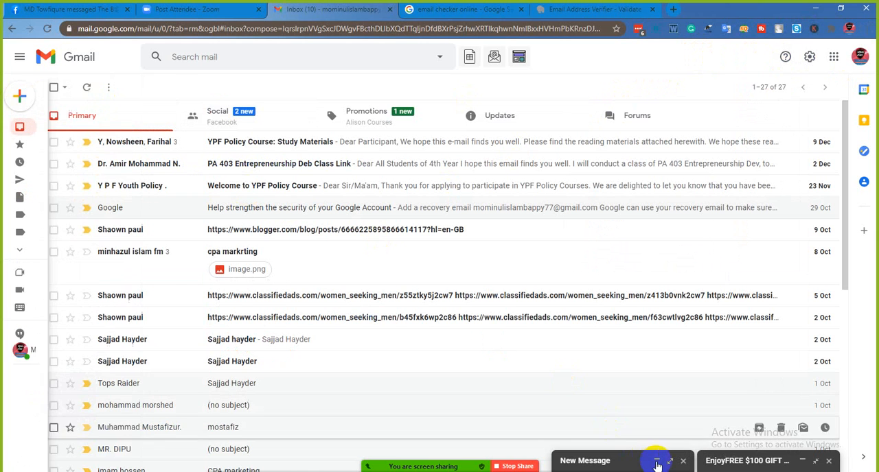
click(672, 460)
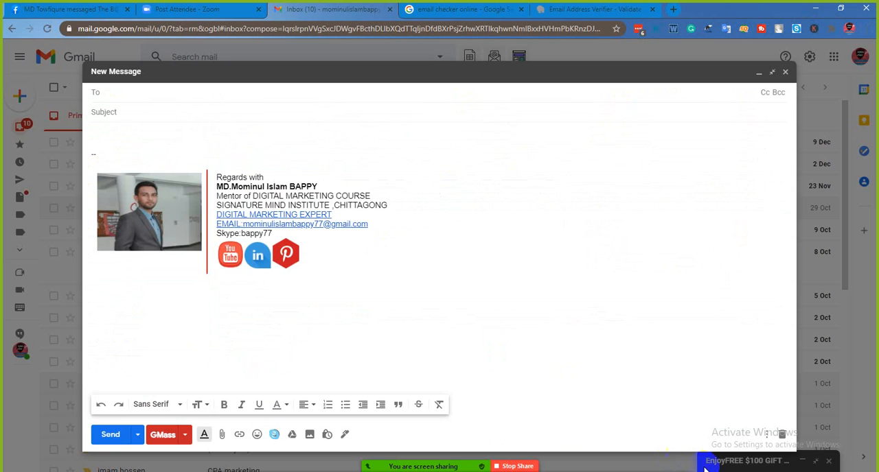
click(814, 464)
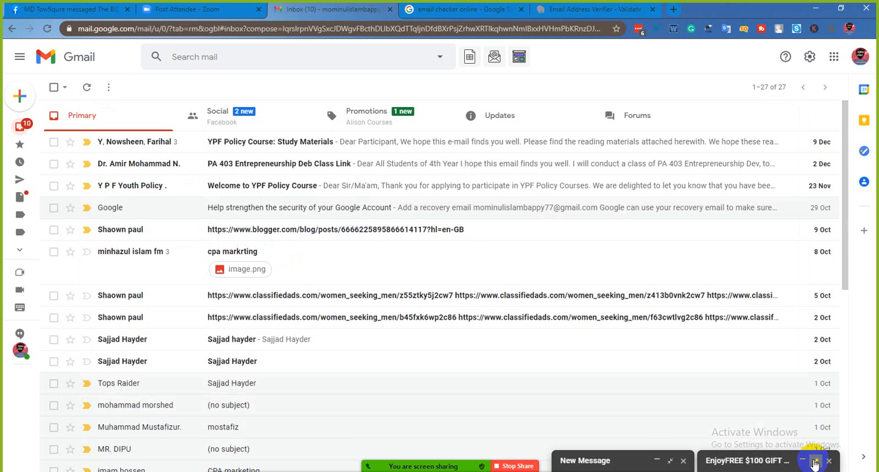
click(814, 464)
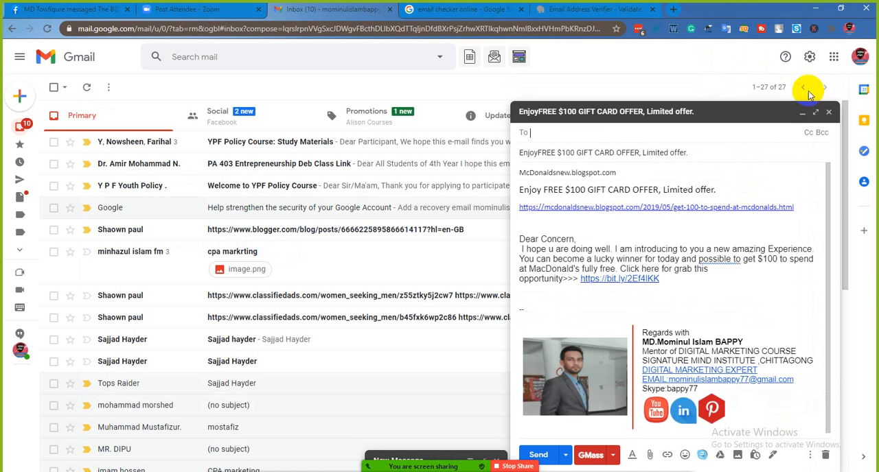
click(817, 112)
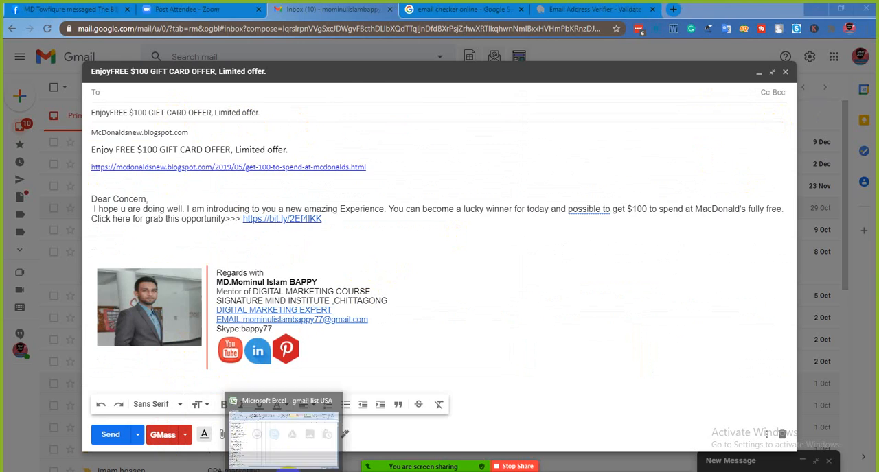
- Switch to the gmail list USA workbook in Excel and copy the email addresses in cells A1:A29
click(279, 444)
scroll(114, 205, up, 5)
scroll(114, 204, up, 8)
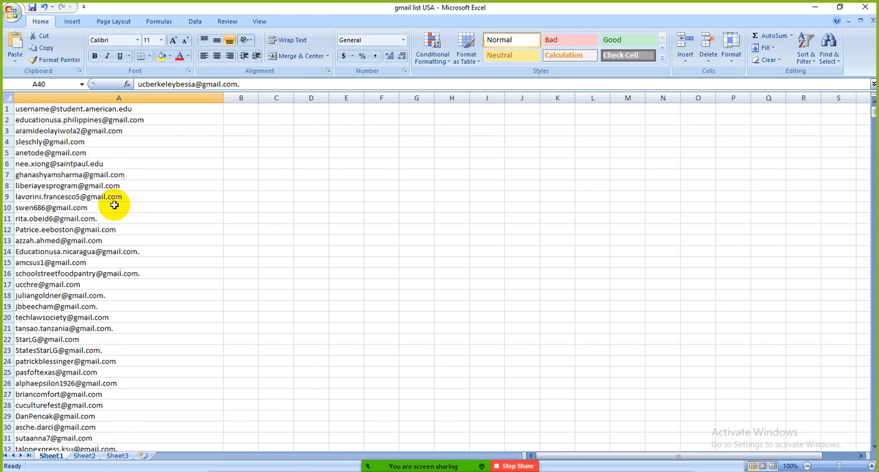
drag(15, 109, 87, 410)
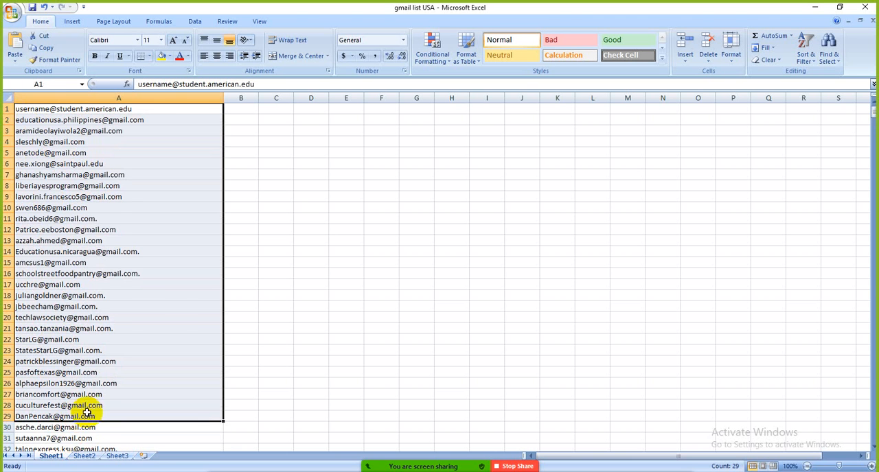
right_click(97, 300)
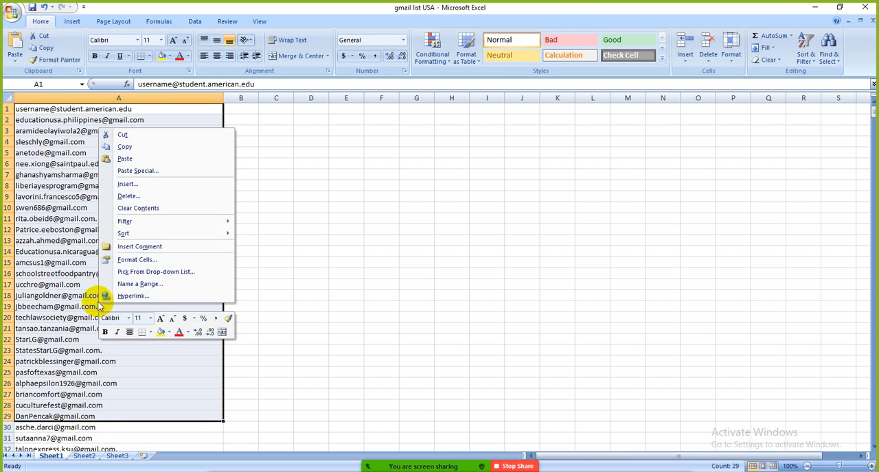
click(133, 146)
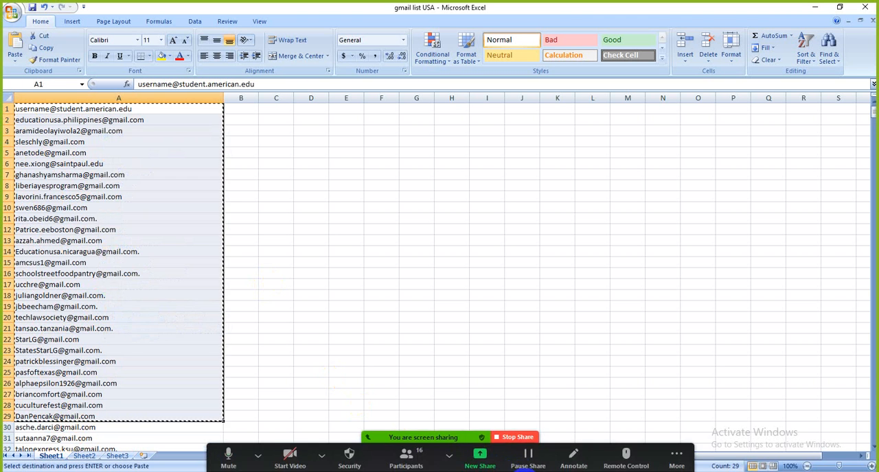
- Return to the gift card offer draft in Gmail and paste the copied addresses into its To field
click(523, 471)
right_click(121, 93)
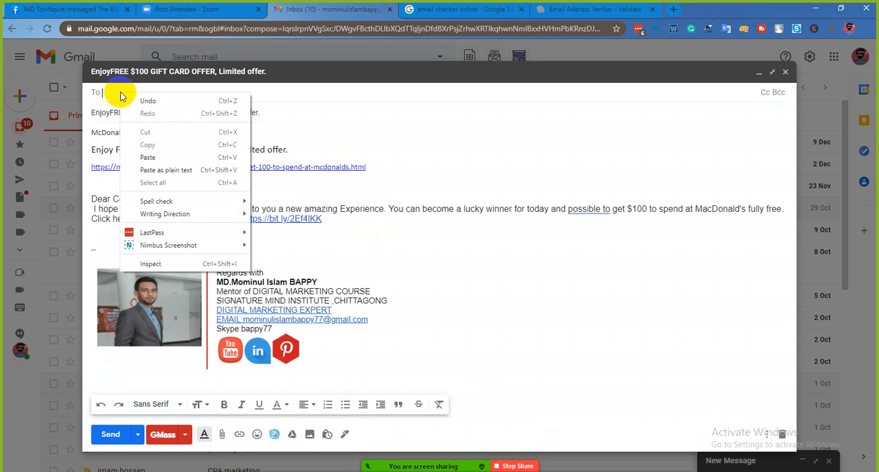
click(167, 157)
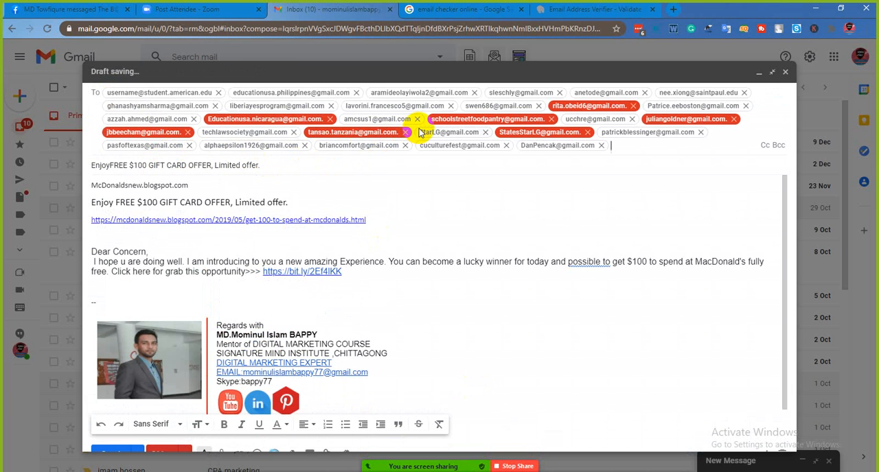
mouse_move(422, 132)
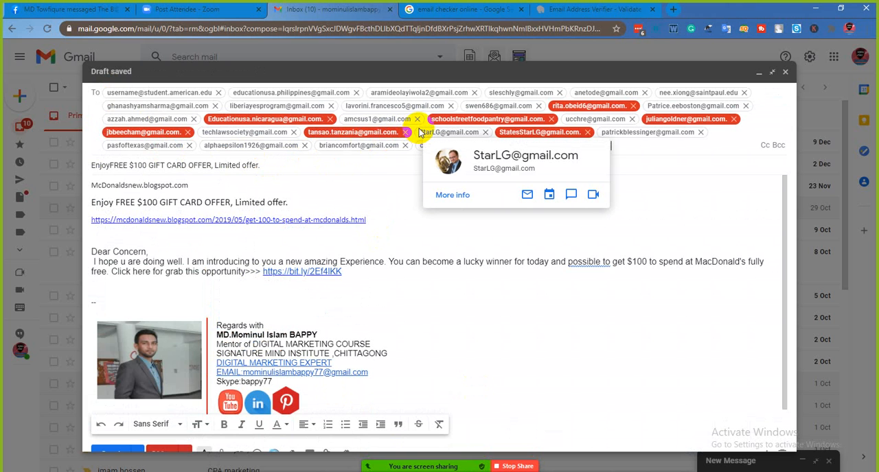
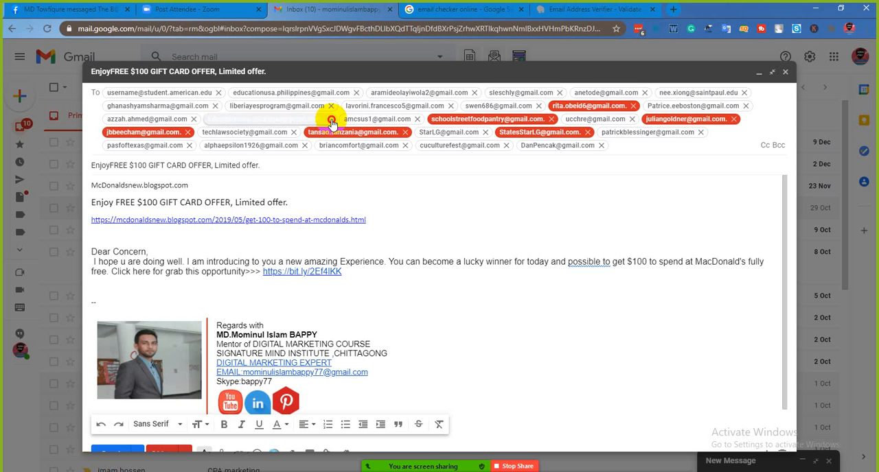
- Remove invalid addresses marked in red from the To field of the gift card offer draft
click(330, 119)
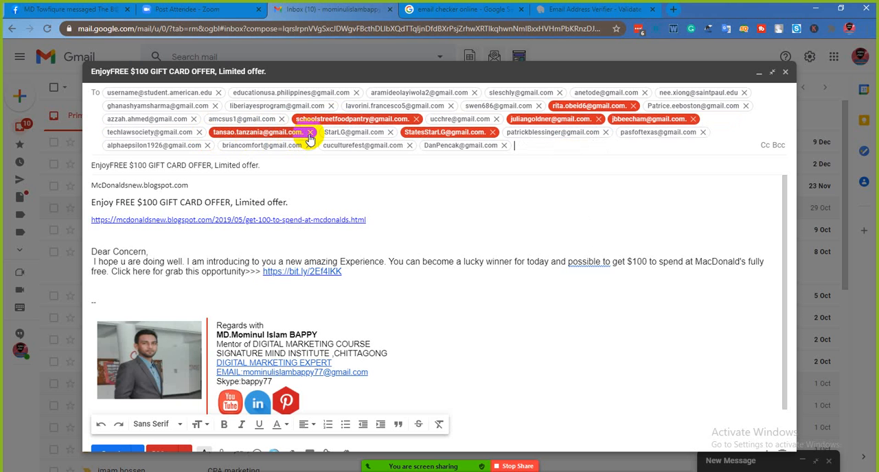
click(310, 132)
click(416, 118)
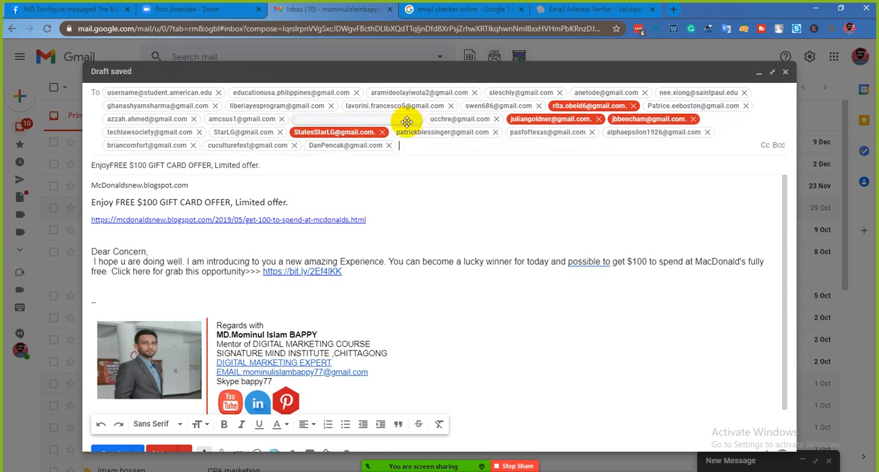
click(464, 118)
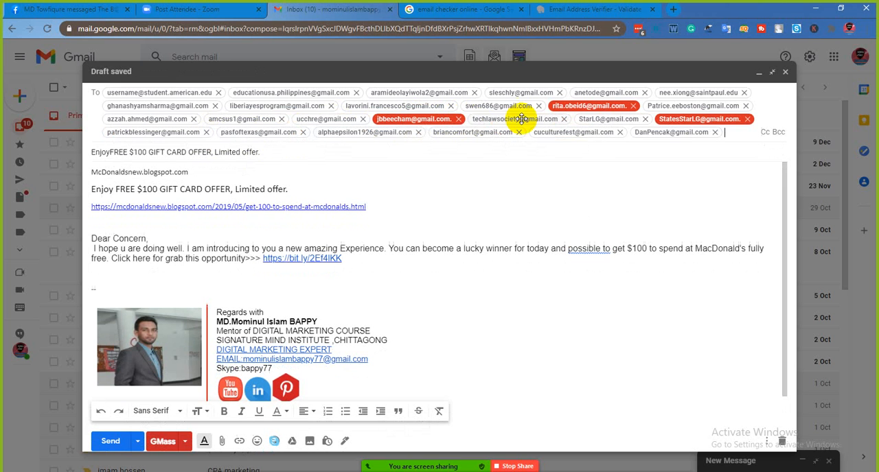
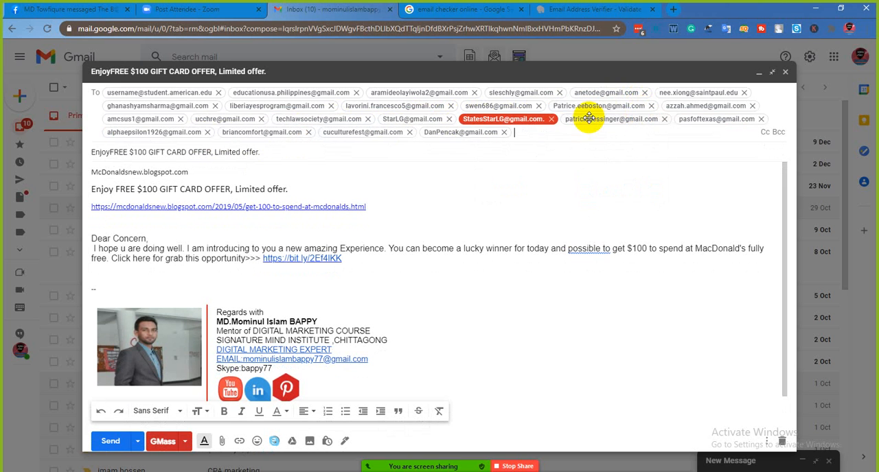
- Remove the one remaining red-marked recipient from the gift card offer draft
click(550, 120)
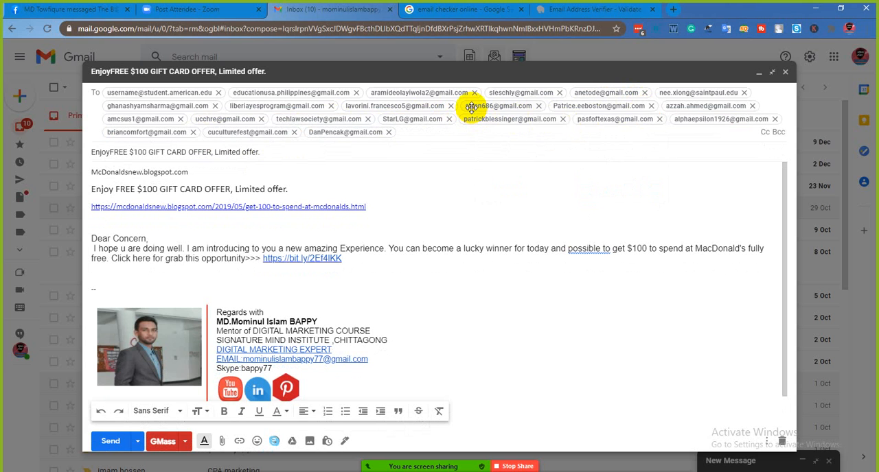
mouse_move(472, 106)
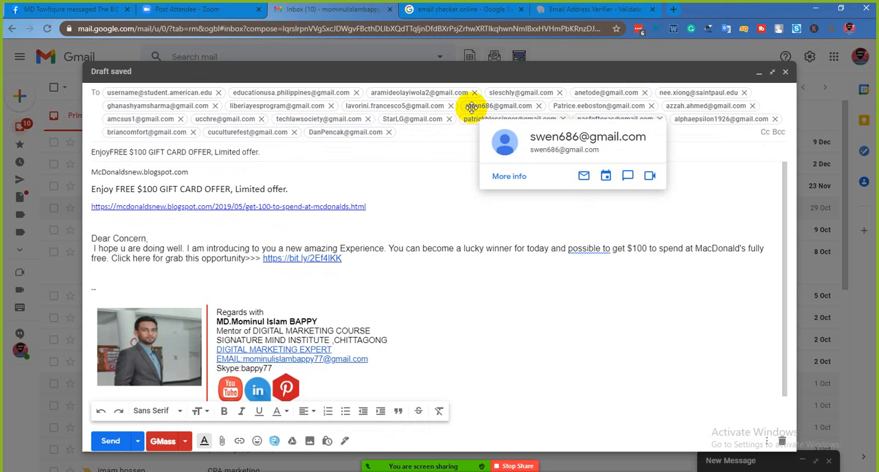
mouse_move(419, 106)
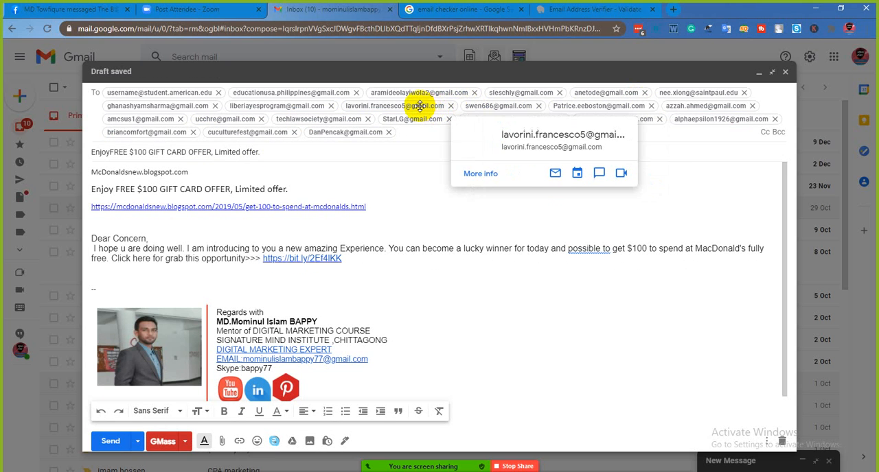
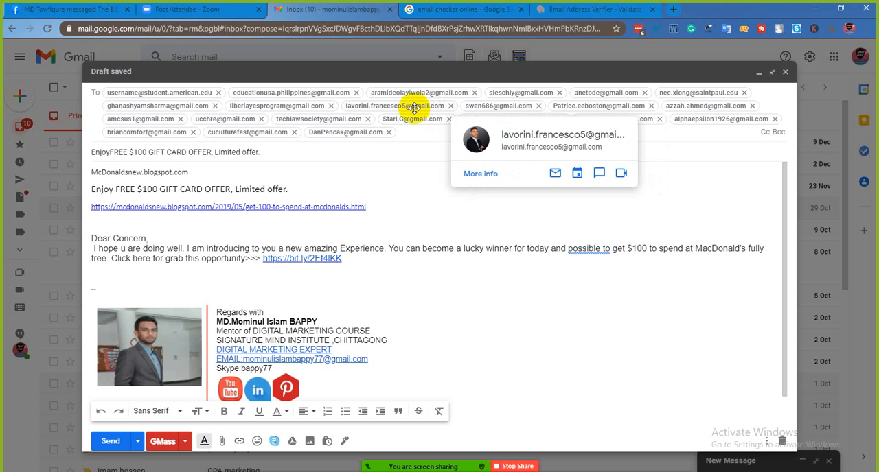
mouse_move(395, 119)
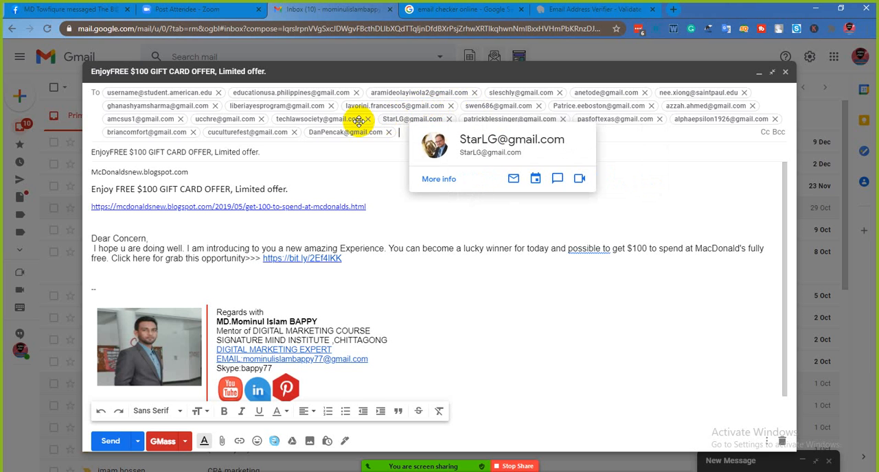
mouse_move(344, 121)
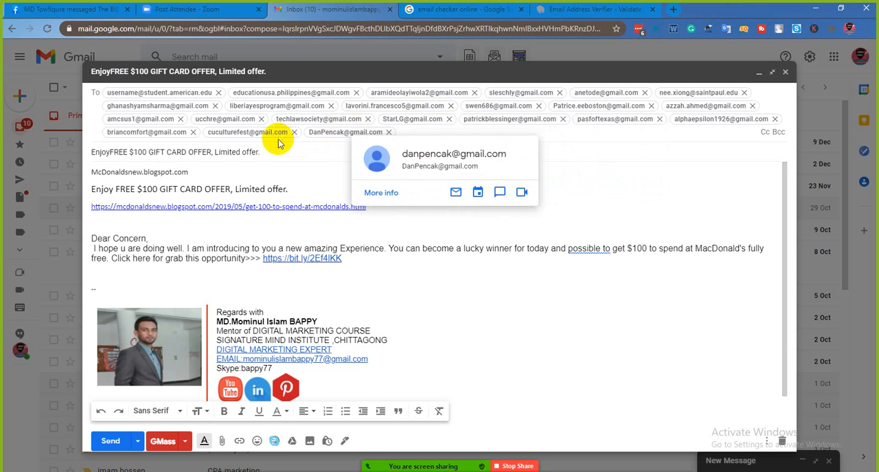
mouse_move(271, 133)
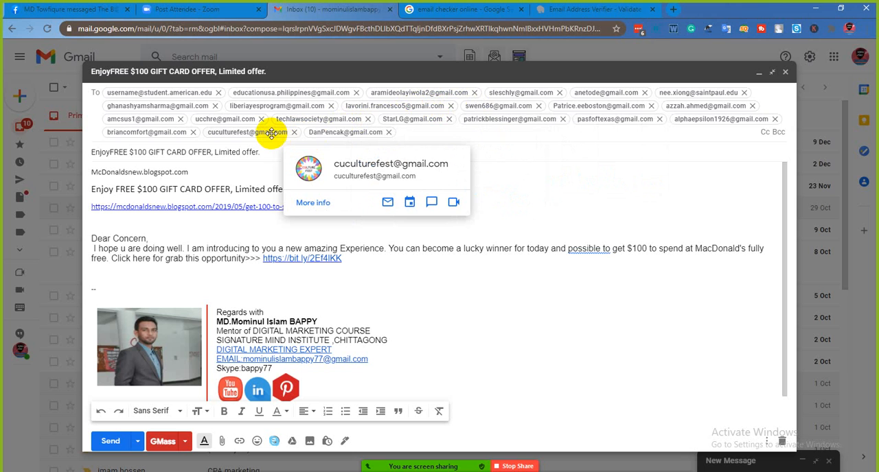
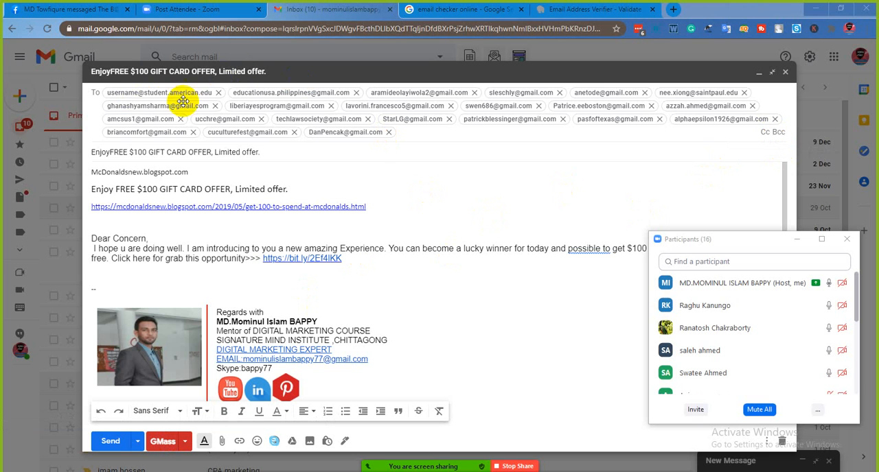
- Open the Bcc recipient field in the gift card offer email
click(781, 135)
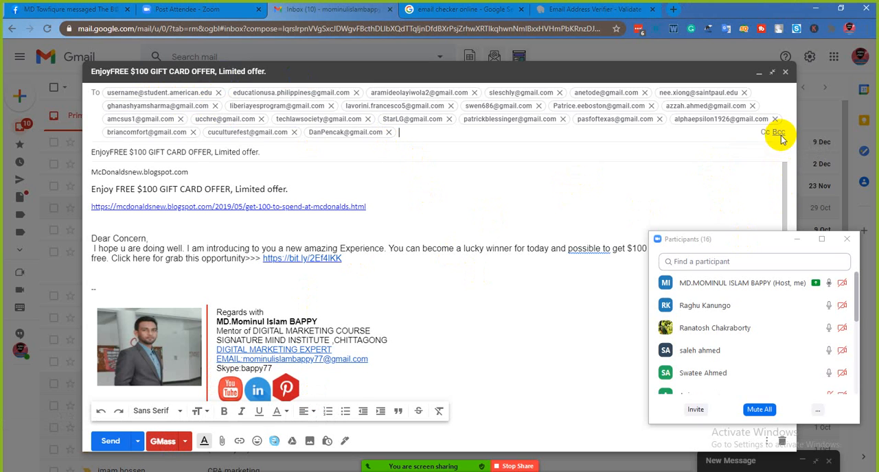
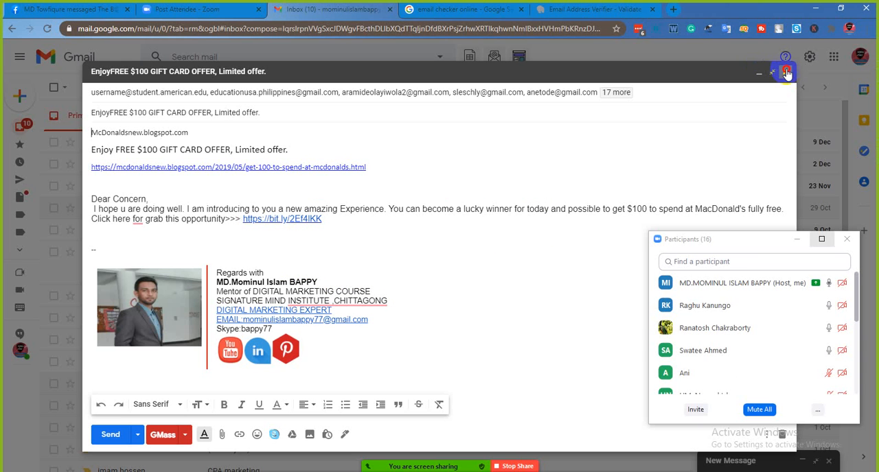
- Close the gift card offer email and open the full Gmail settings
click(813, 87)
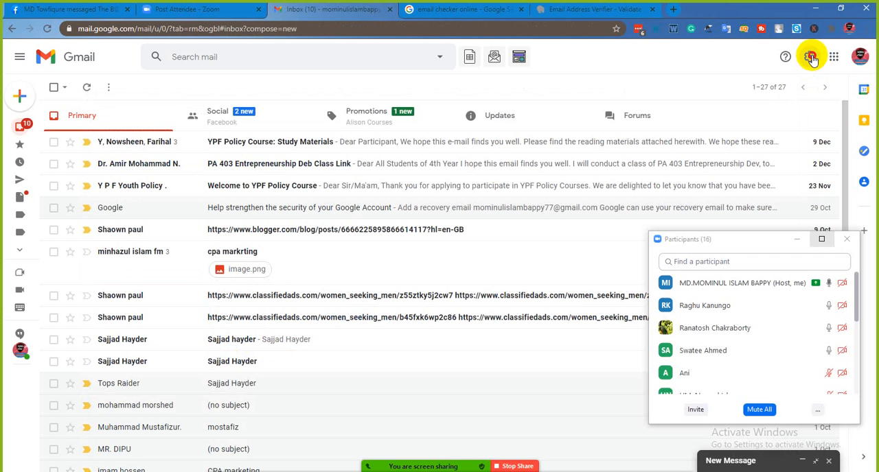
click(810, 58)
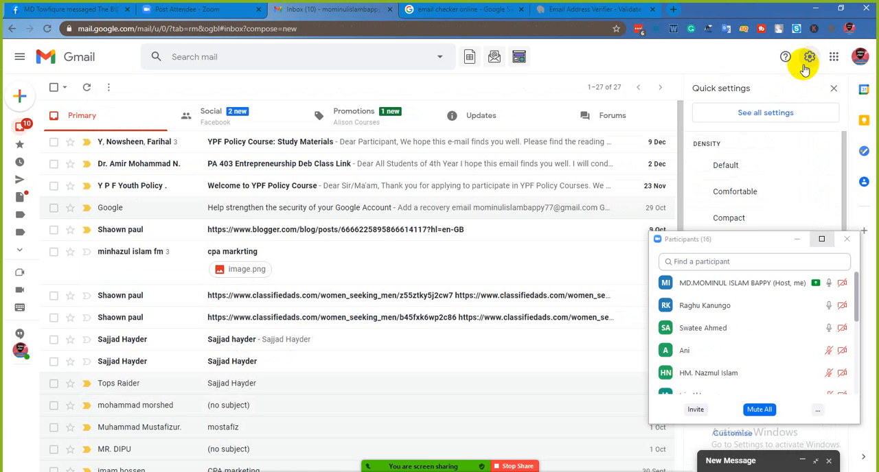
click(764, 114)
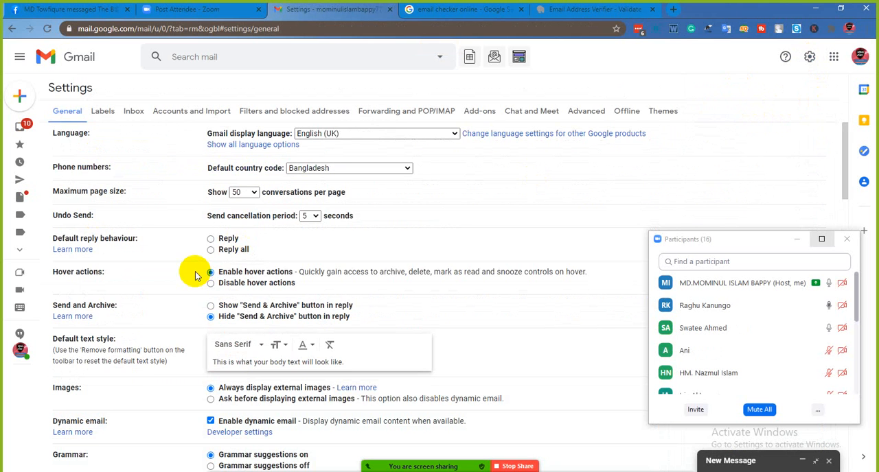
- Examine the General settings, including the signature, Out-of-Office AutoReply and default reply behaviour sections
scroll(236, 278, down, 15)
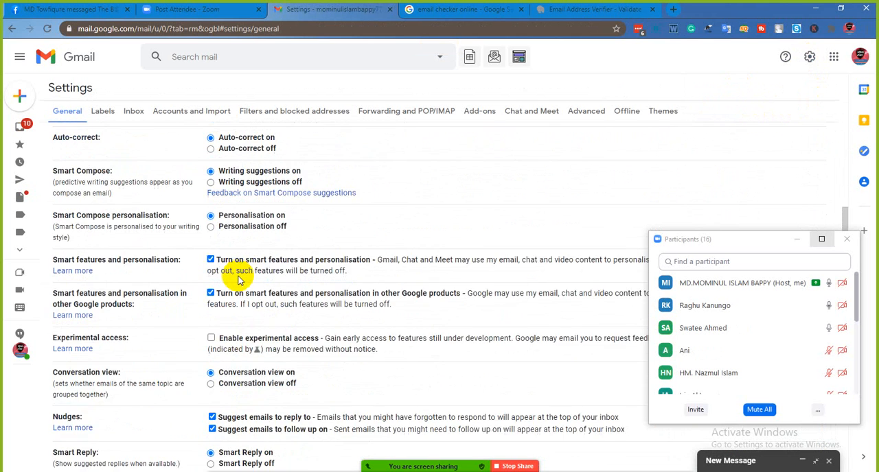
scroll(239, 281, down, 3)
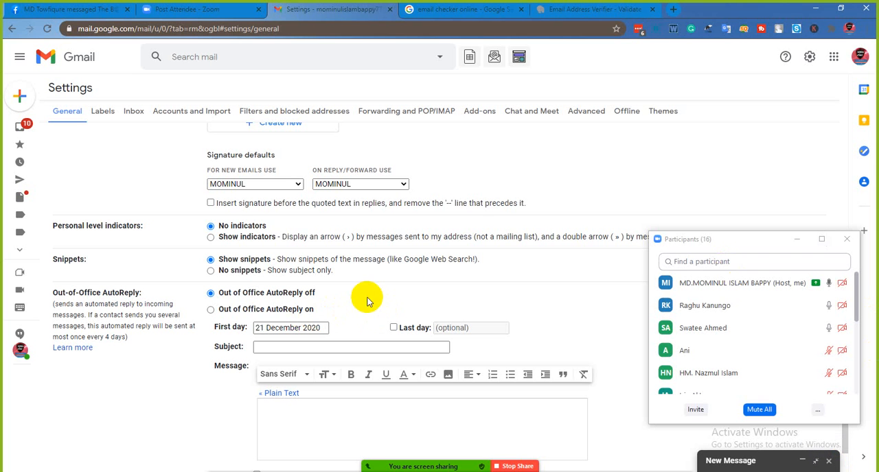
scroll(368, 303, up, 1)
scroll(367, 303, up, 2)
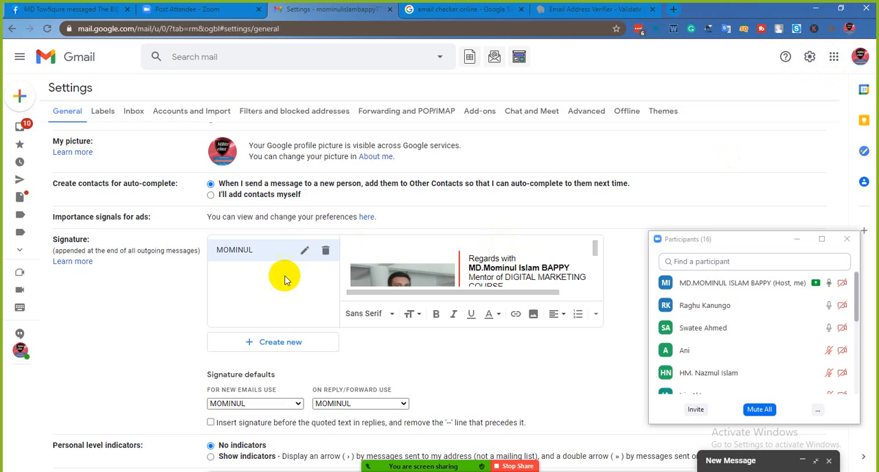
scroll(155, 217, down, 1)
scroll(304, 226, down, 3)
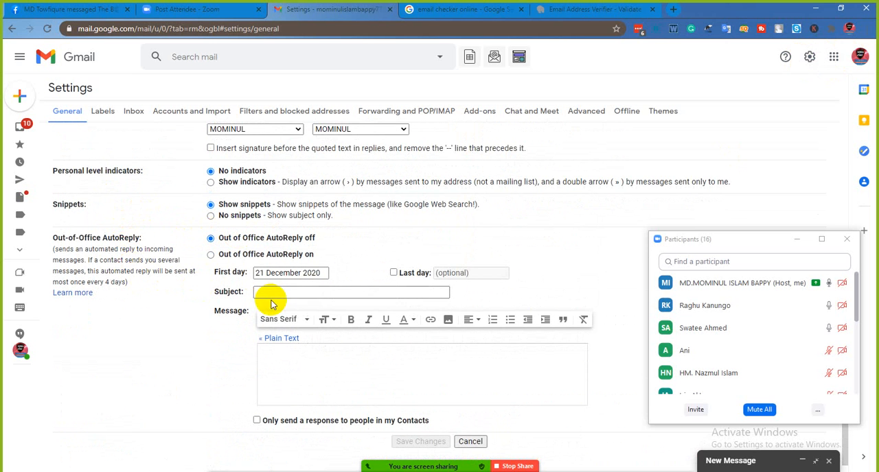
scroll(271, 303, down, 1)
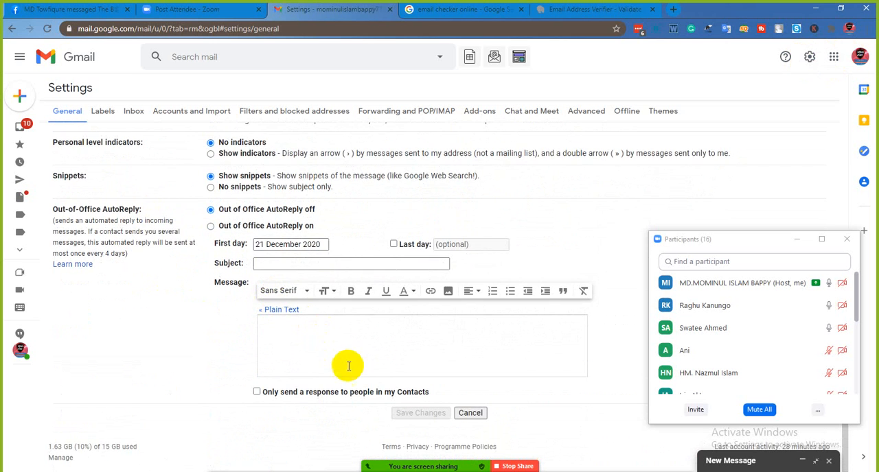
scroll(290, 325, up, 10)
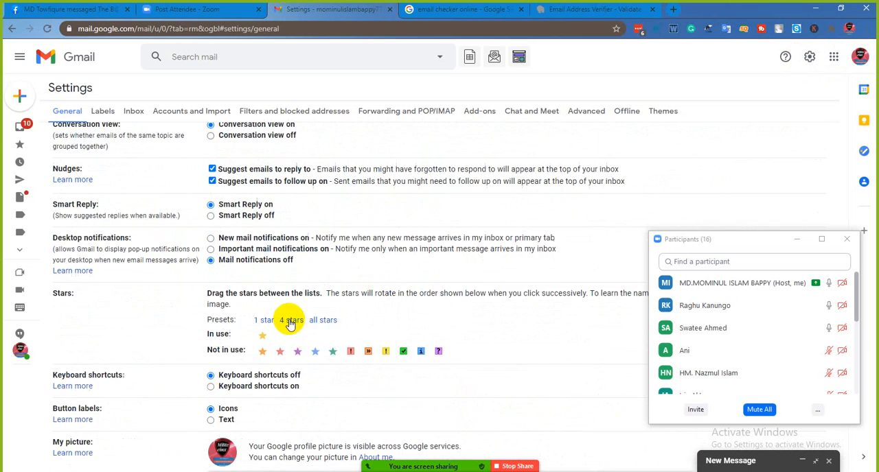
scroll(247, 292, up, 2)
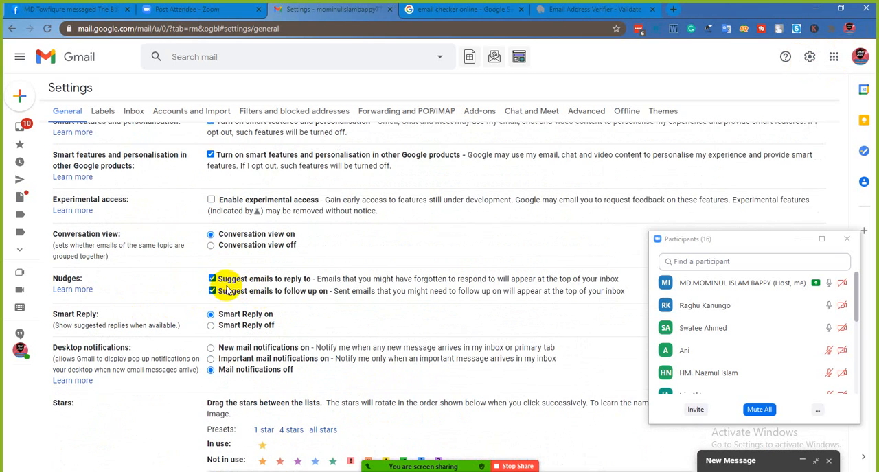
scroll(229, 286, up, 1)
scroll(229, 287, up, 5)
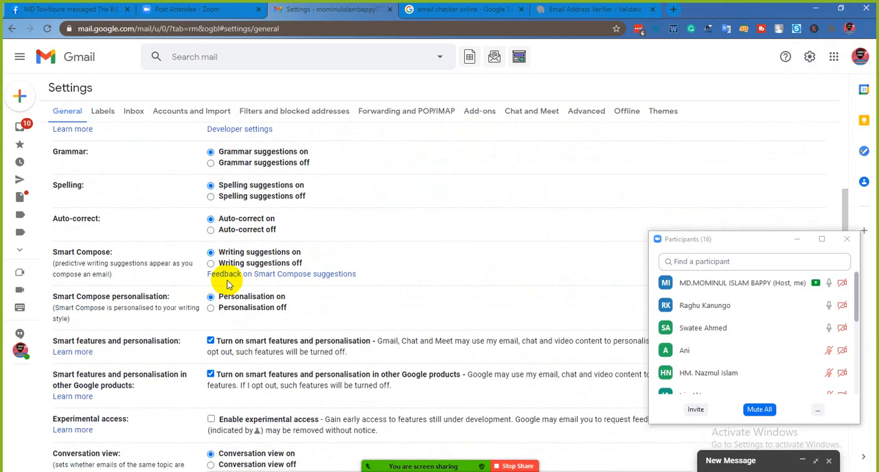
scroll(220, 251, up, 4)
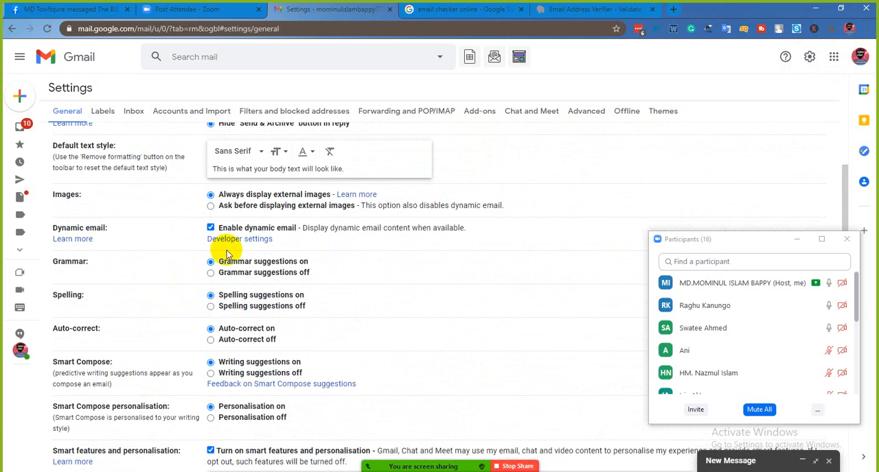
scroll(227, 267, up, 4)
scroll(226, 267, up, 3)
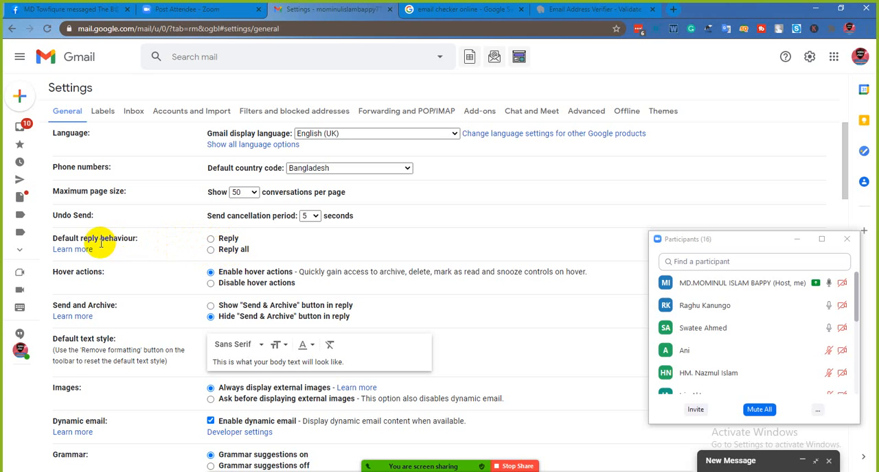
- Set the default reply behaviour to Reply and turn the Out-of-Office AutoReply on
click(211, 239)
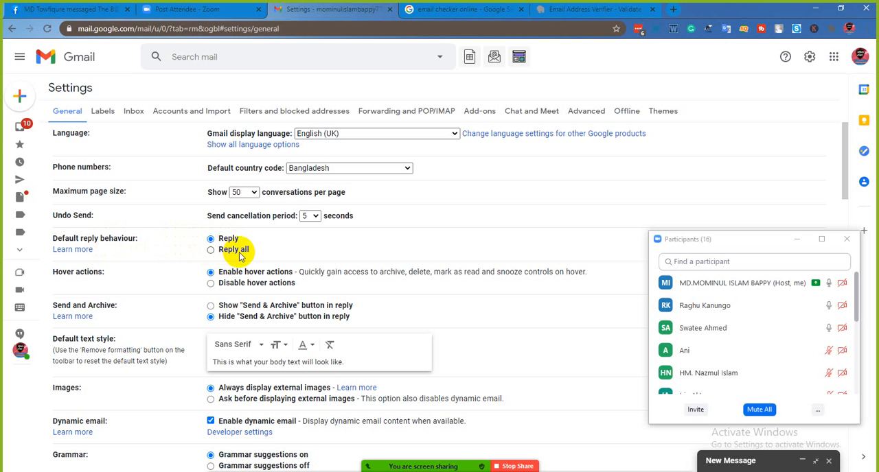
scroll(240, 258, down, 4)
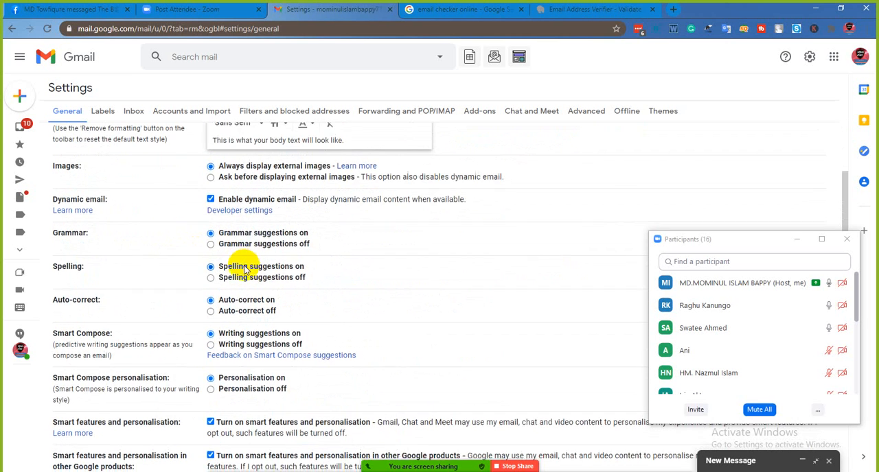
scroll(244, 270, down, 3)
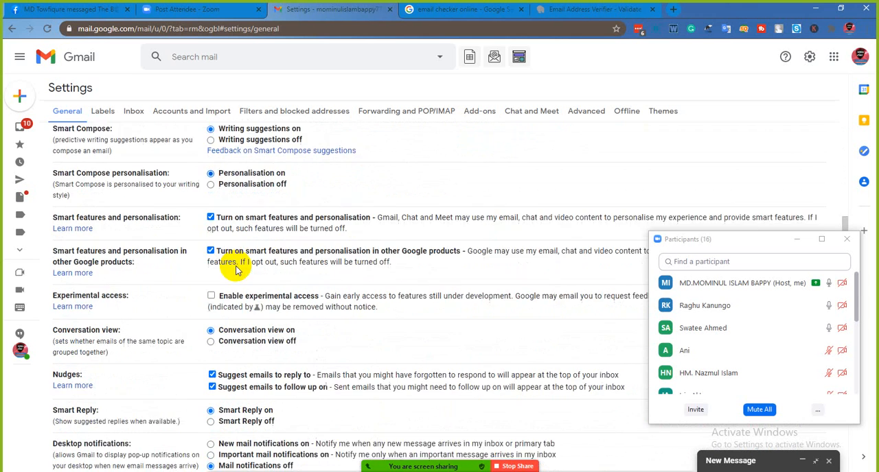
scroll(235, 268, down, 4)
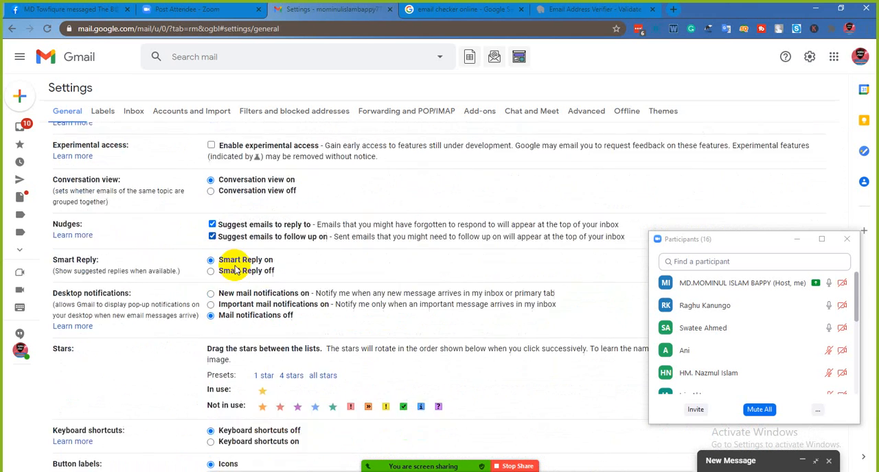
scroll(239, 255, down, 1)
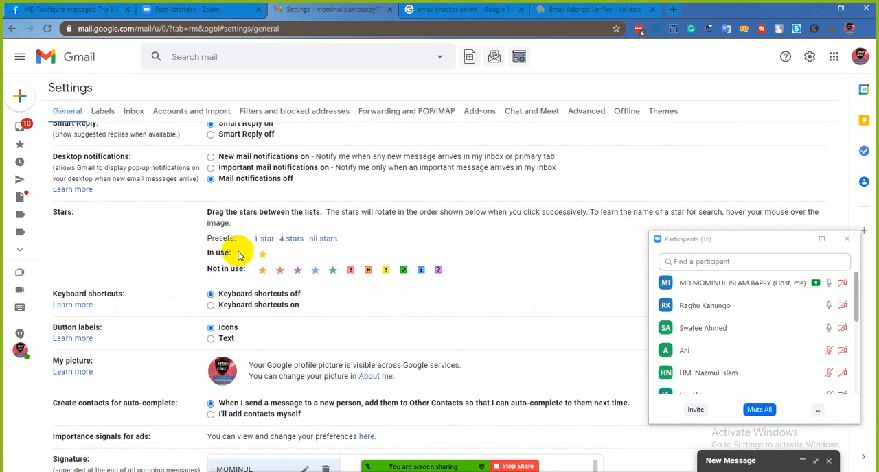
scroll(238, 255, down, 3)
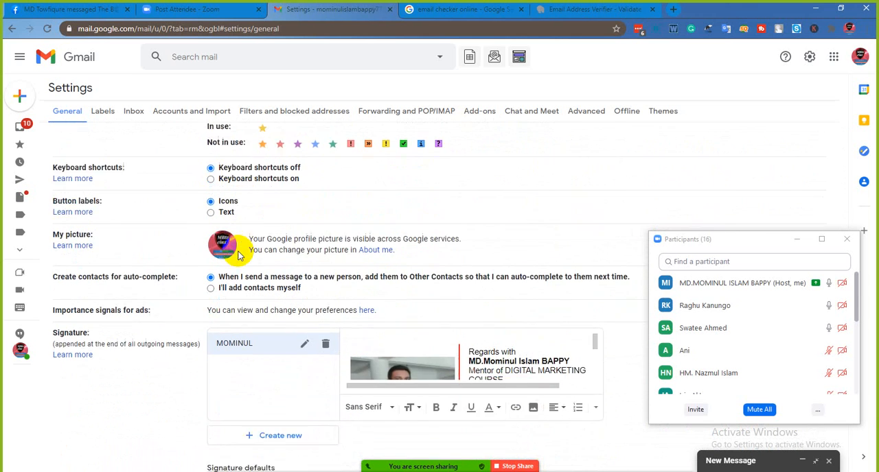
scroll(239, 255, down, 4)
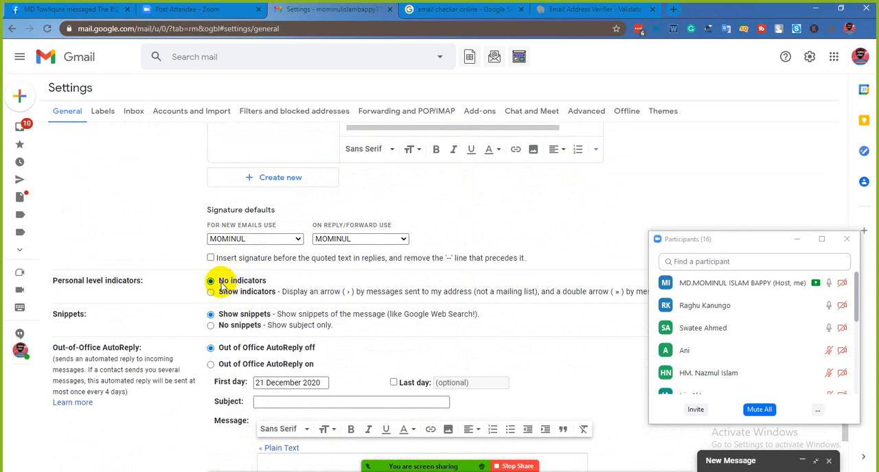
scroll(242, 296, down, 2)
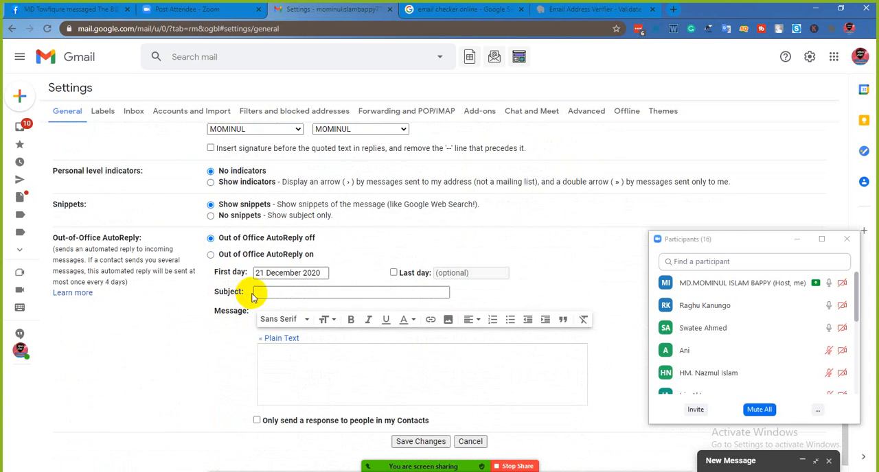
click(277, 291)
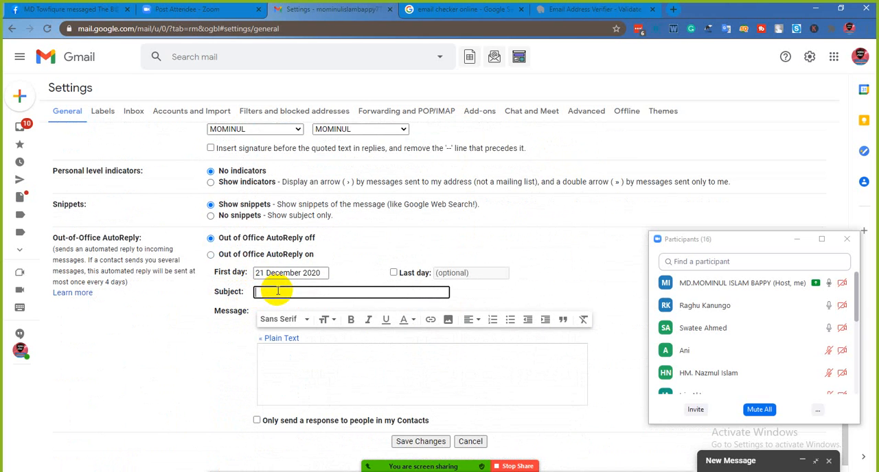
click(211, 255)
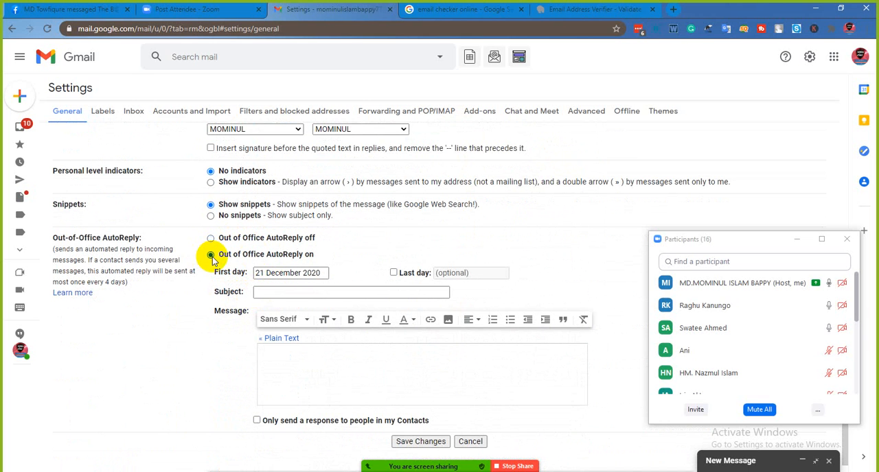
- Paste the copied address list into the autoreply subject, and replace it with "you will get 50% discount"
click(277, 291)
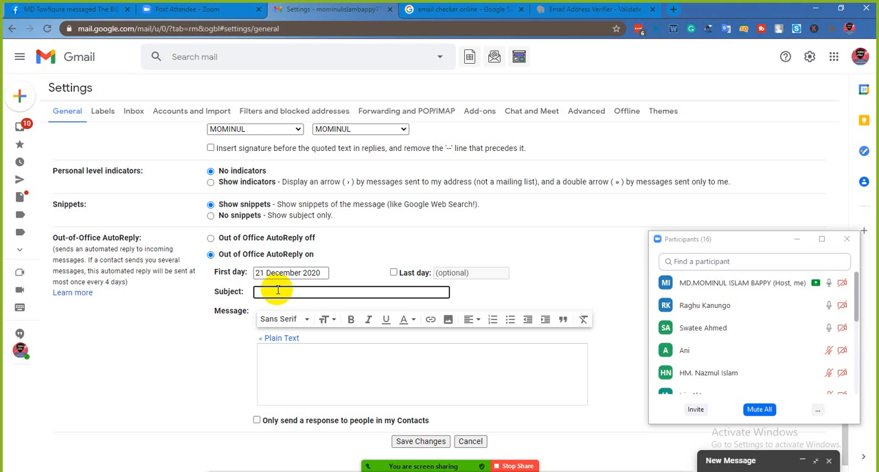
right_click(280, 292)
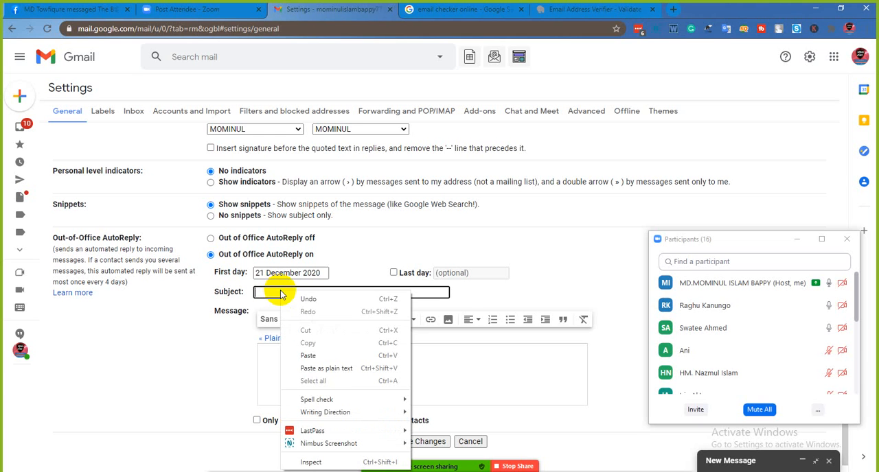
click(309, 356)
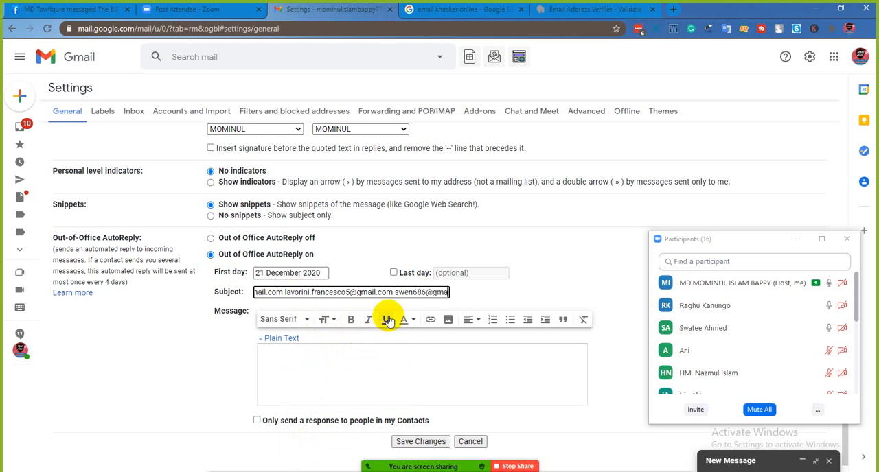
key(Left)
key(Left)
key(Left)
key(Left)
key(Left)
key(Left)
key(Left)
key(Left)
key(Left)
key(Left)
key(Left)
key(Left)
key(Left)
key(Left)
key(Left)
key(Left)
key(Left)
key(Left)
key(Left)
key(Left)
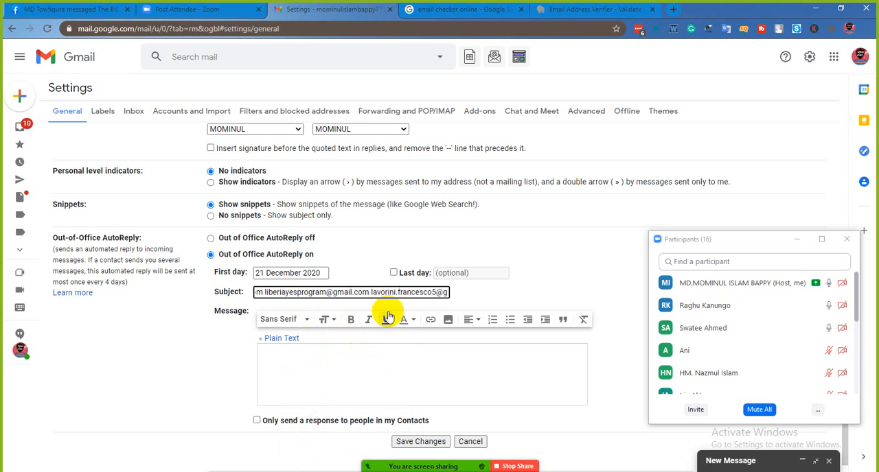
key(Left)
key(Left)
key(Left)
key(Left)
key(Left)
key(Left)
key(Left)
key(Left)
key(Left)
key(Left)
key(Left)
key(Left)
key(Left)
key(Left)
key(Left)
key(Left)
key(Left)
key(Left)
key(Left)
key(Left)
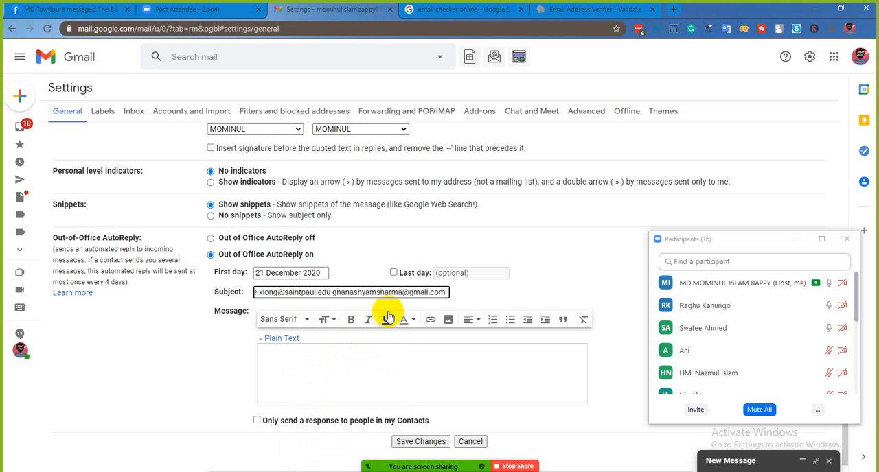
key(Left)
key(Left)
key(Left)
key(Left)
key(Left)
key(Left)
key(Left)
key(Left)
key(Left)
key(Left)
key(Left)
key(Left)
key(Left)
key(Left)
key(Left)
key(Left)
key(Left)
key(Left)
key(Left)
key(Left)
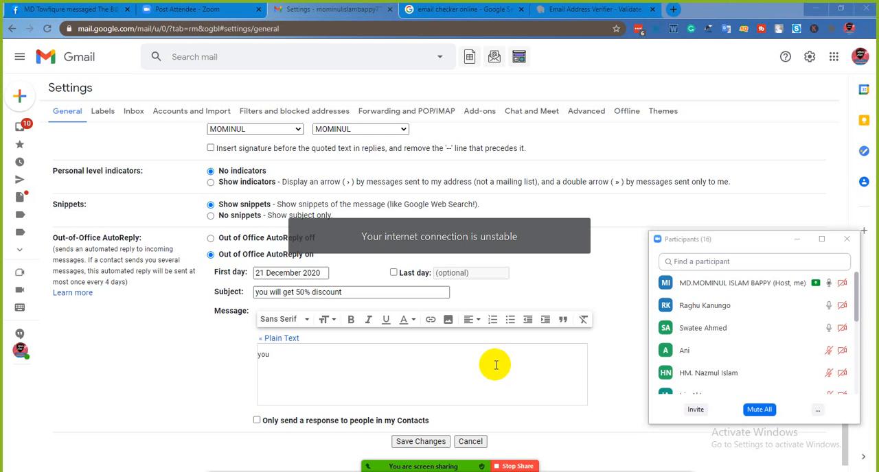
- Erase the word "you" from the autoreply message body
key(BackSpace)
key(BackSpace)
key(BackSpace)
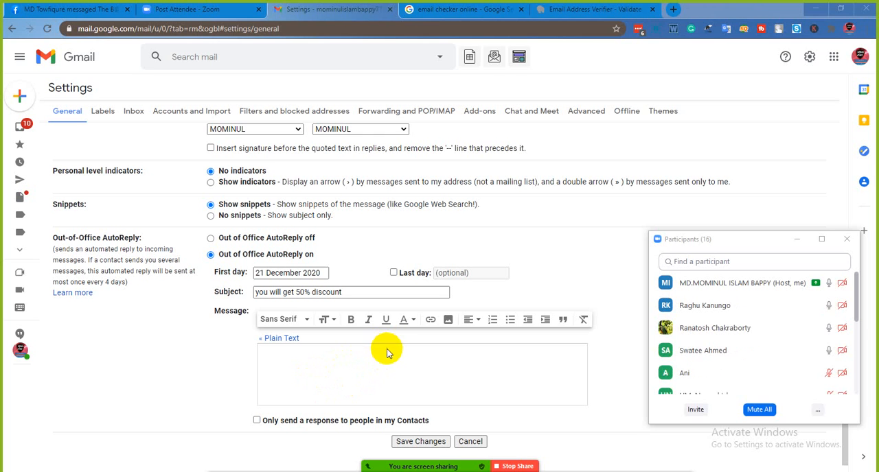
scroll(357, 392, down, 1)
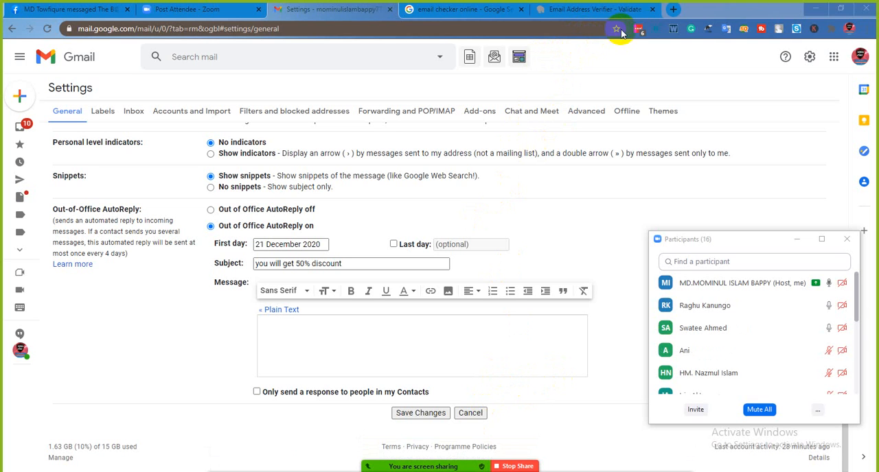
- Close the email verifier, email checker search and Gmail settings tabs, and open a new blank tab
click(652, 9)
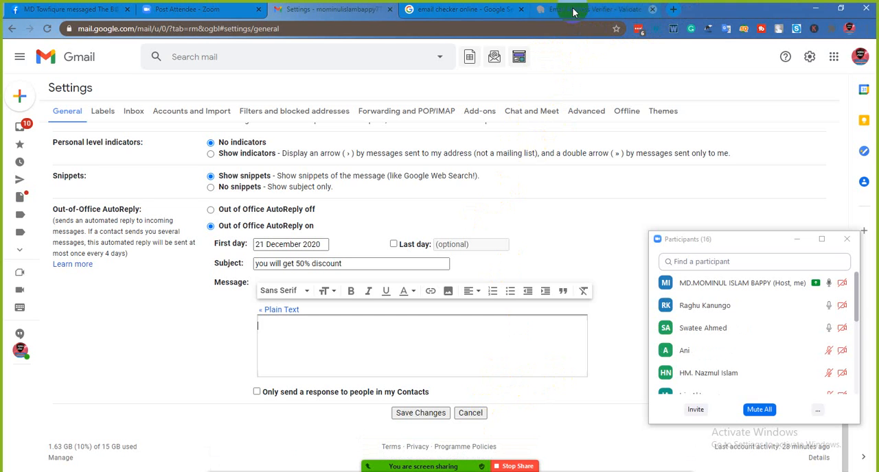
click(526, 12)
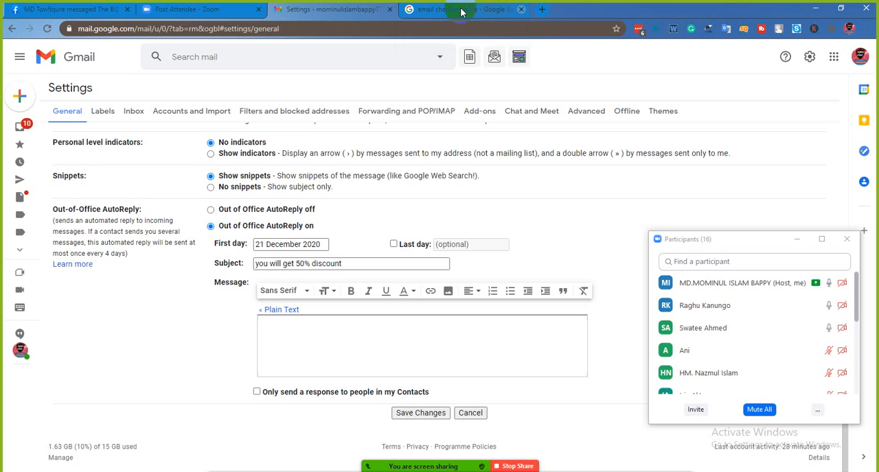
click(389, 9)
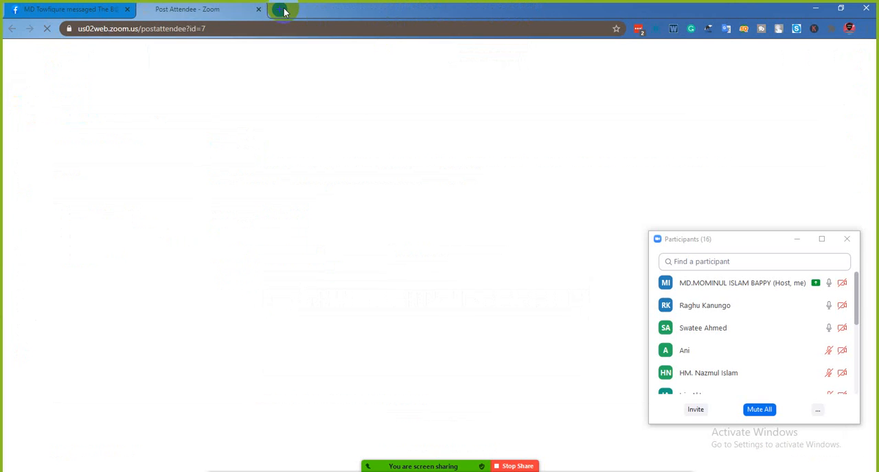
click(284, 9)
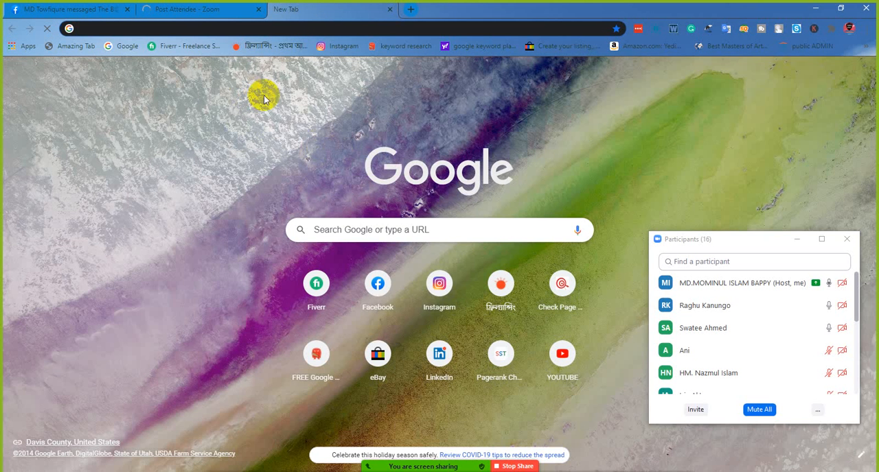
- Open the CPAGrip publisher dashboard and log in with the saved account credentials
click(158, 44)
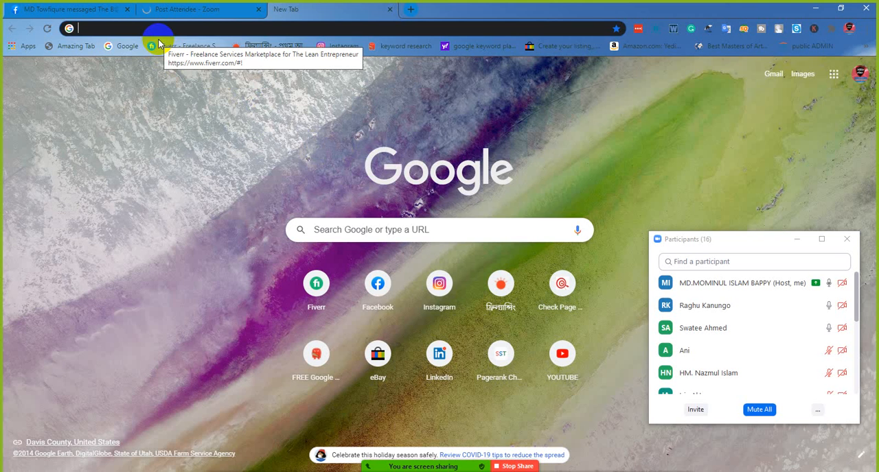
text(cpagrip.com/admin/index.php)
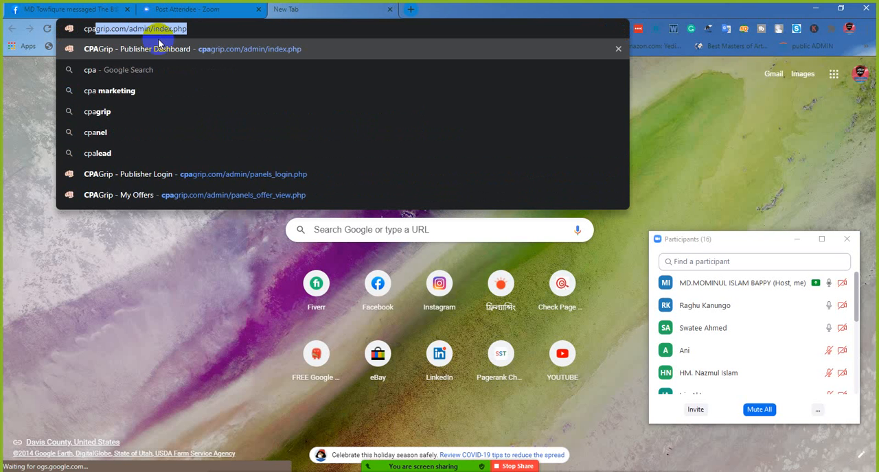
click(160, 46)
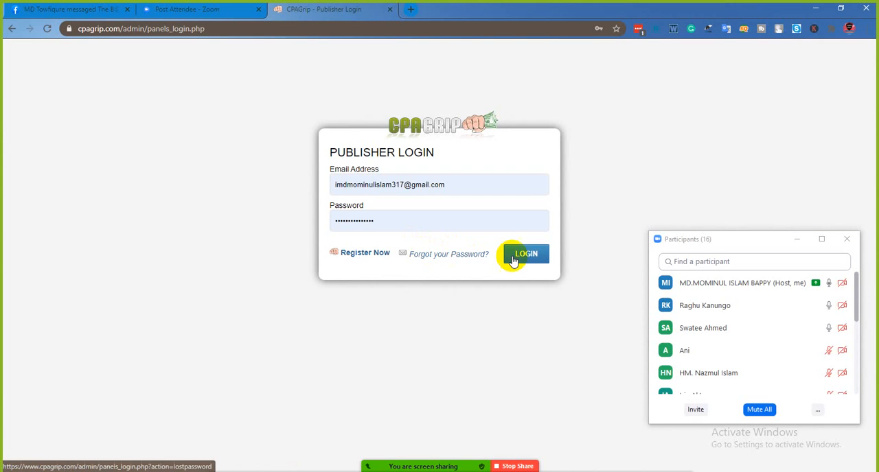
click(512, 258)
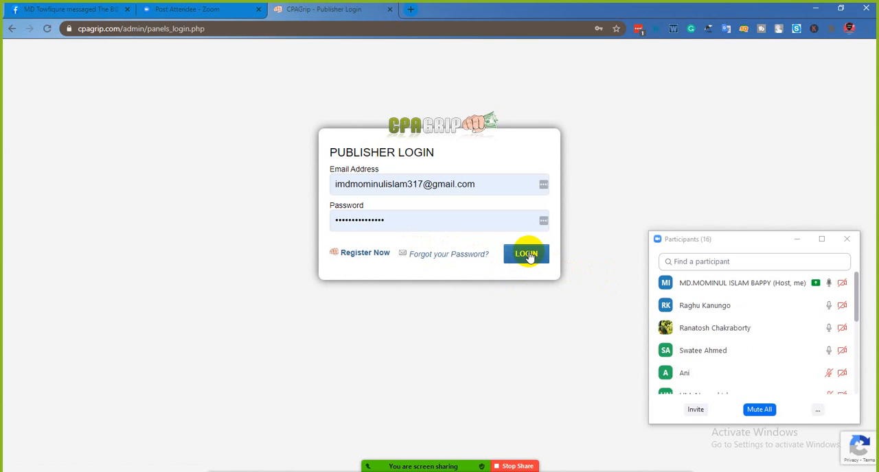
click(532, 254)
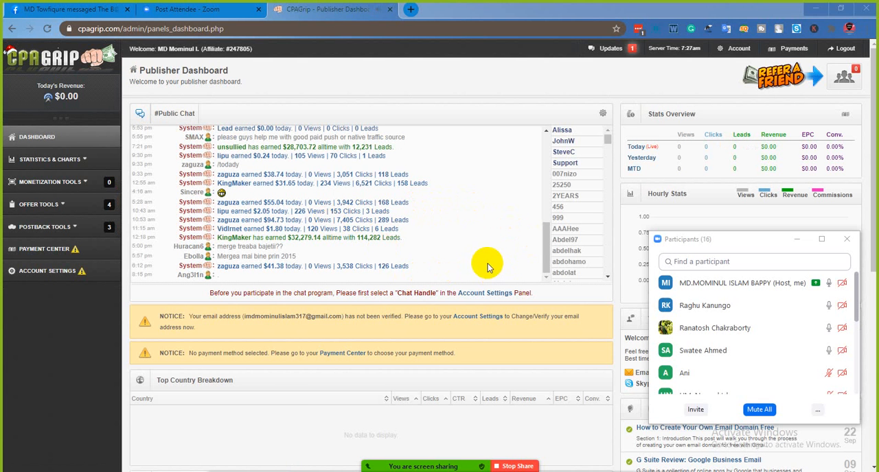
- Examine the dashboard's public chat for publishers' earnings and leads, and look over the notices and offer lists below it
scroll(412, 268, down, 4)
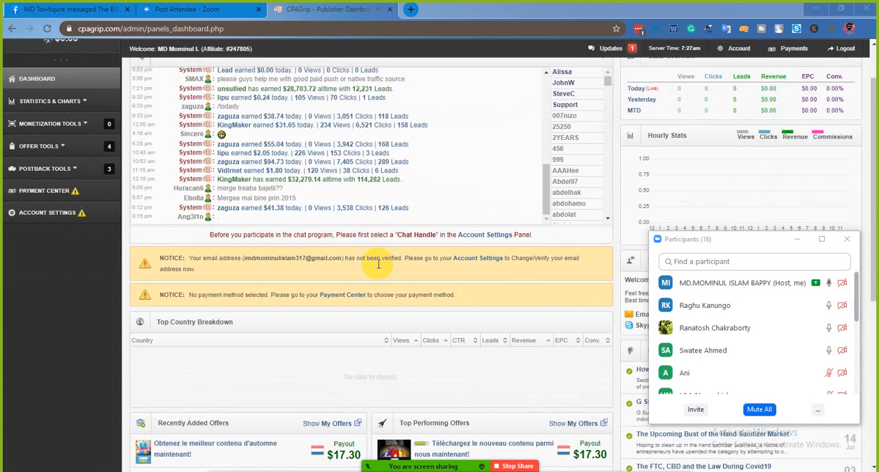
scroll(413, 261, up, 4)
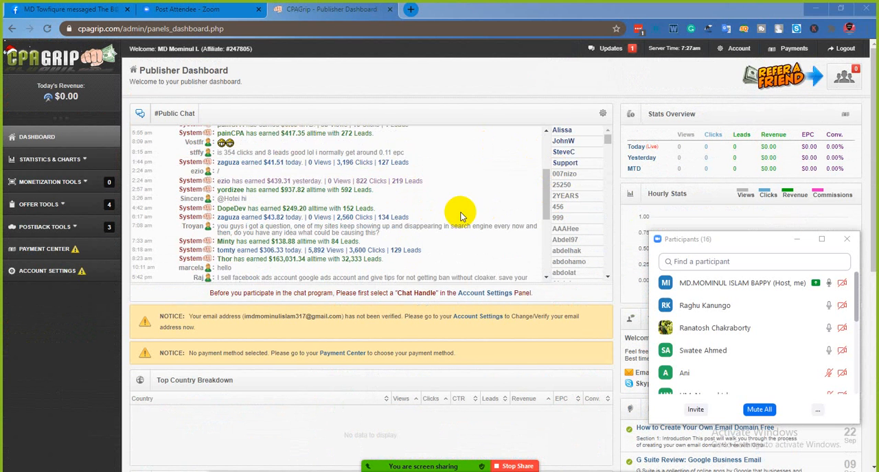
scroll(456, 212, up, 3)
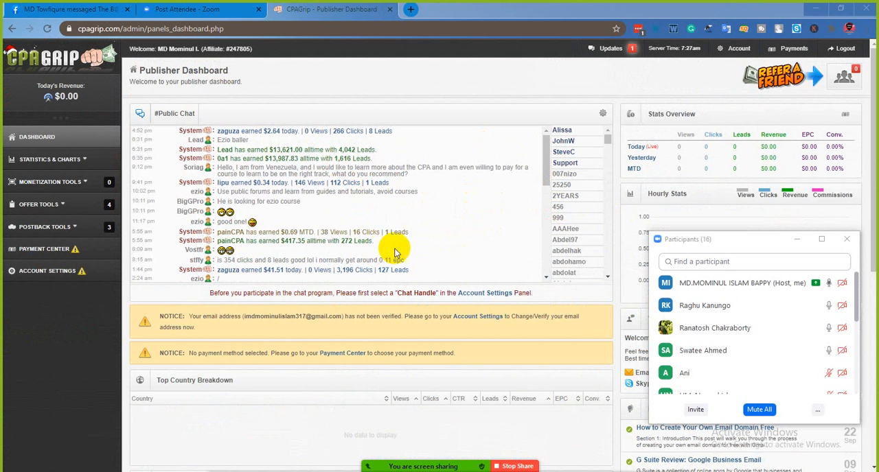
scroll(343, 234, down, 6)
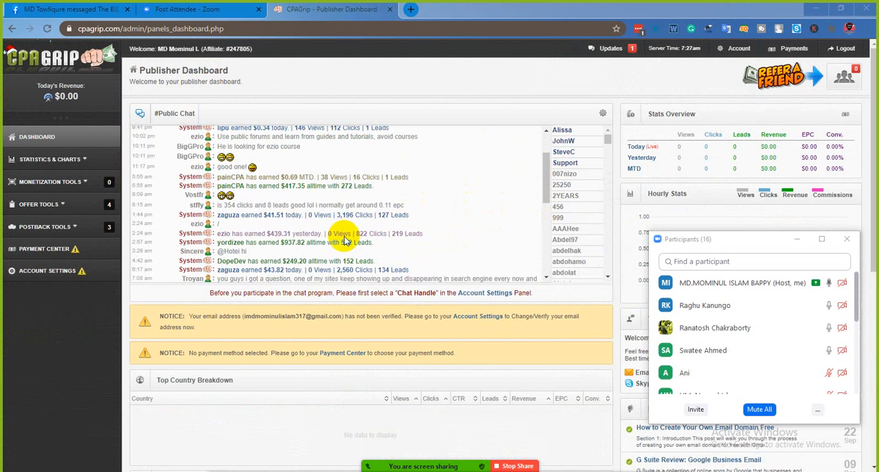
scroll(384, 206, down, 3)
scroll(379, 183, up, 3)
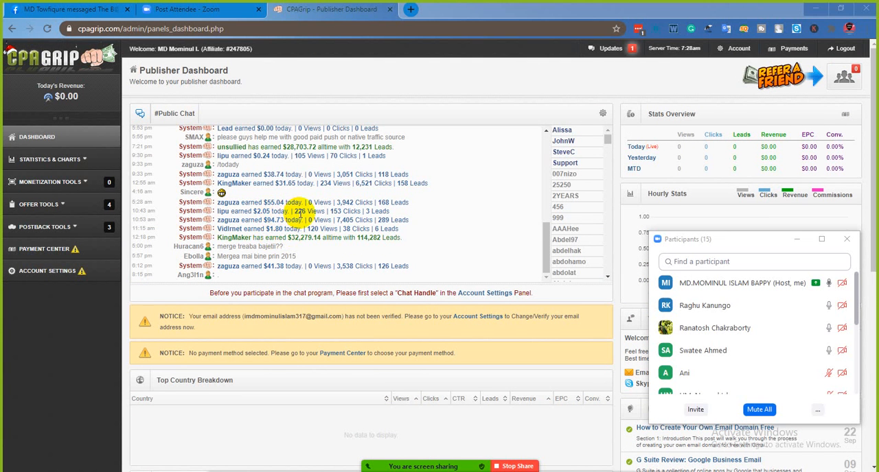
scroll(300, 211, down, 1)
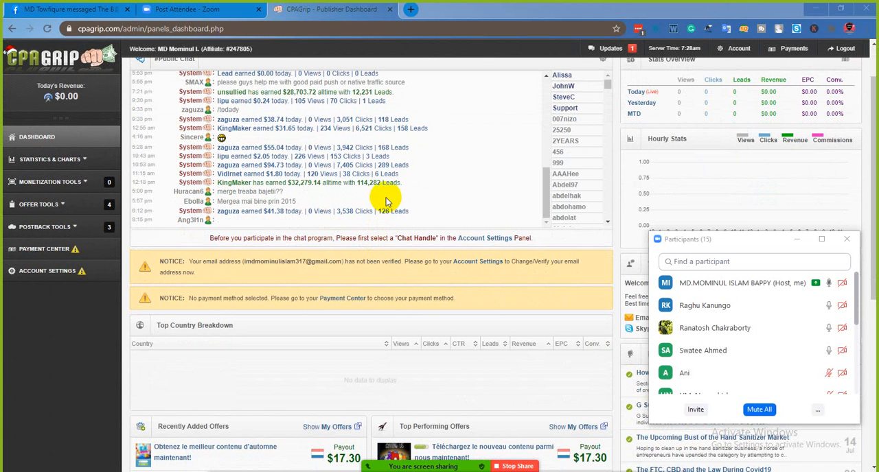
scroll(409, 203, down, 1)
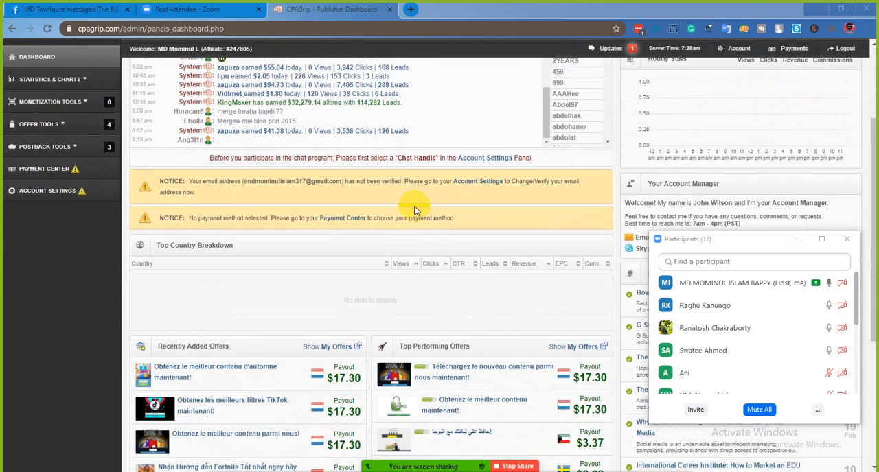
scroll(415, 211, down, 2)
scroll(405, 206, up, 3)
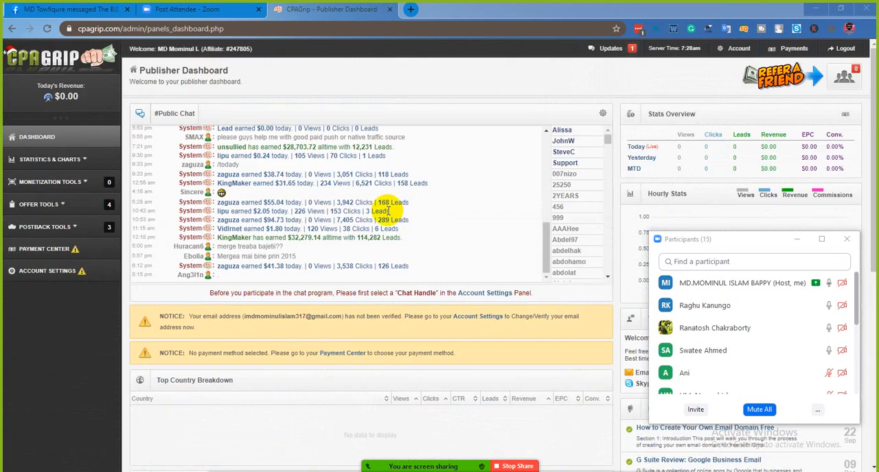
- View the details of the recently added offer "Obtenez le meilleur contenu d'automne maintenant!", and close them to return to the dashboard overview
scroll(390, 211, down, 5)
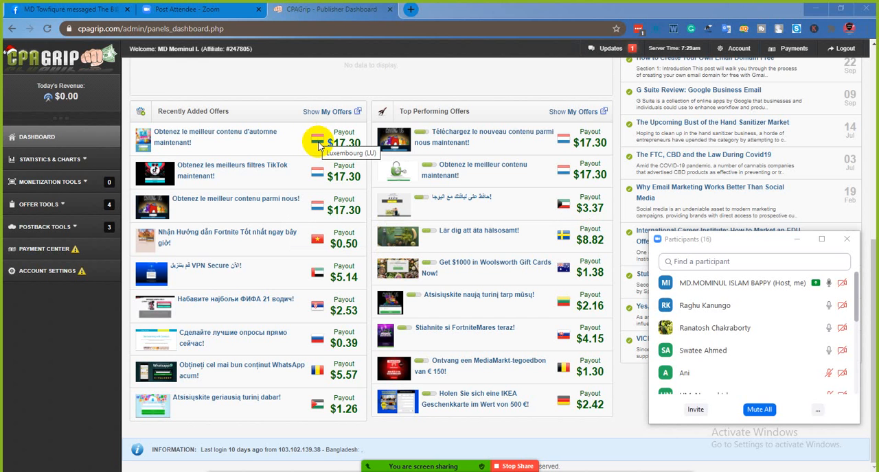
click(224, 136)
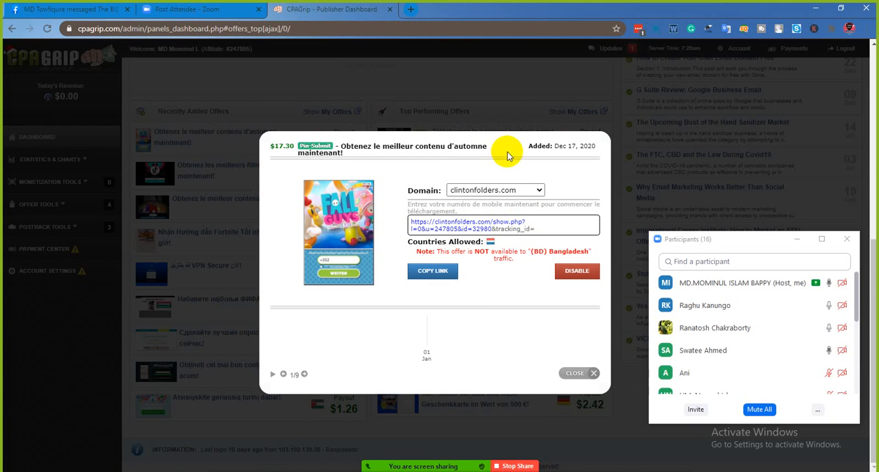
drag(490, 148, 328, 153)
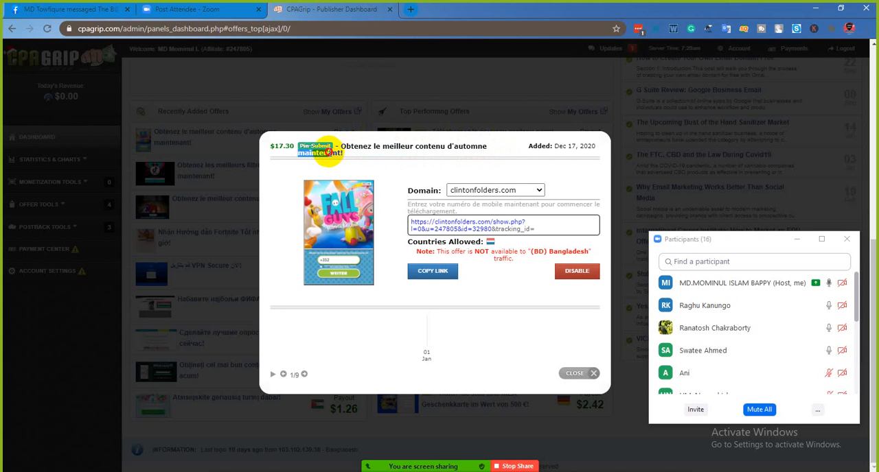
click(505, 147)
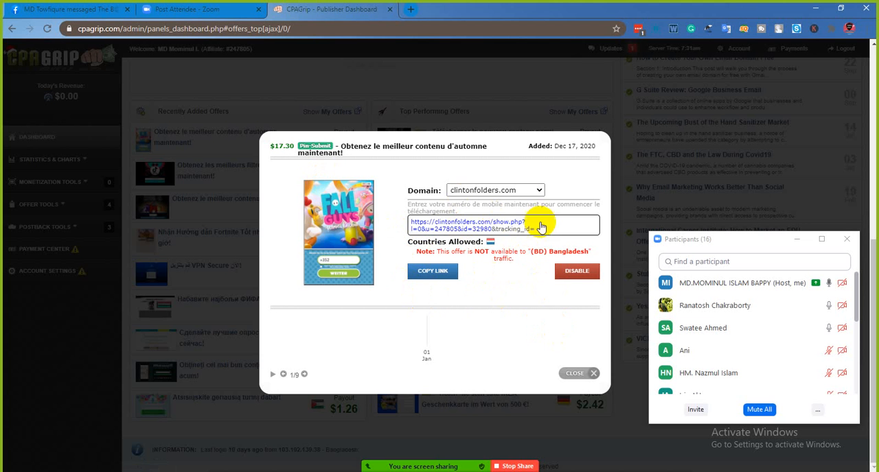
click(594, 374)
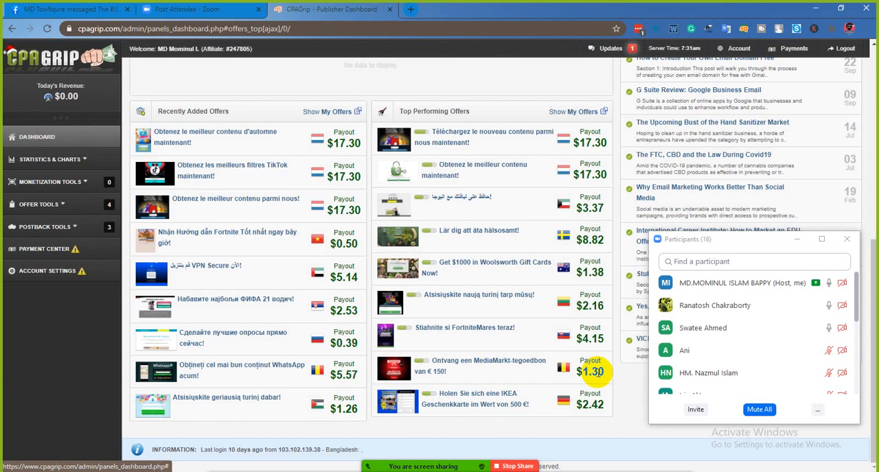
scroll(511, 326, up, 3)
scroll(511, 326, up, 2)
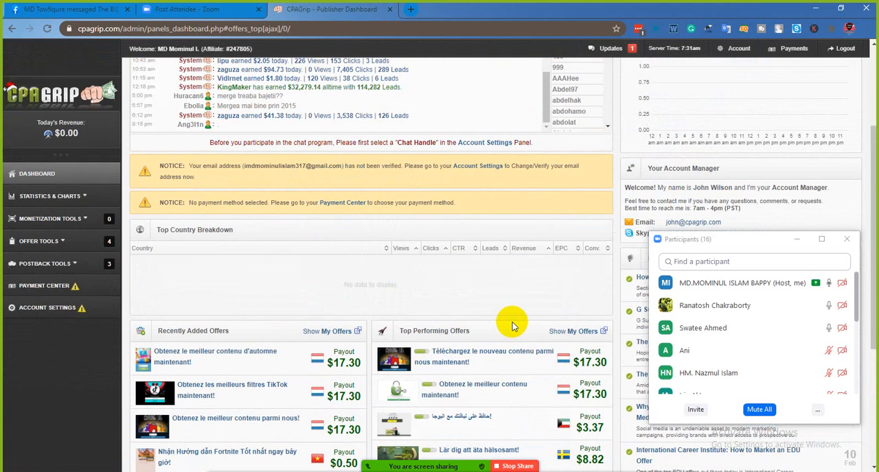
scroll(511, 327, up, 1)
scroll(511, 327, up, 2)
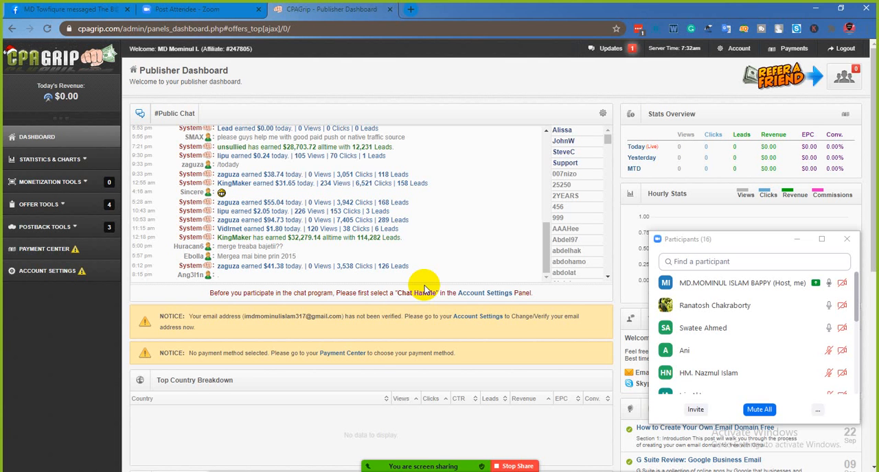
- Mute all current and new Zoom participants three times during the discussion, still allowing them to unmute themselves
mouse_move(411, 464)
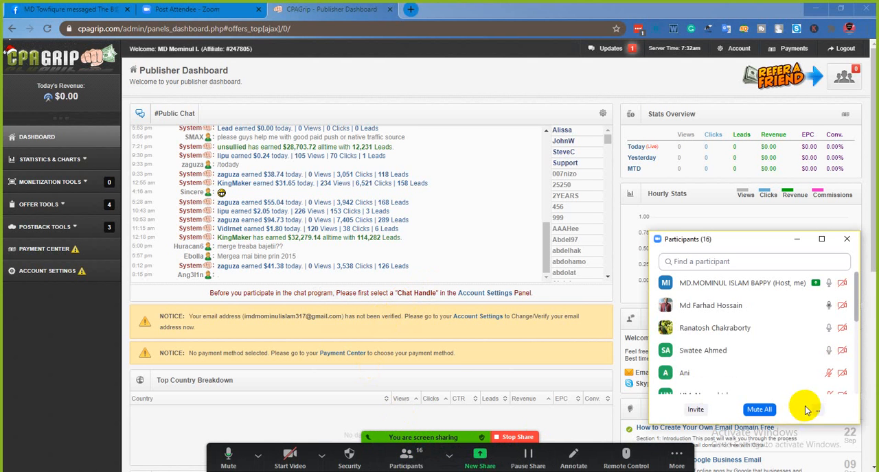
click(758, 409)
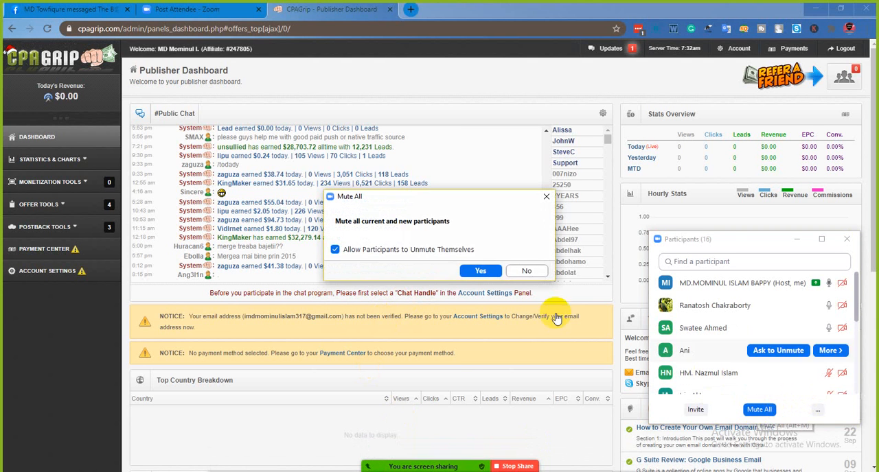
click(480, 271)
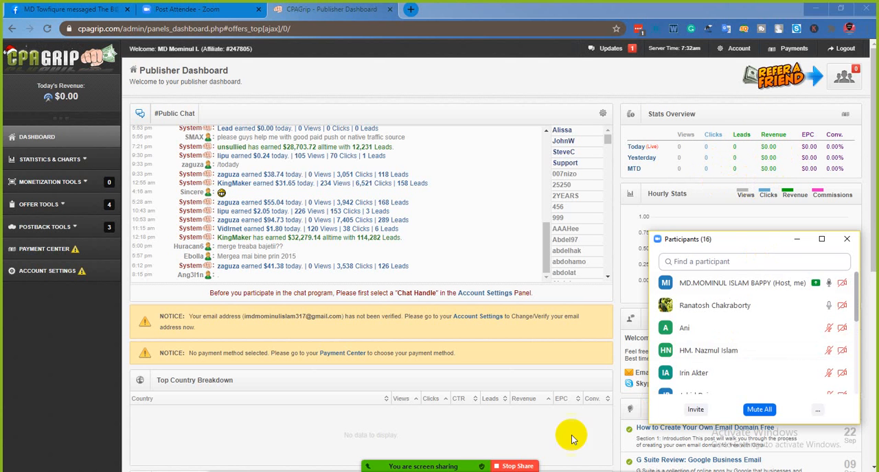
click(758, 409)
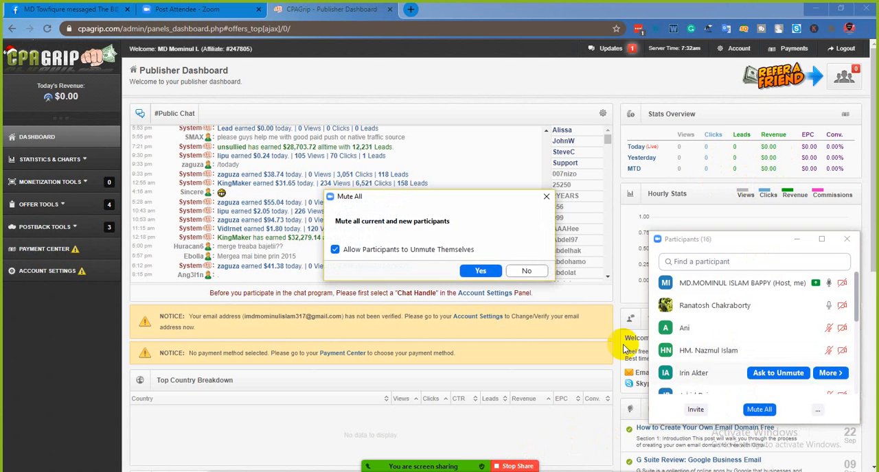
click(491, 272)
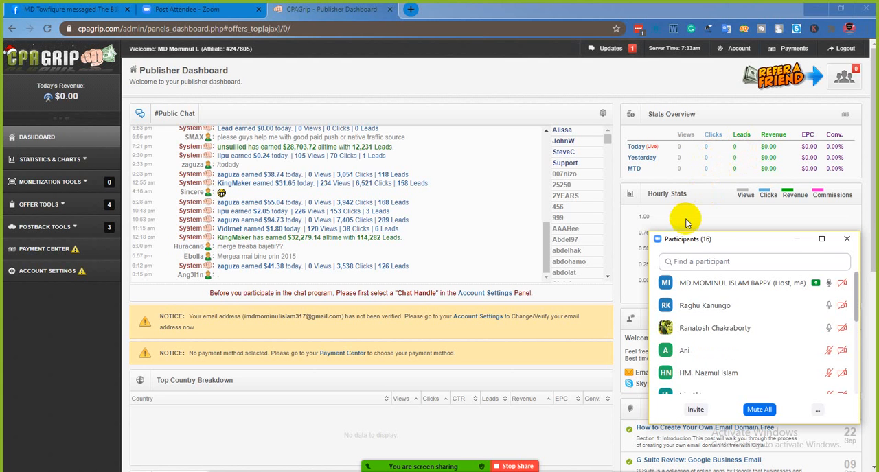
click(755, 409)
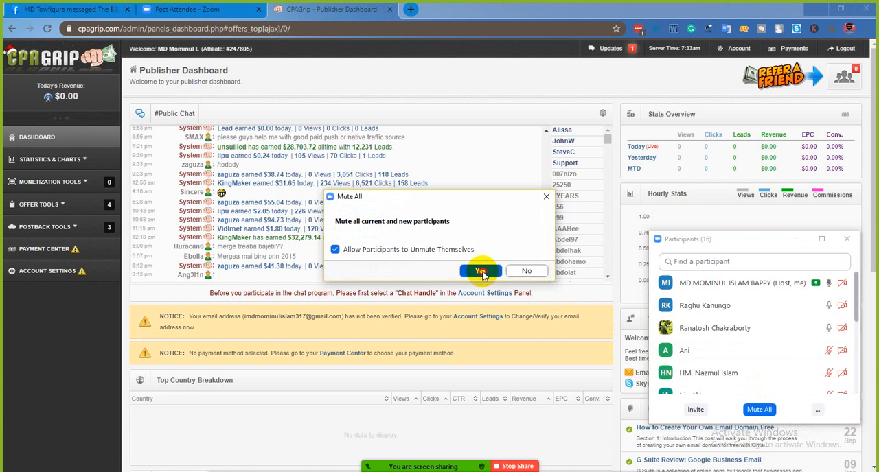
click(482, 272)
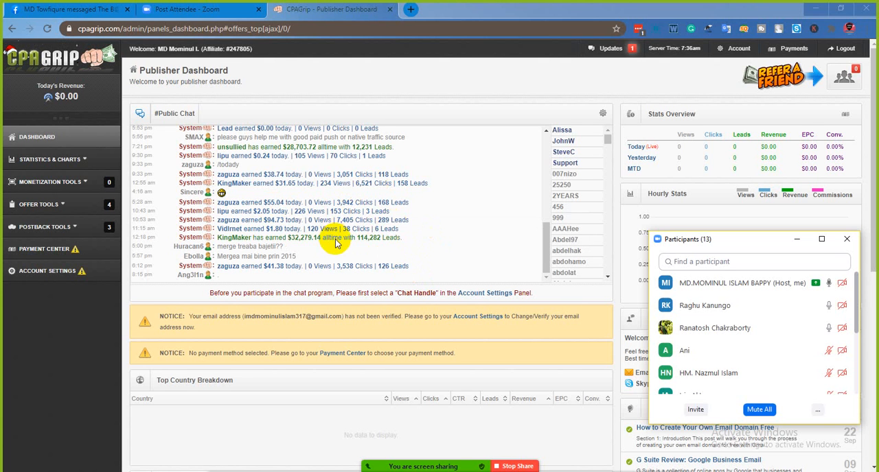
scroll(333, 240, down, 1)
scroll(343, 235, up, 1)
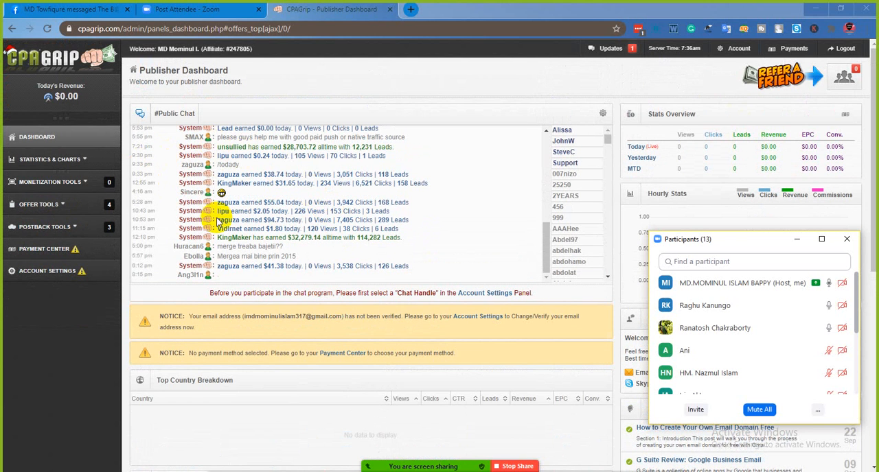